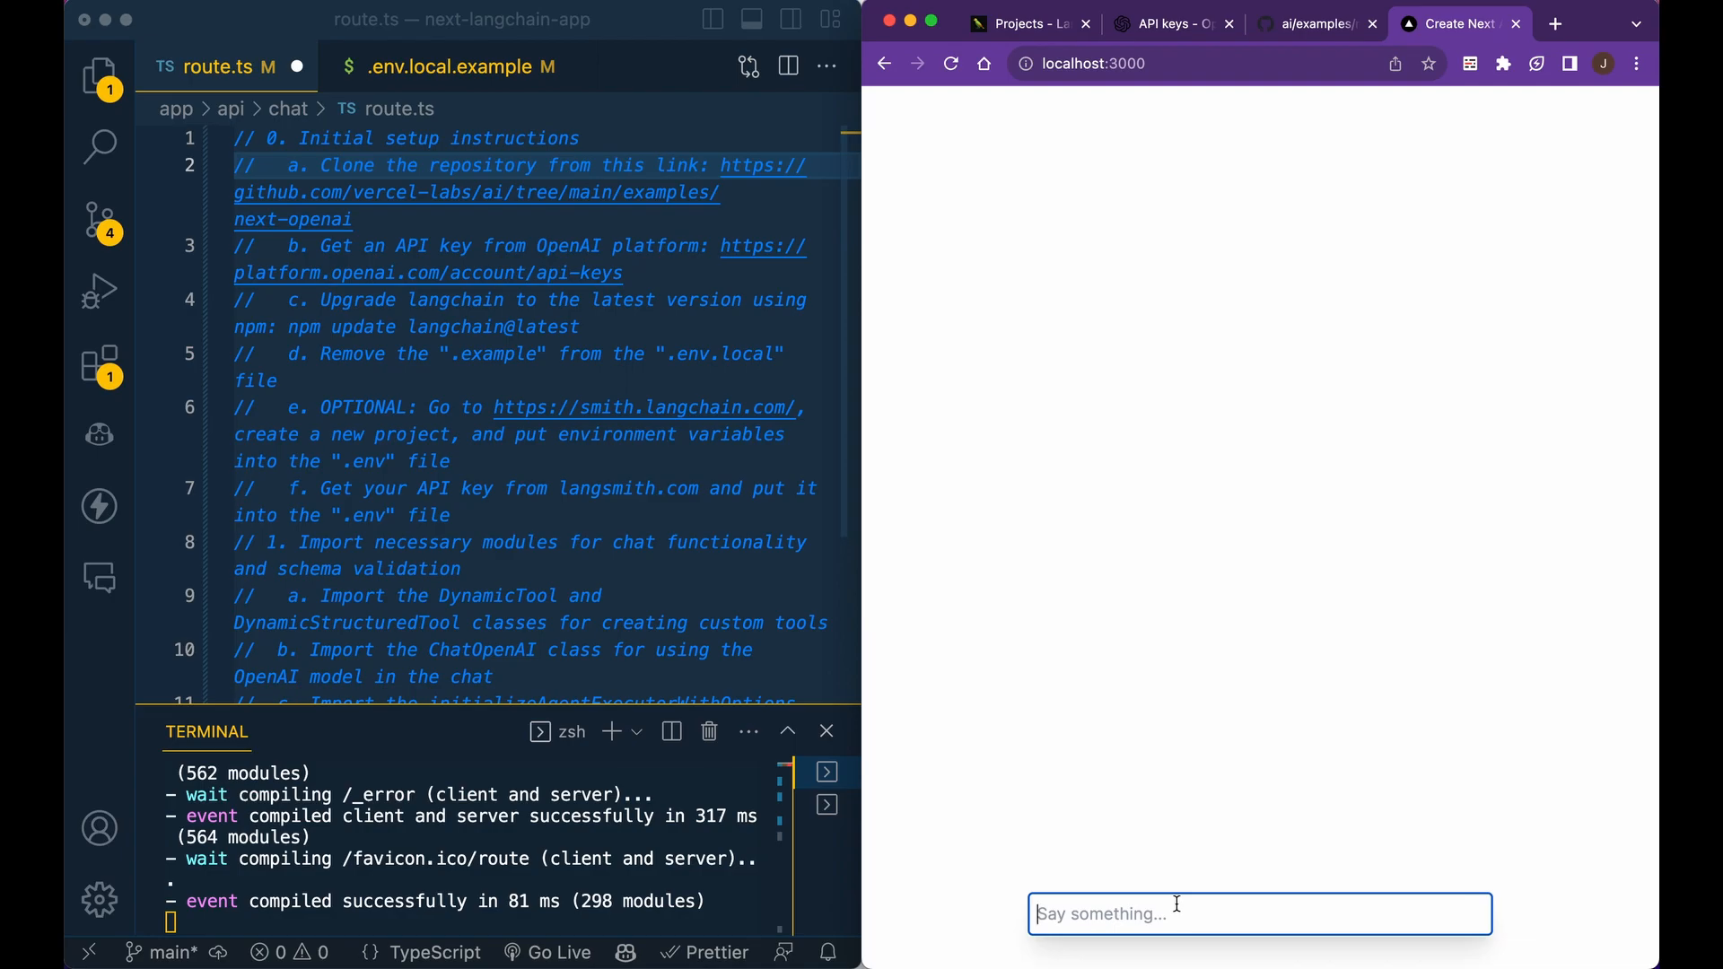
{"action": "type", "text": "What is the price of"}
{"action": "type", "text": " bitcoin?"}
Ask the chat app for bitcoin's price in USD, then in Canadian dollars
{"action": "key", "text": "Return"}
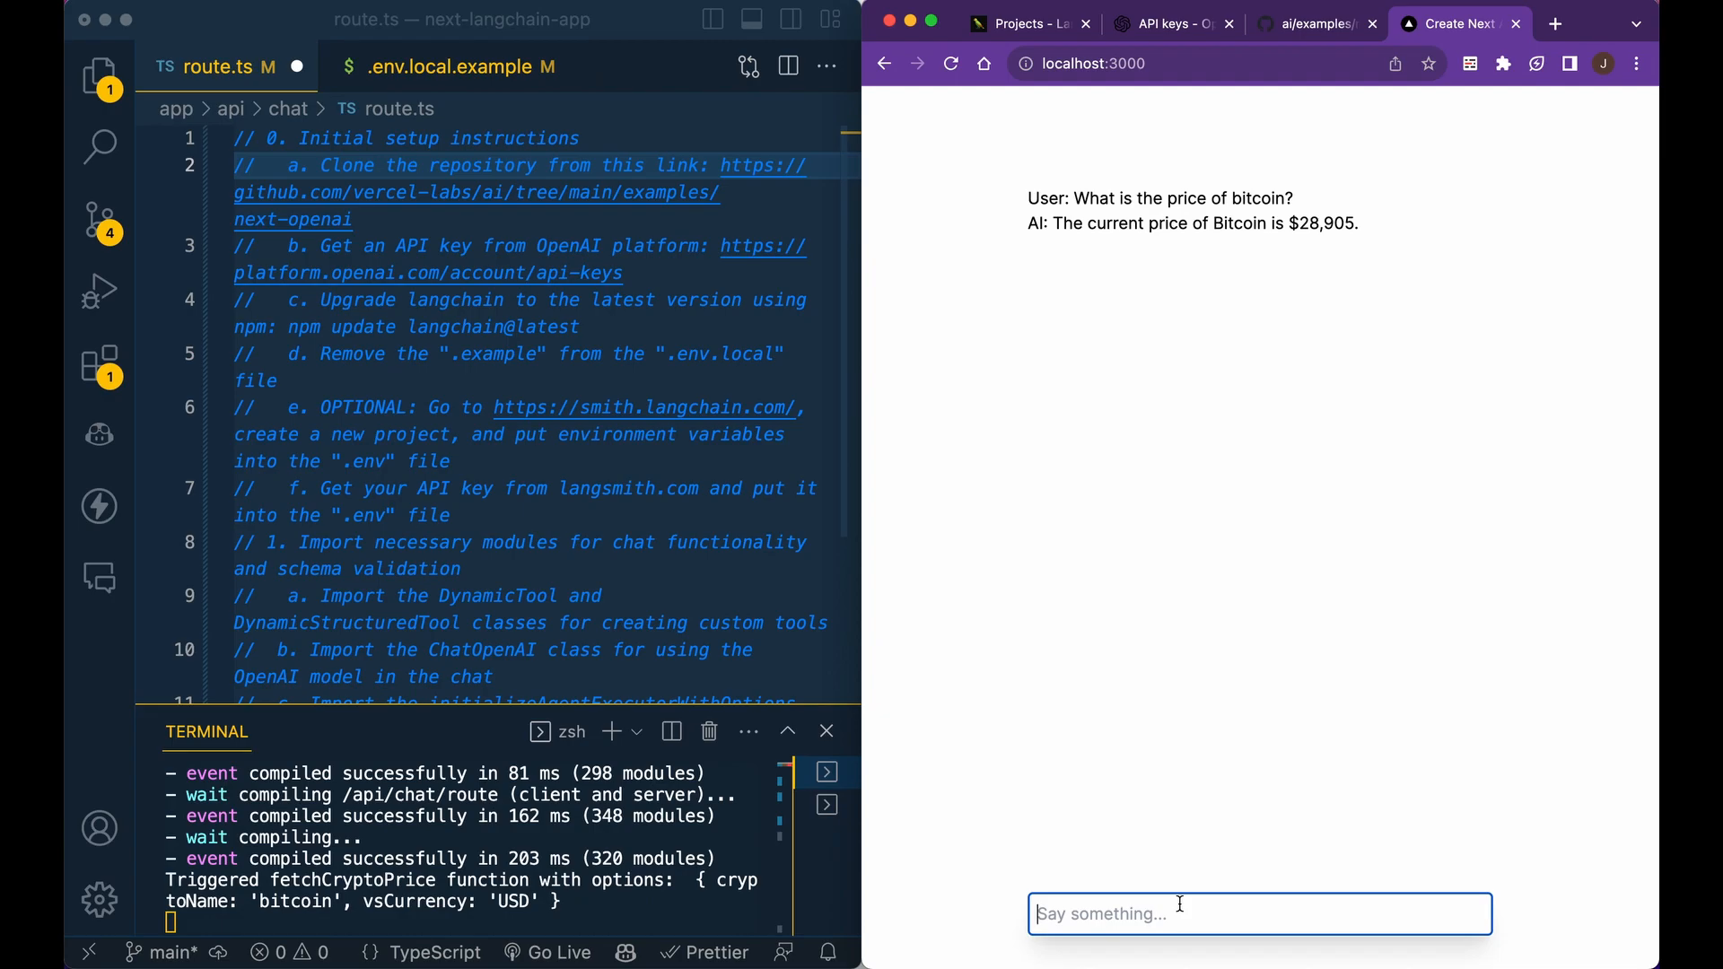
{"action": "type", "text": "What is the price "}
{"action": "type", "text": "of bitcoin"}
{"action": "type", "text": " in canadian dollars?"}
{"action": "key", "text": "Return"}
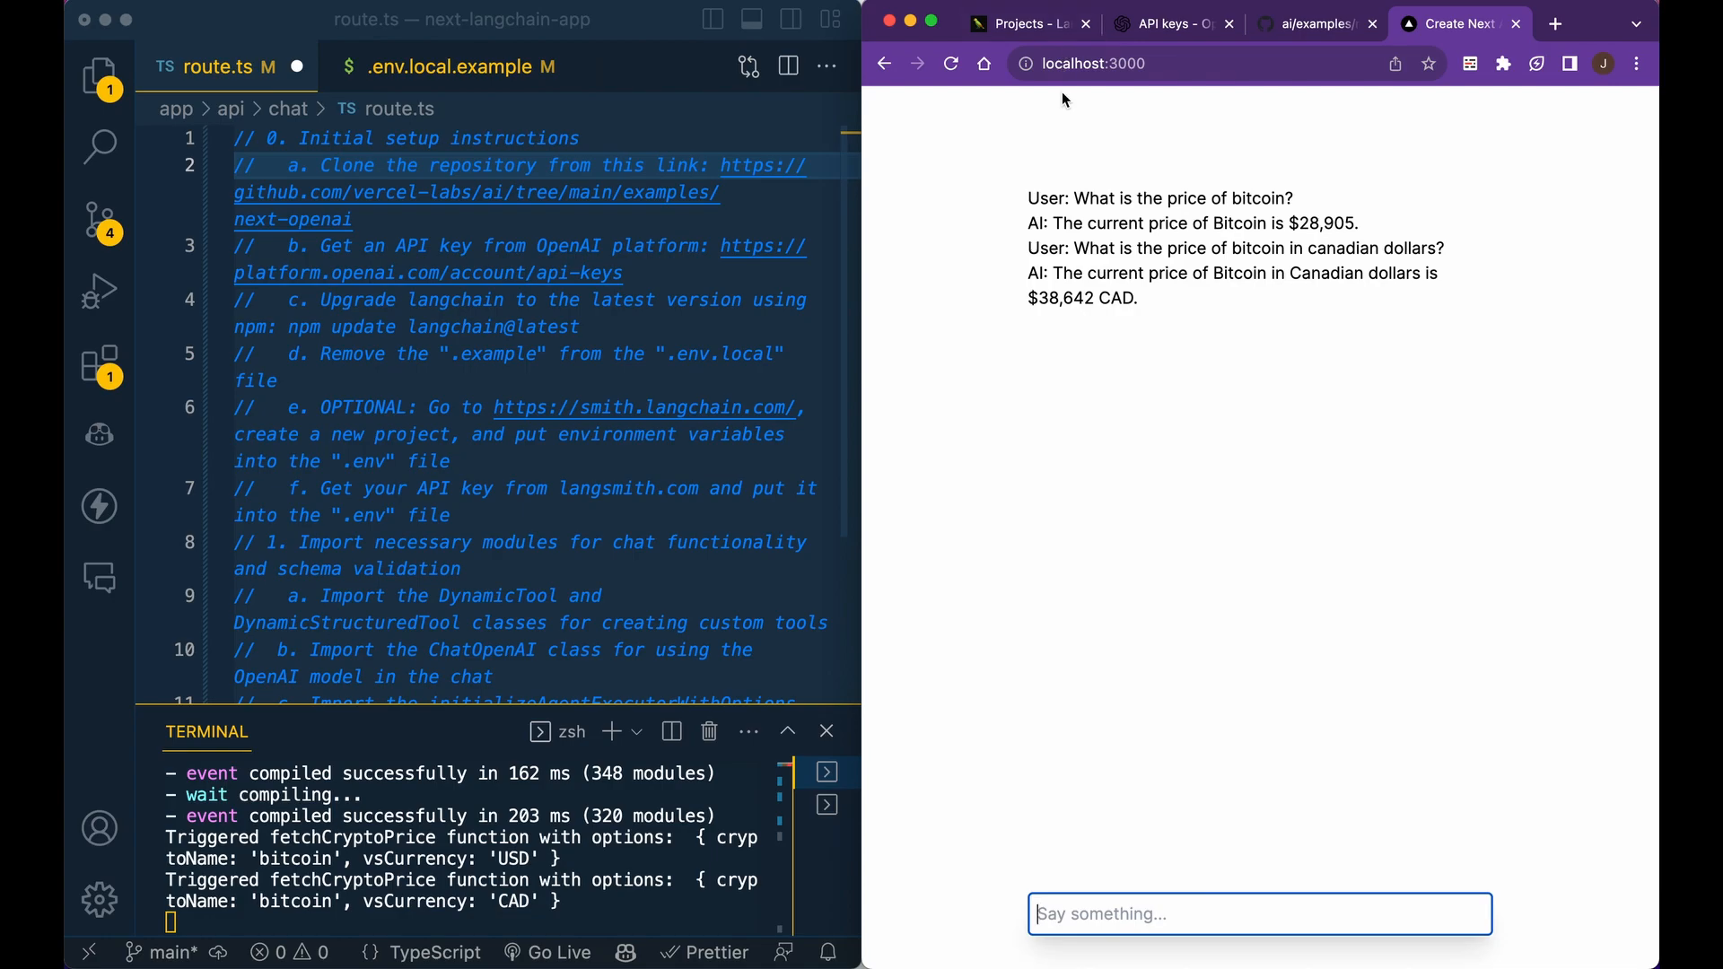
In LangSmith, open the newest AgentExecutor trace of the No Embeddings Custom Chatbot project and its metadata
{"action": "left_click", "coordinate": [1034, 25]}
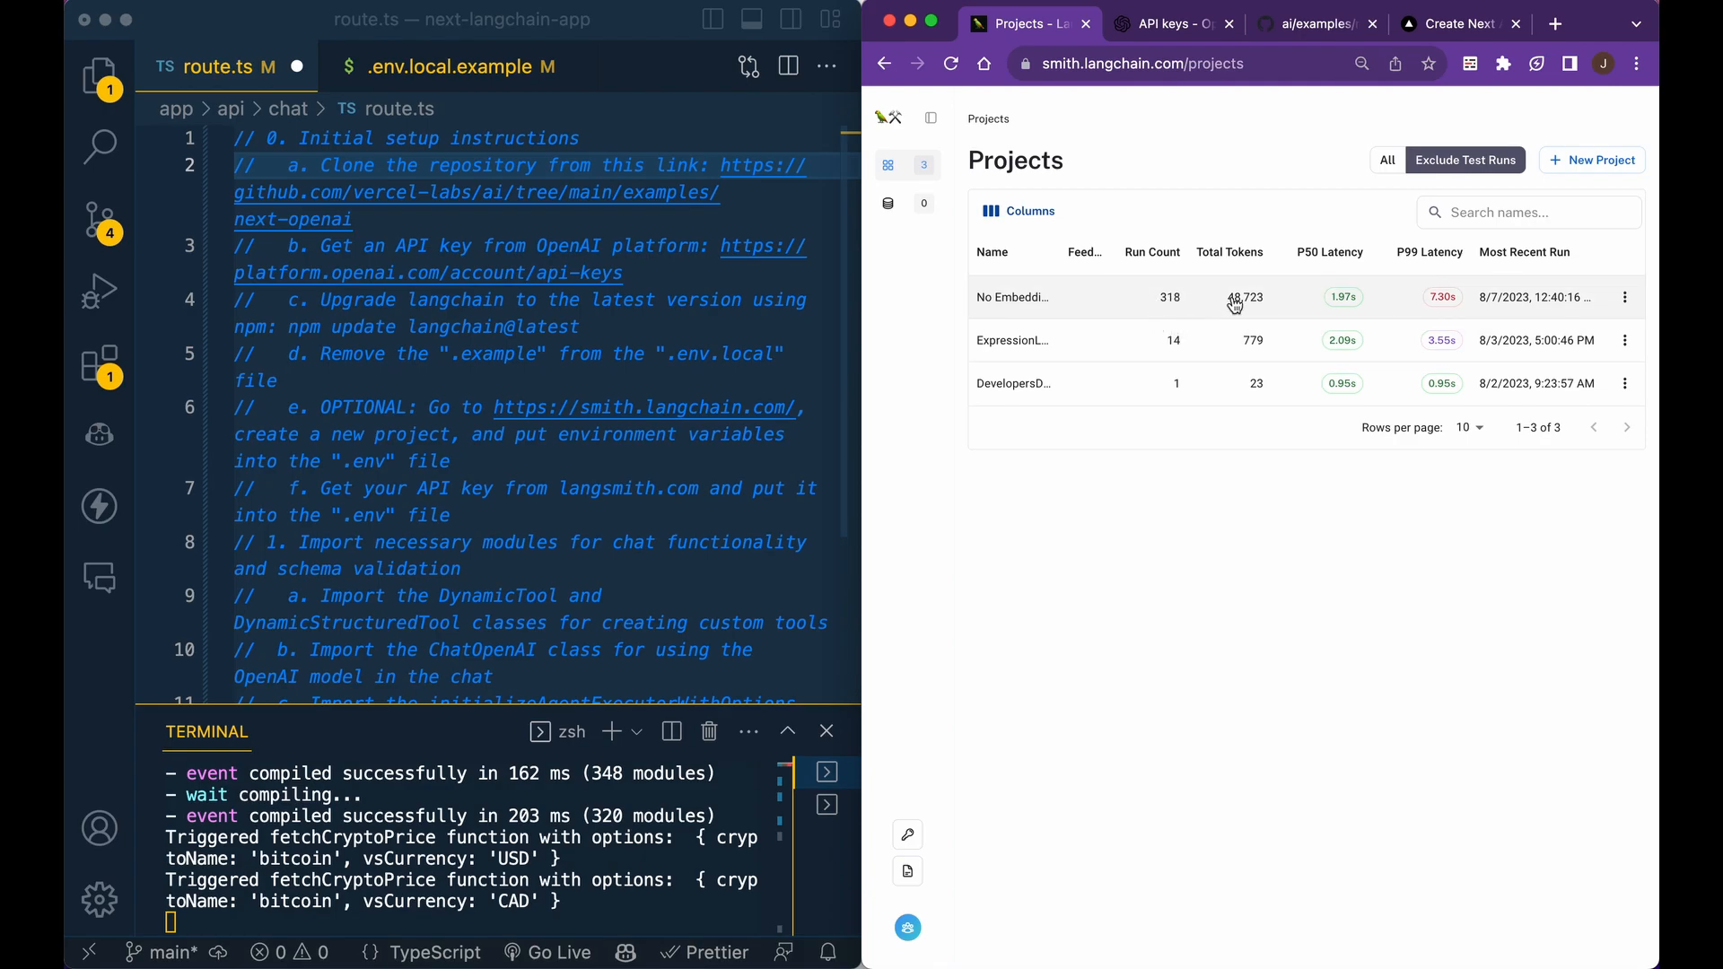
{"action": "mouse_move", "coordinate": [1236, 296]}
{"action": "left_click", "coordinate": [1246, 297]}
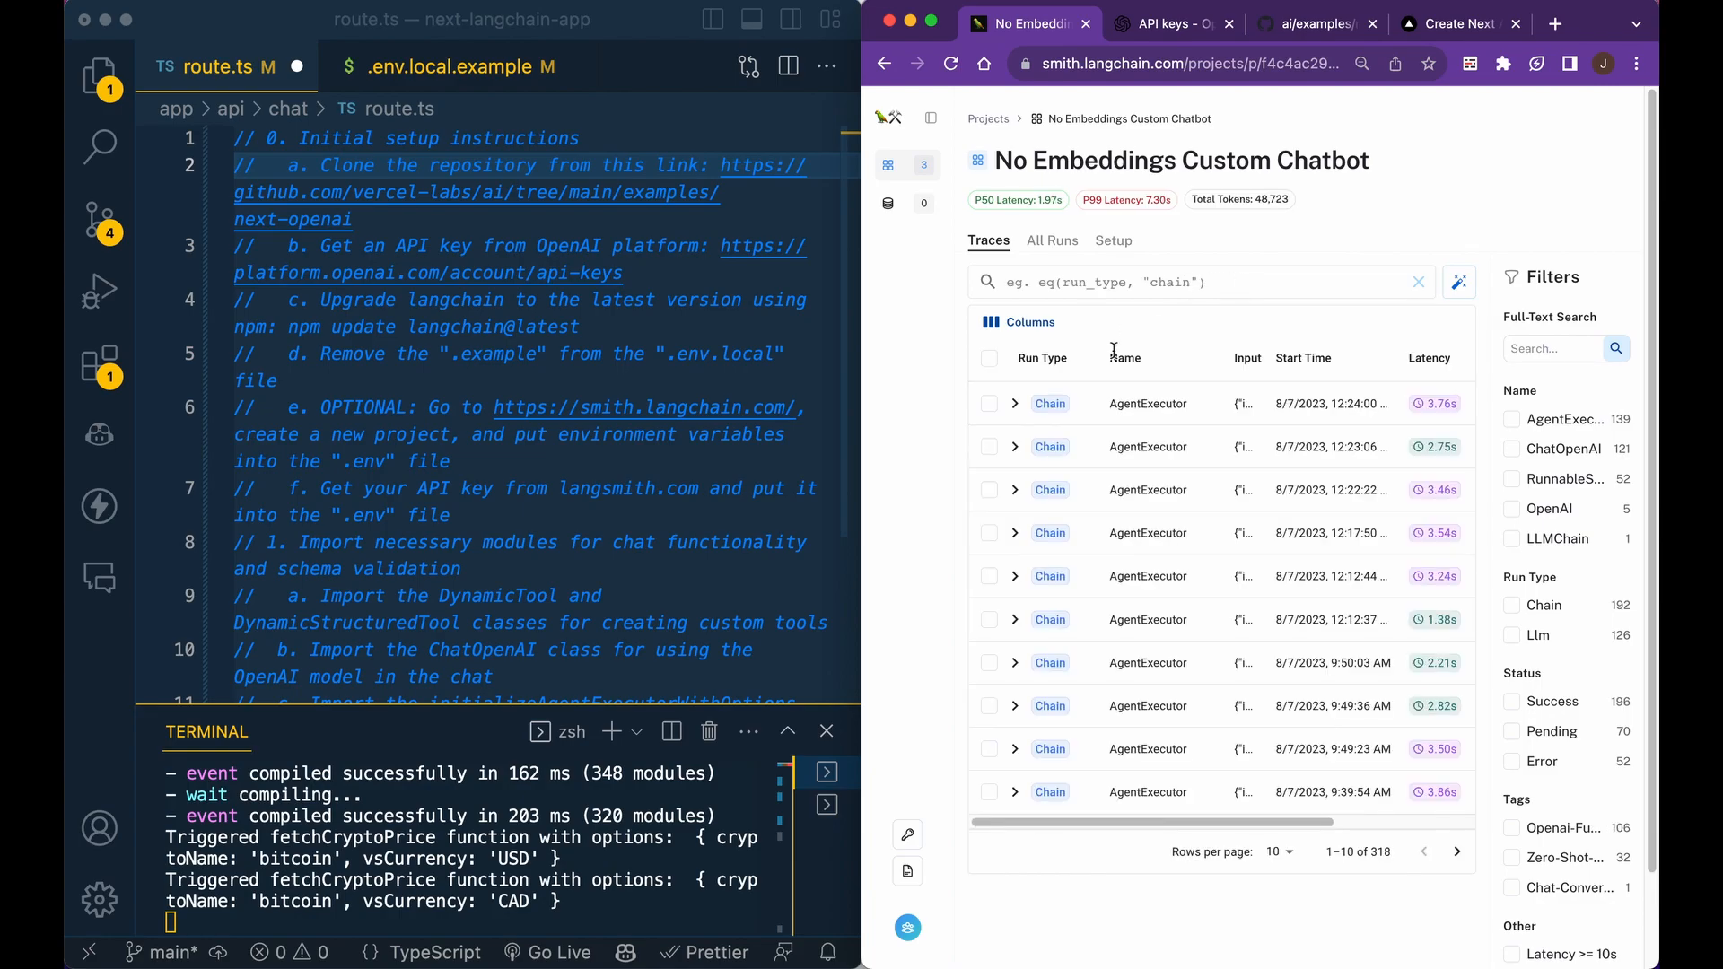
{"action": "left_click", "coordinate": [1080, 410]}
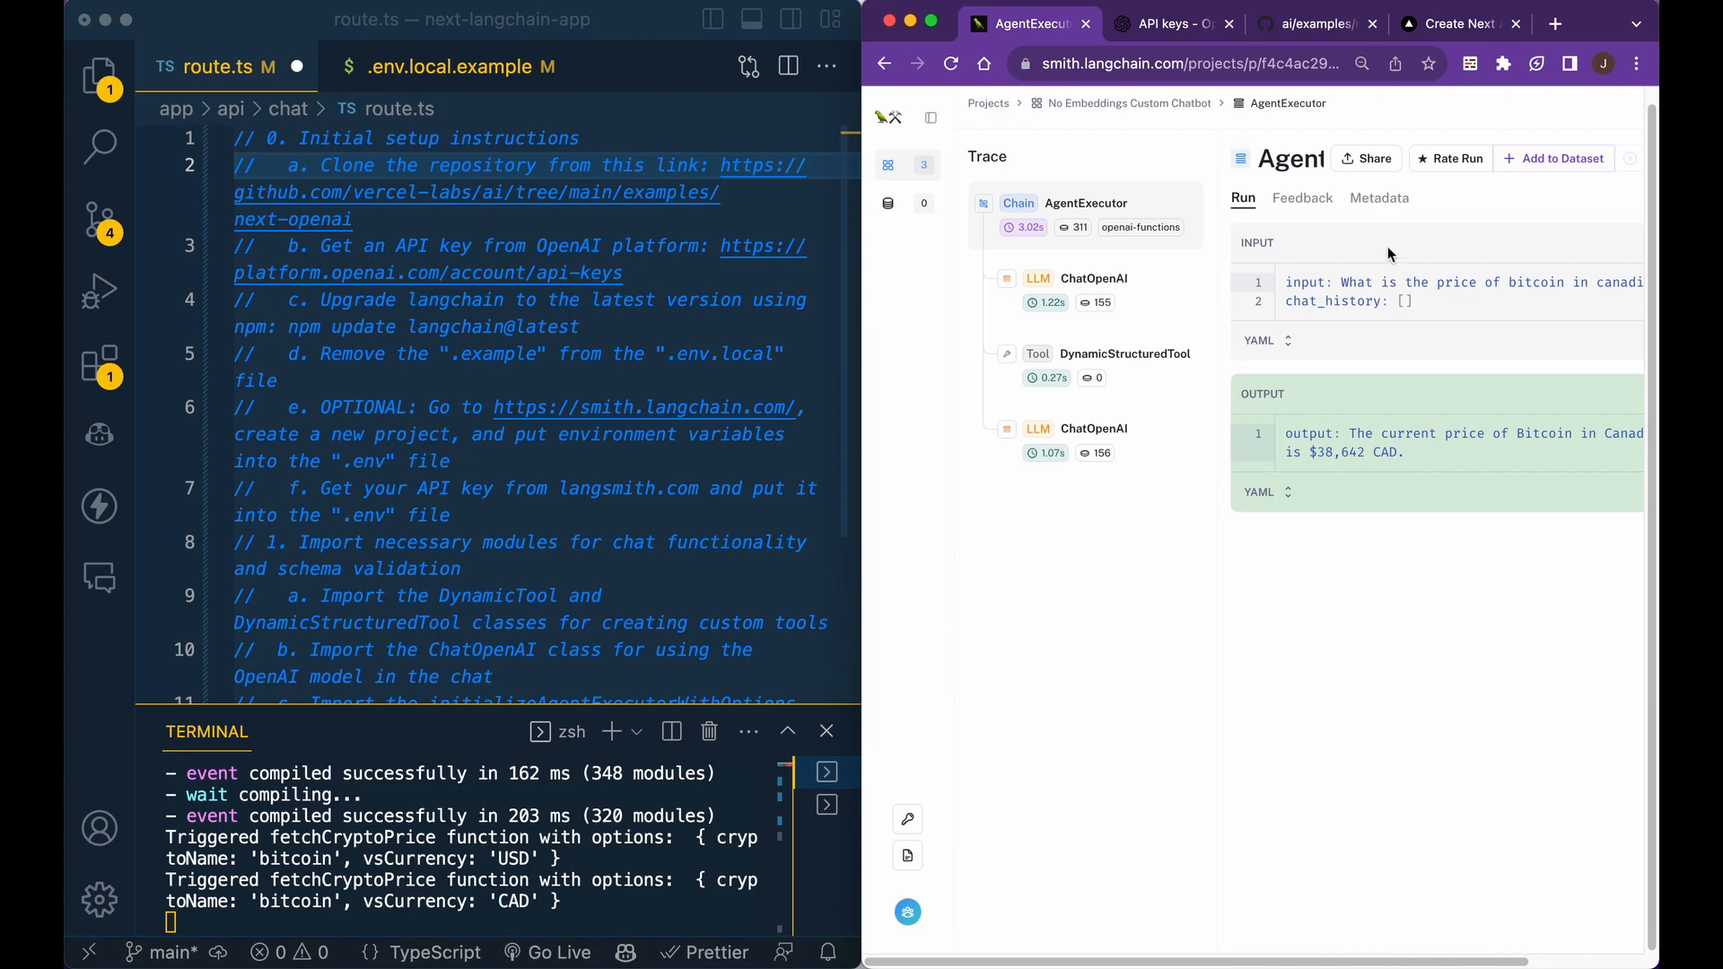
{"action": "left_click", "coordinate": [1379, 197]}
Inspect the ChatOpenAI run's parameters and the DynamicStructuredTool run returning 38642, then refocus the editor
{"action": "left_click", "coordinate": [1093, 288]}
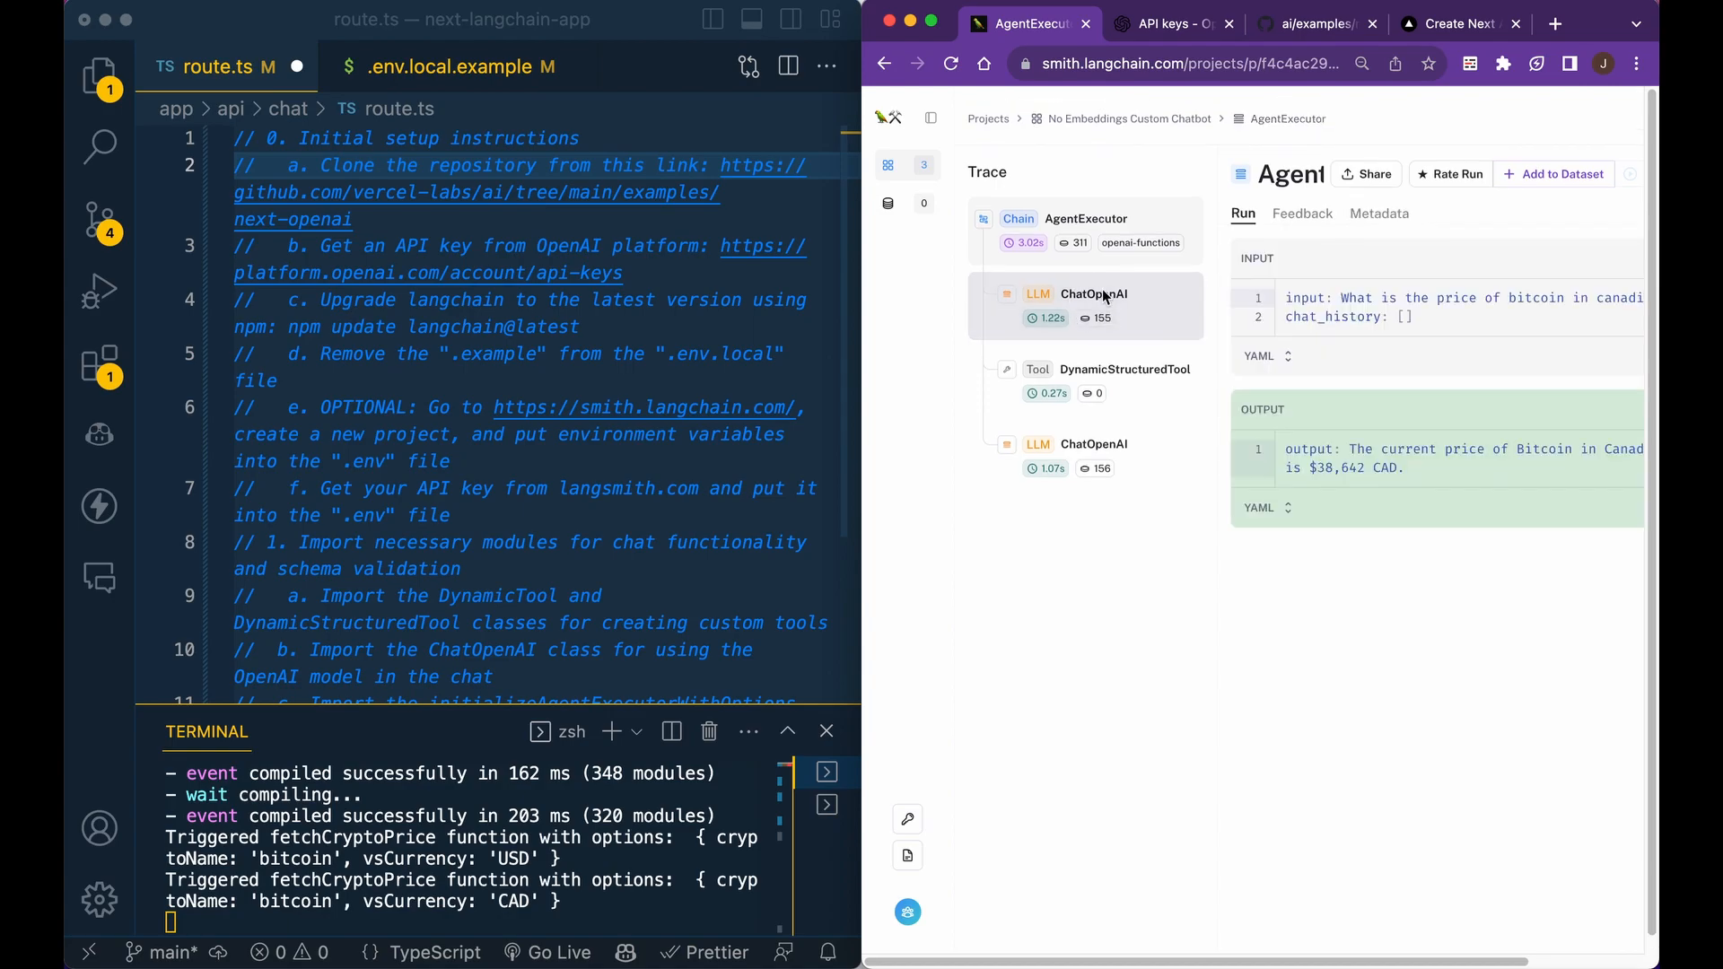
{"action": "left_click", "coordinate": [1378, 198]}
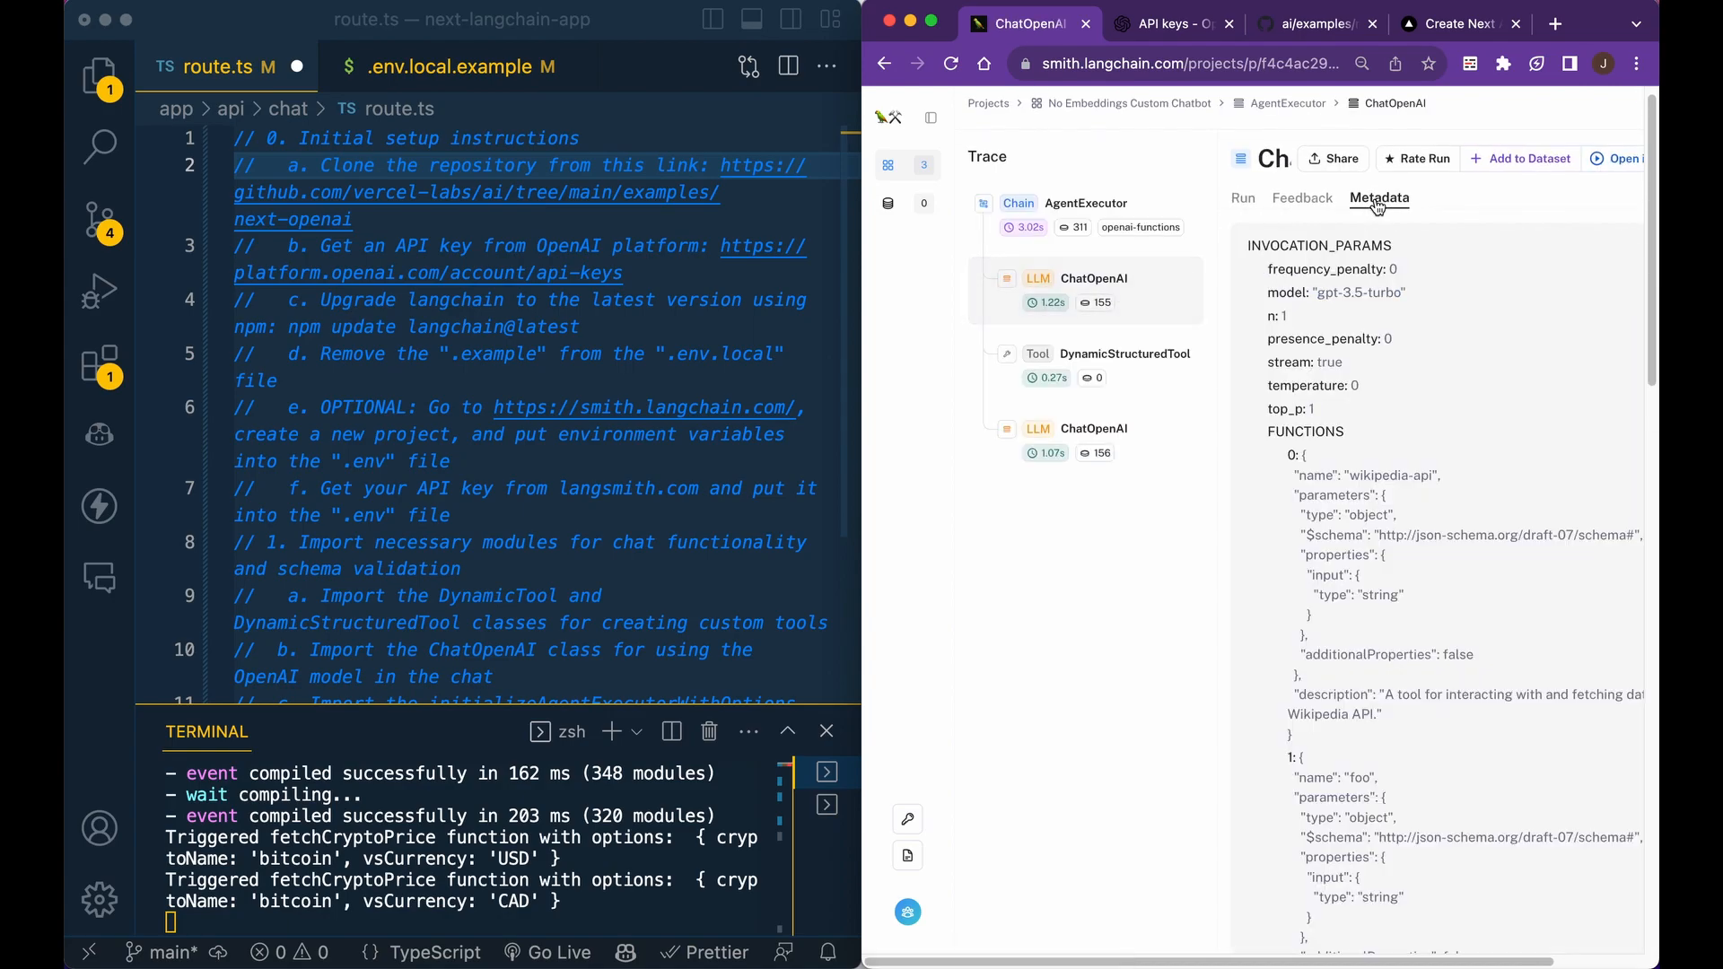
{"action": "left_click", "coordinate": [1176, 376]}
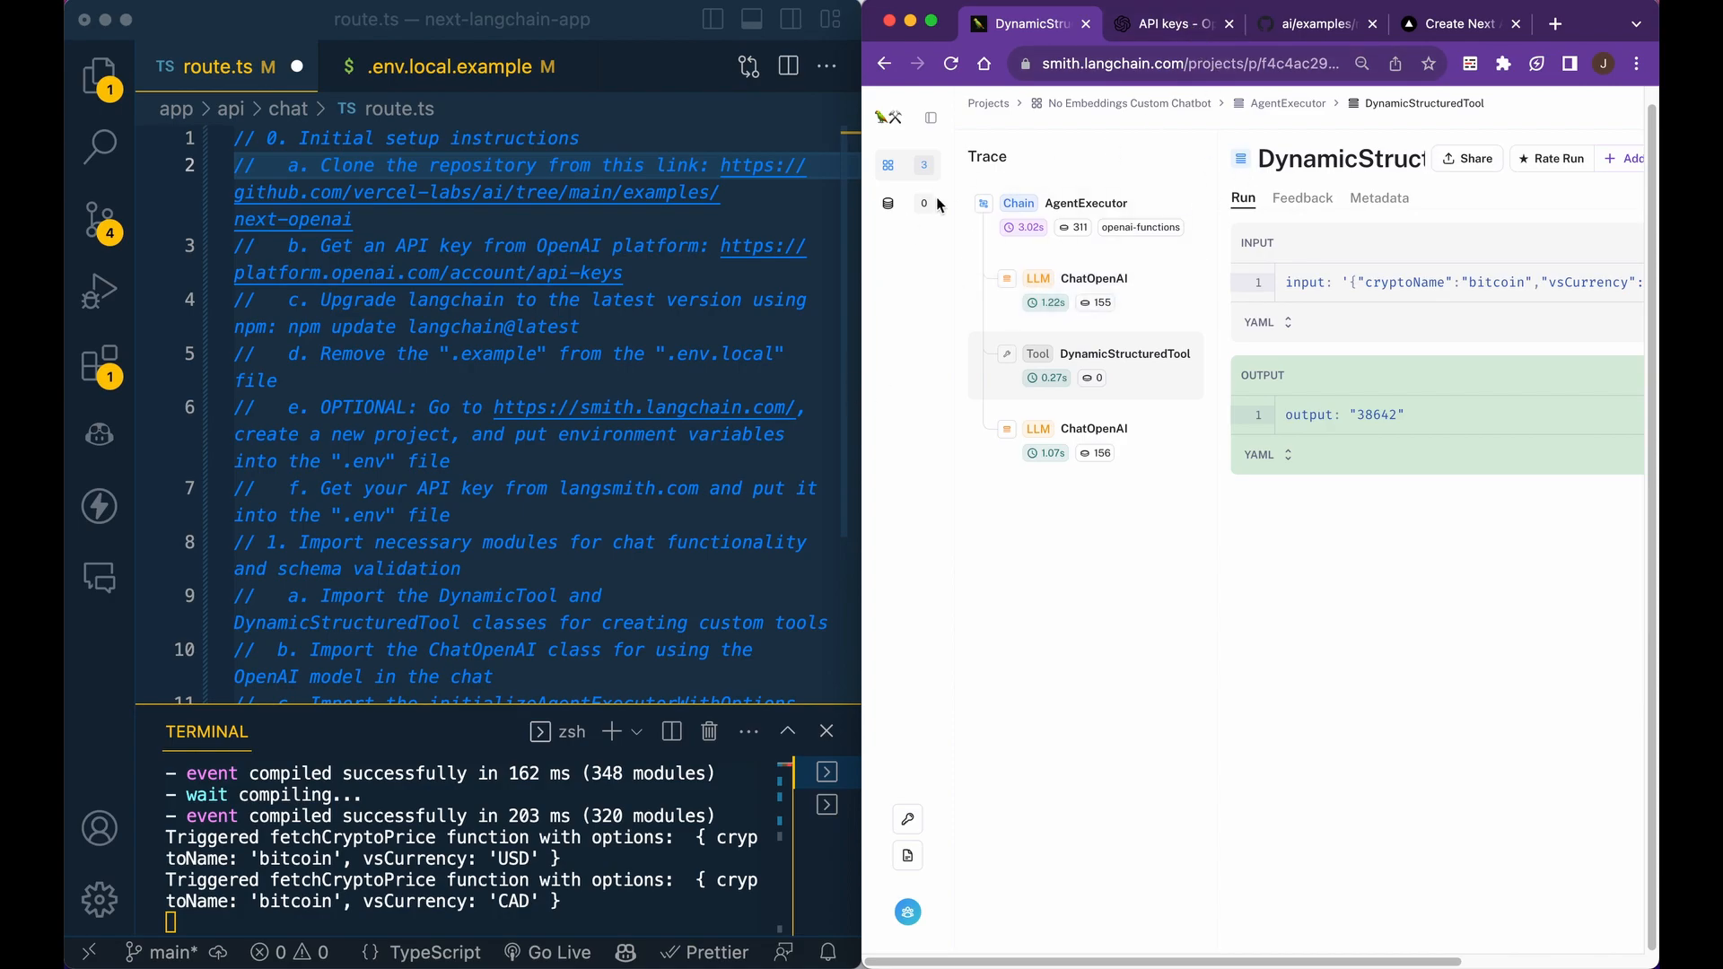
{"action": "left_click", "coordinate": [721, 358]}
Follow the repository link in the setup notes to the next-openai example on GitHub, full screen
{"action": "key", "text": "ctrl+alt+Return"}
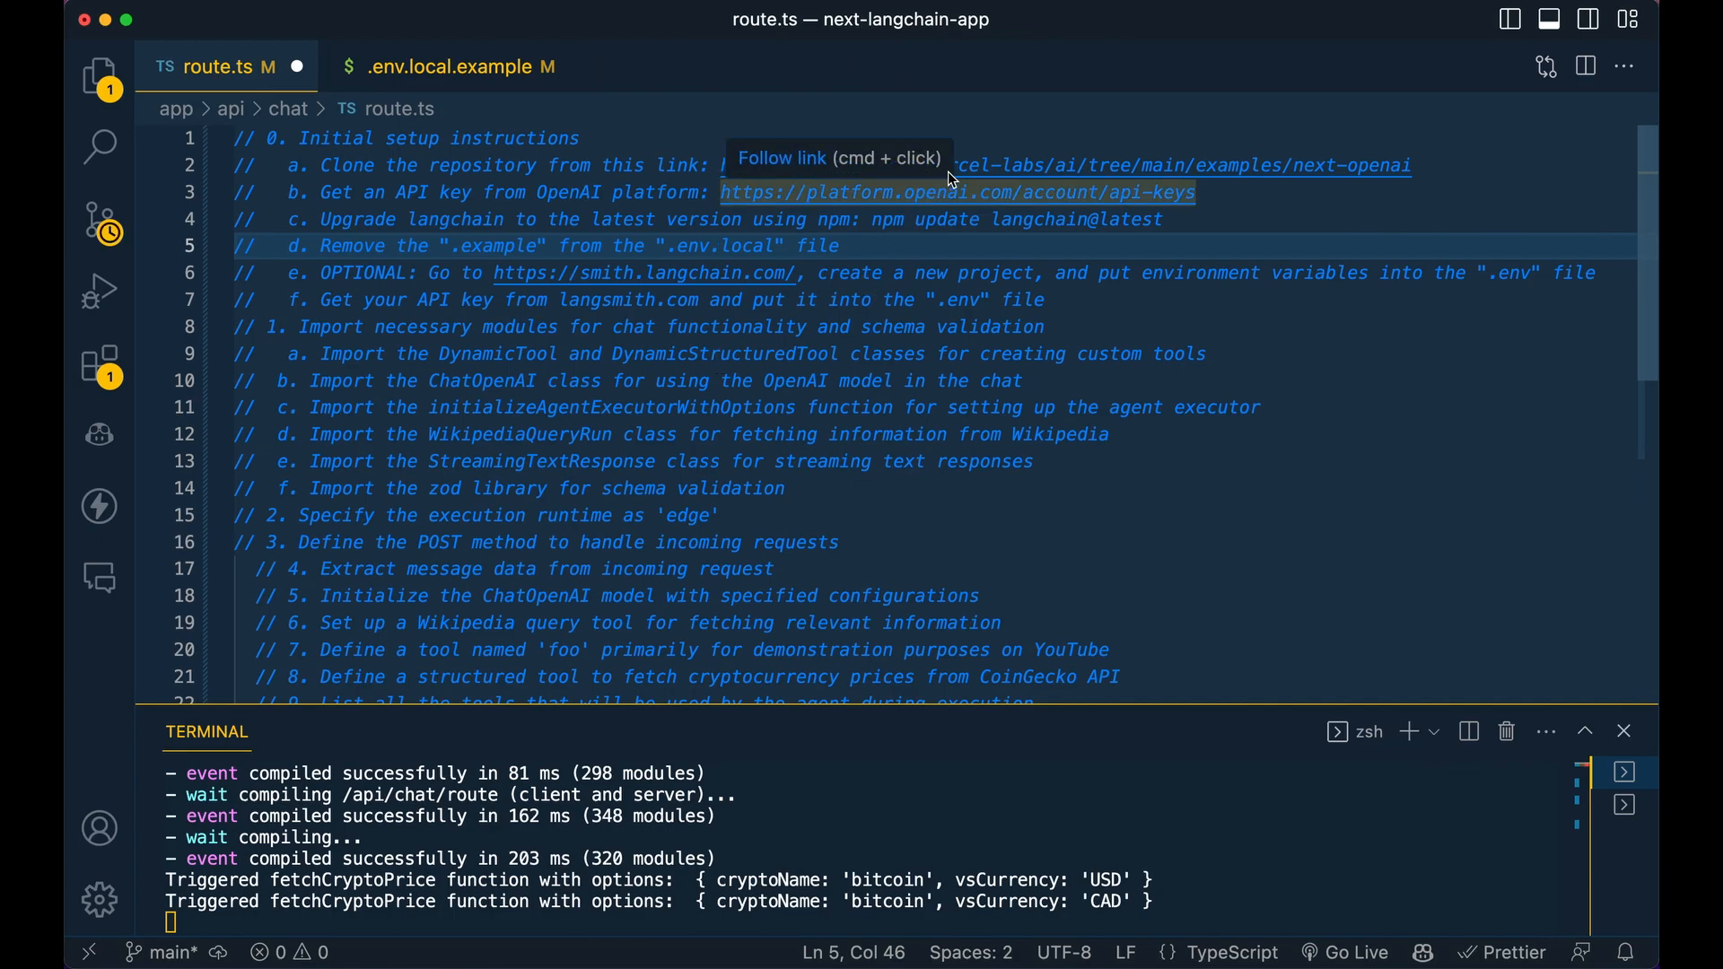
{"action": "left_click", "coordinate": [1032, 168], "text": "super"}
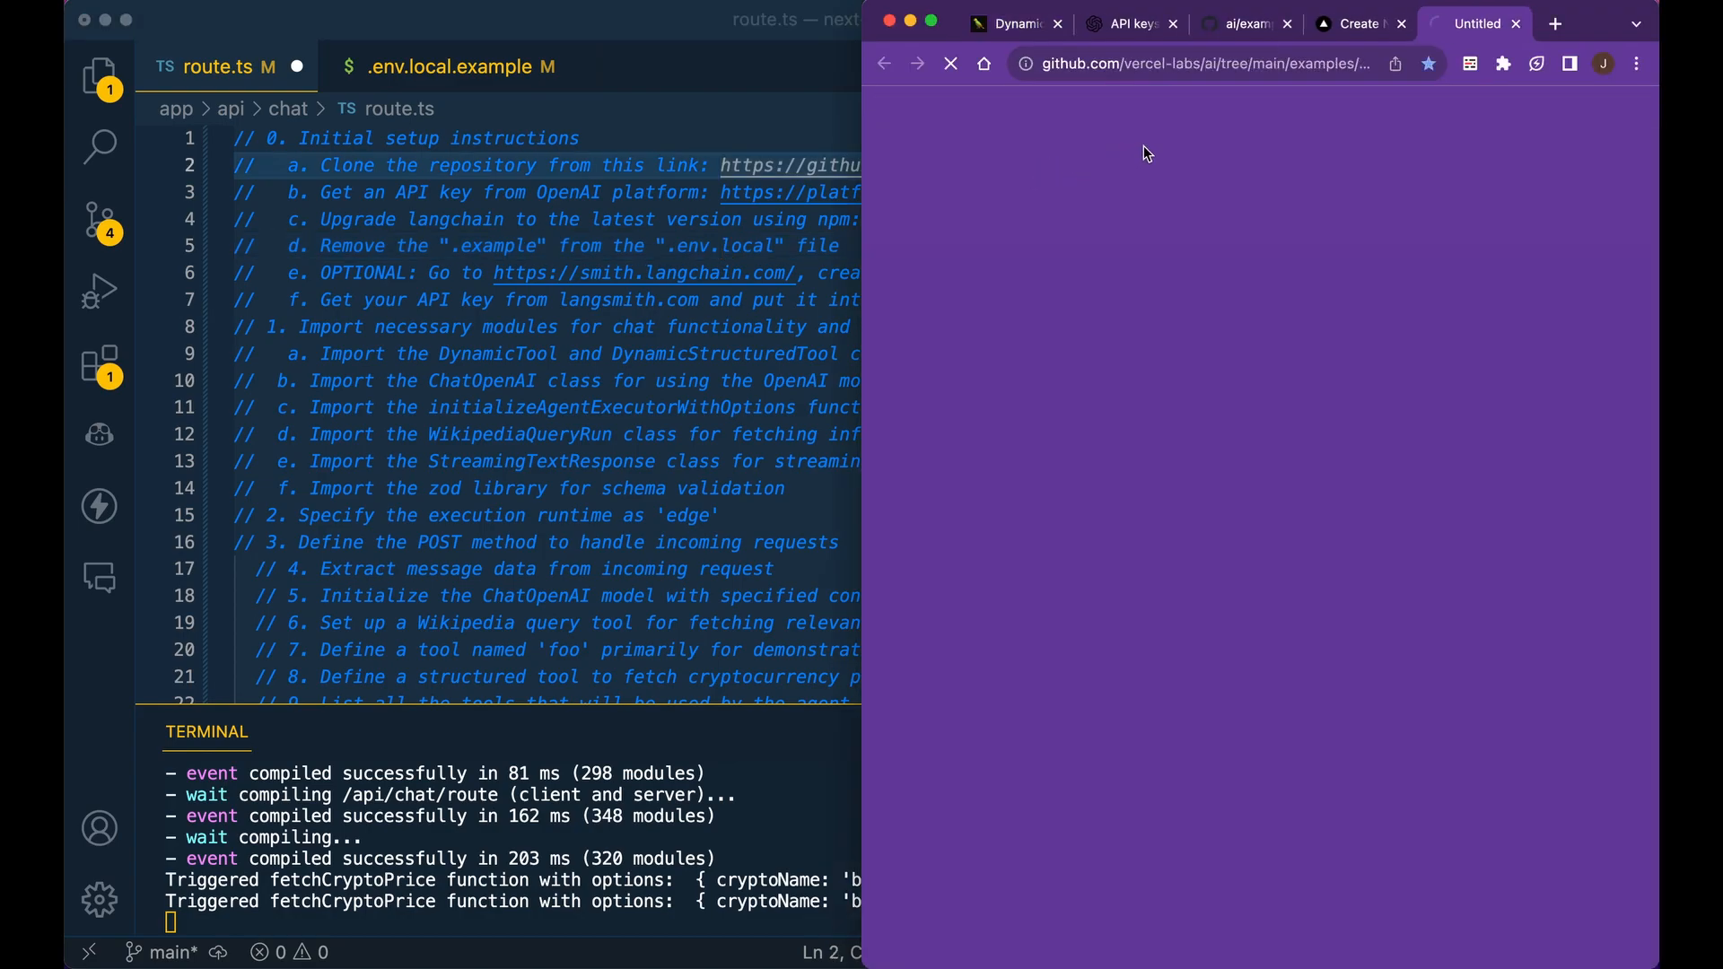
{"action": "key", "text": "ctrl+alt+Return"}
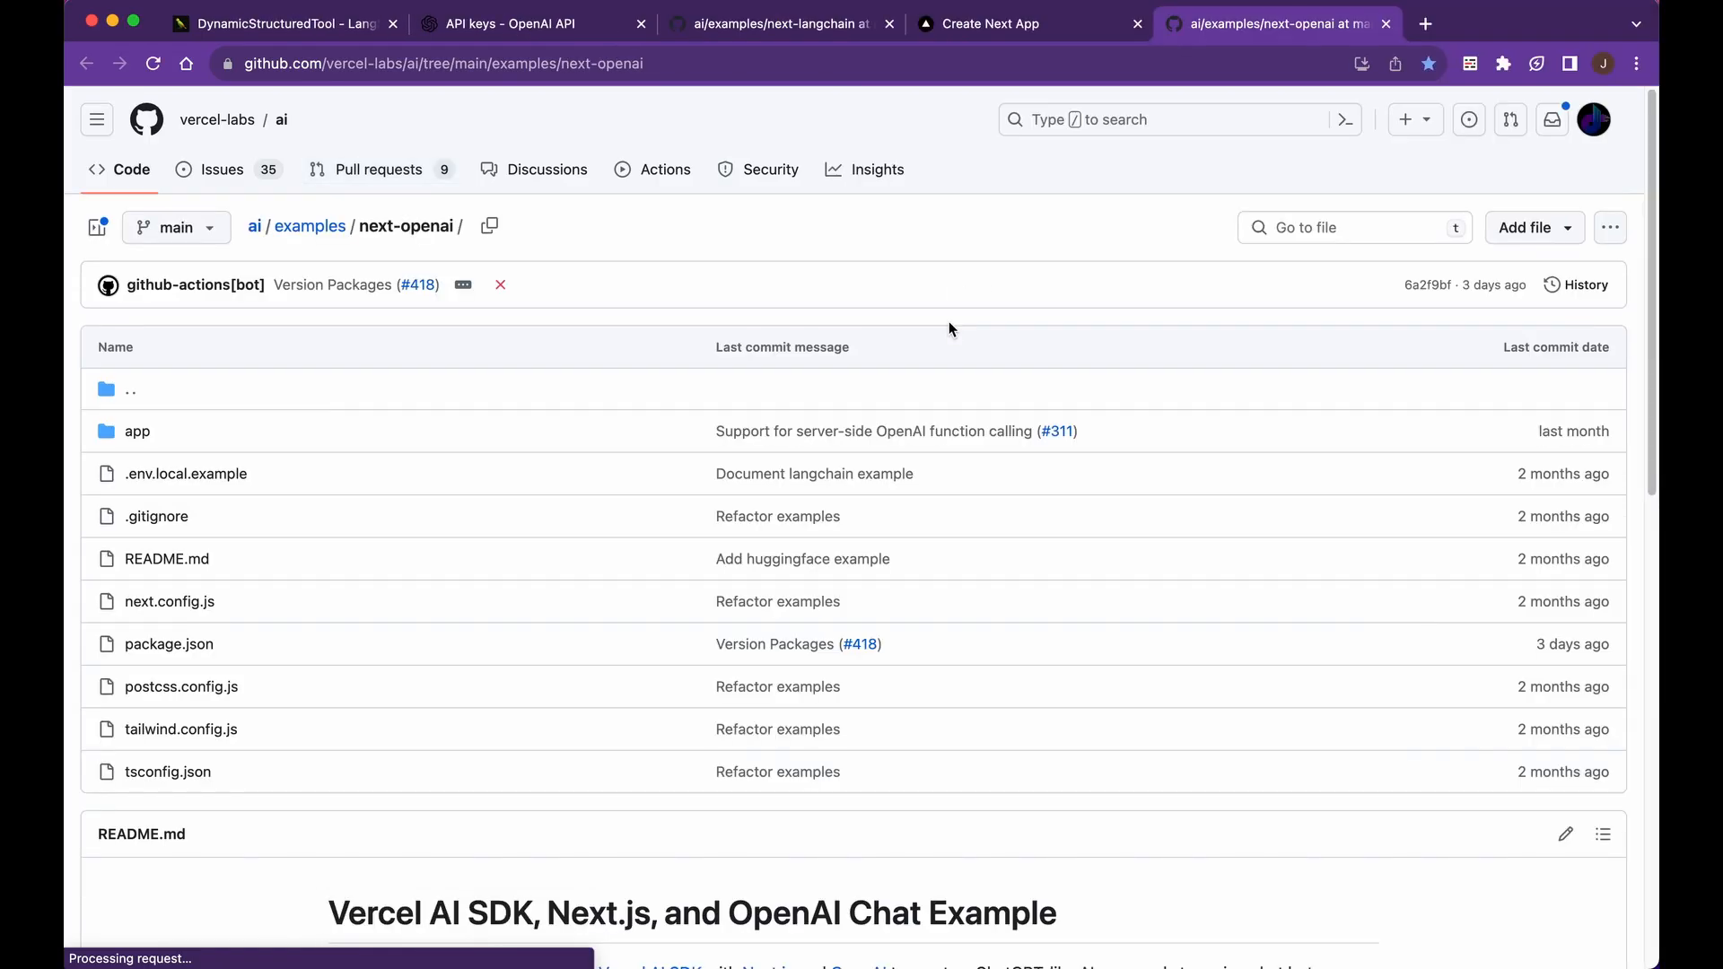
{"action": "scroll", "coordinate": [793, 432], "scroll_direction": "down", "scroll_amount": 5}
{"action": "scroll", "coordinate": [734, 519], "scroll_direction": "down", "scroll_amount": 3}
{"action": "scroll", "coordinate": [734, 520], "scroll_direction": "up", "scroll_amount": 3}
{"action": "scroll", "coordinate": [733, 521], "scroll_direction": "up", "scroll_amount": 3}
{"action": "scroll", "coordinate": [274, 232], "scroll_direction": "up", "scroll_amount": 2}
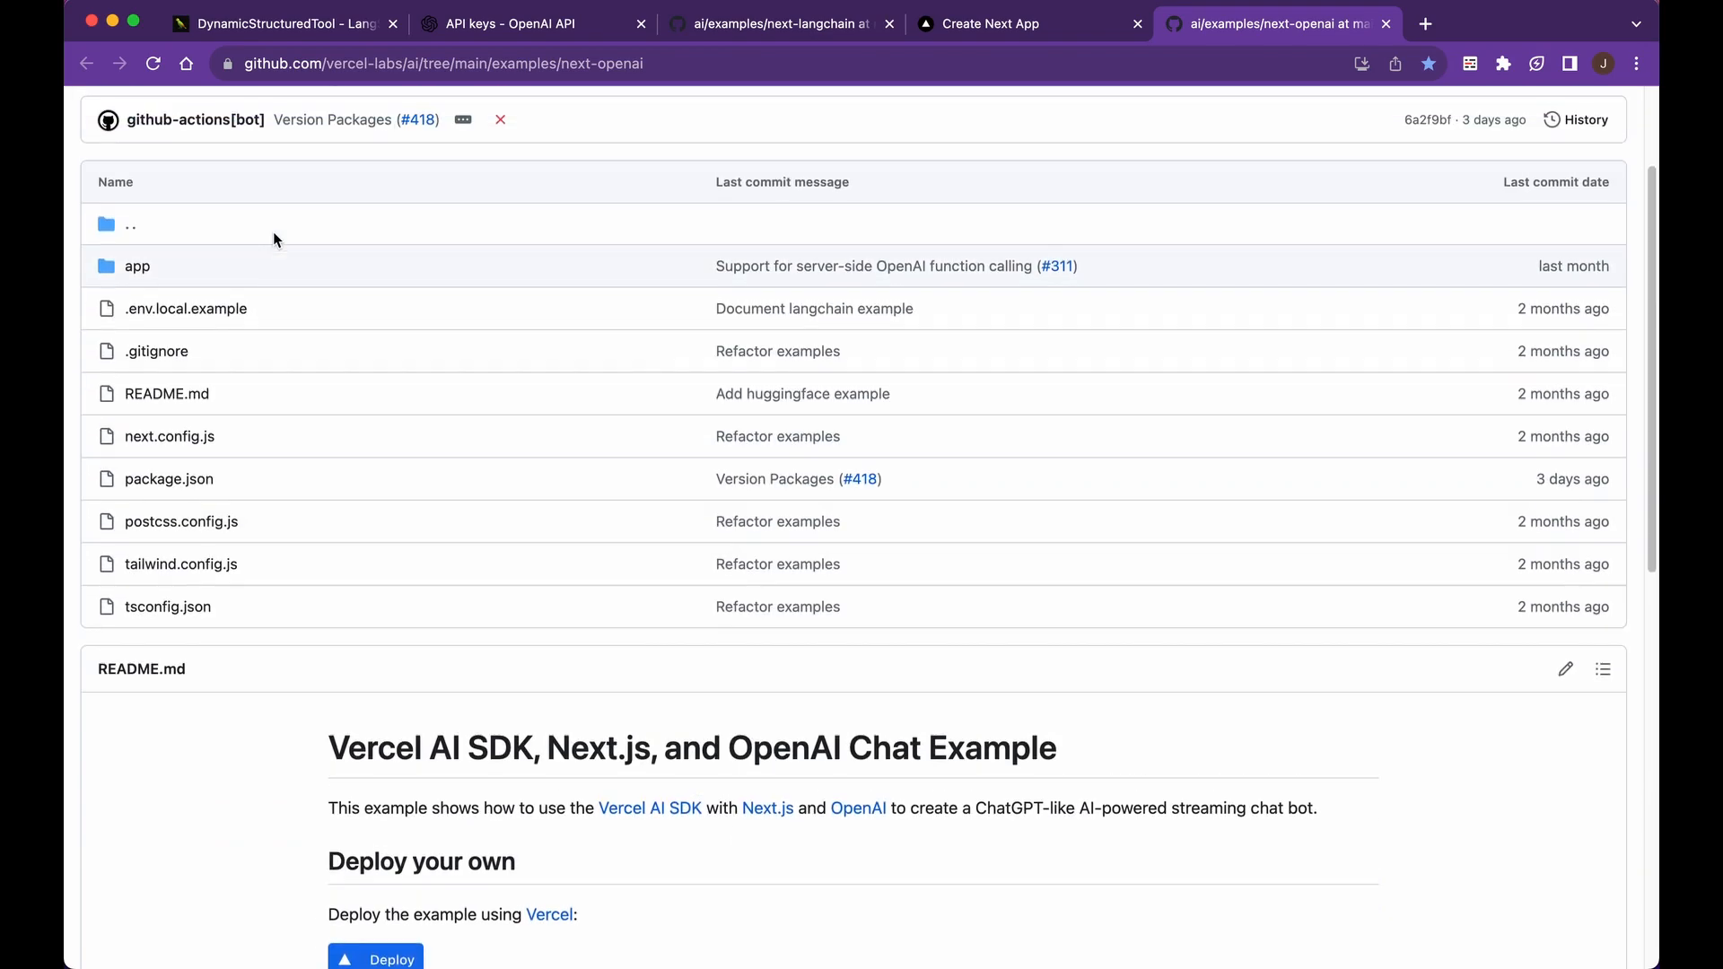
{"action": "scroll", "coordinate": [646, 364], "scroll_direction": "down", "scroll_amount": 1}
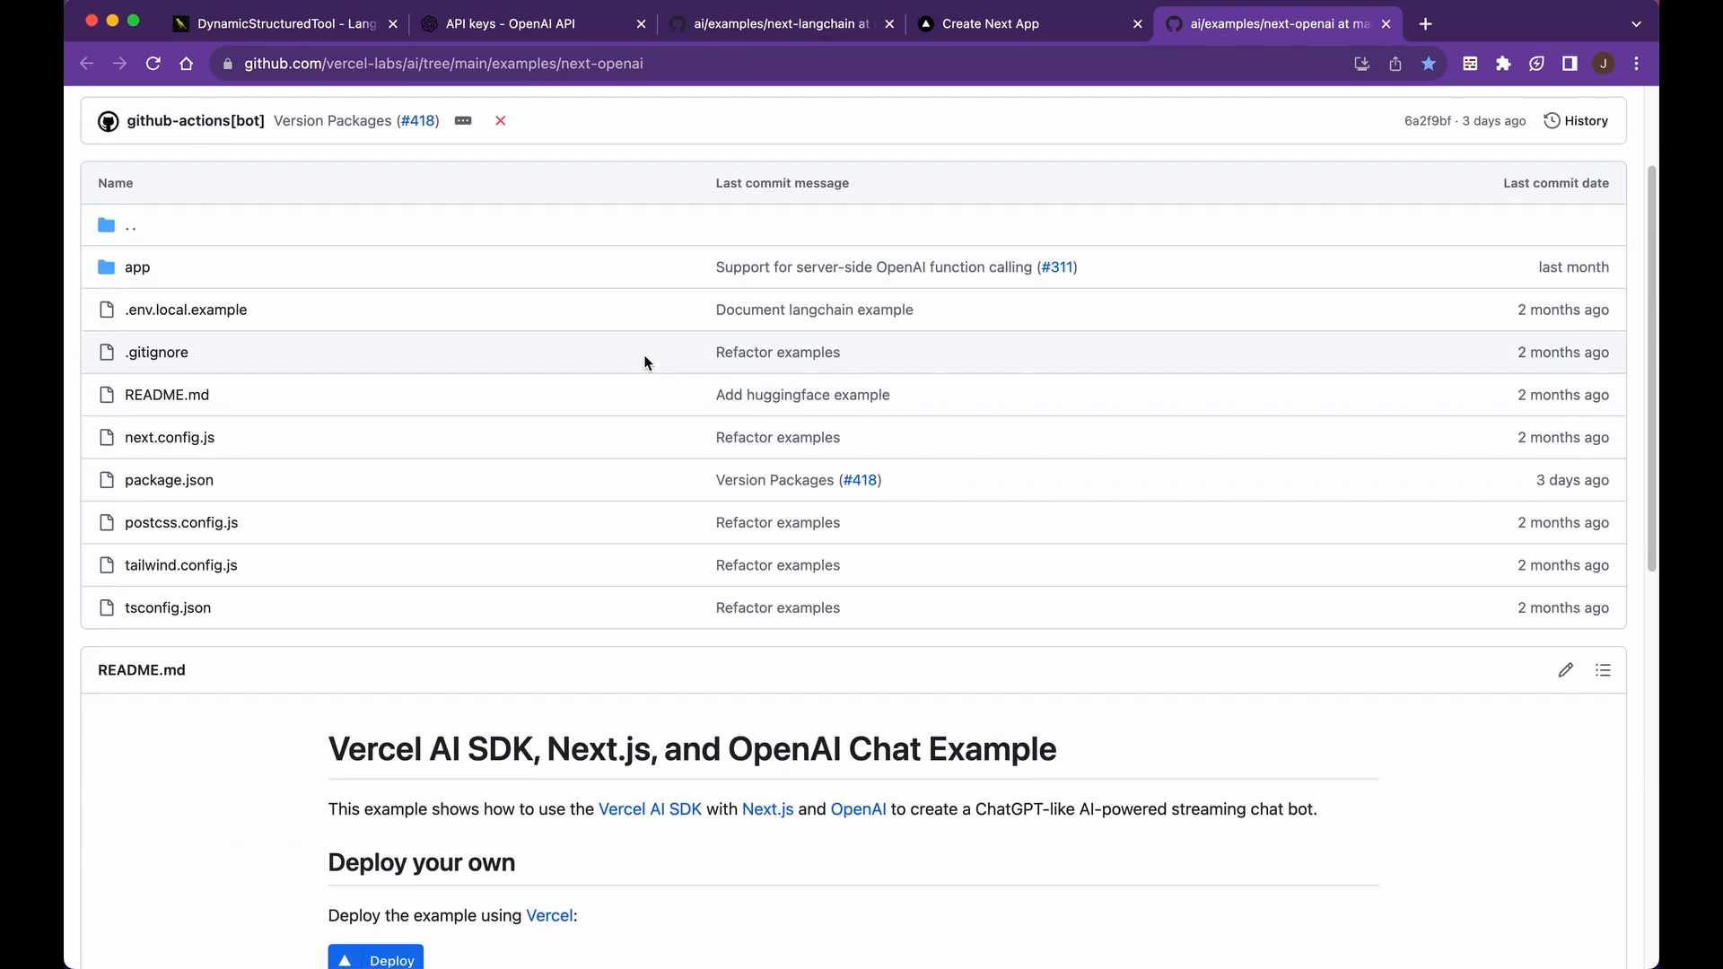
Browse the examples folder to the next-langchain example's README, then return to the editor
{"action": "left_click", "coordinate": [788, 23]}
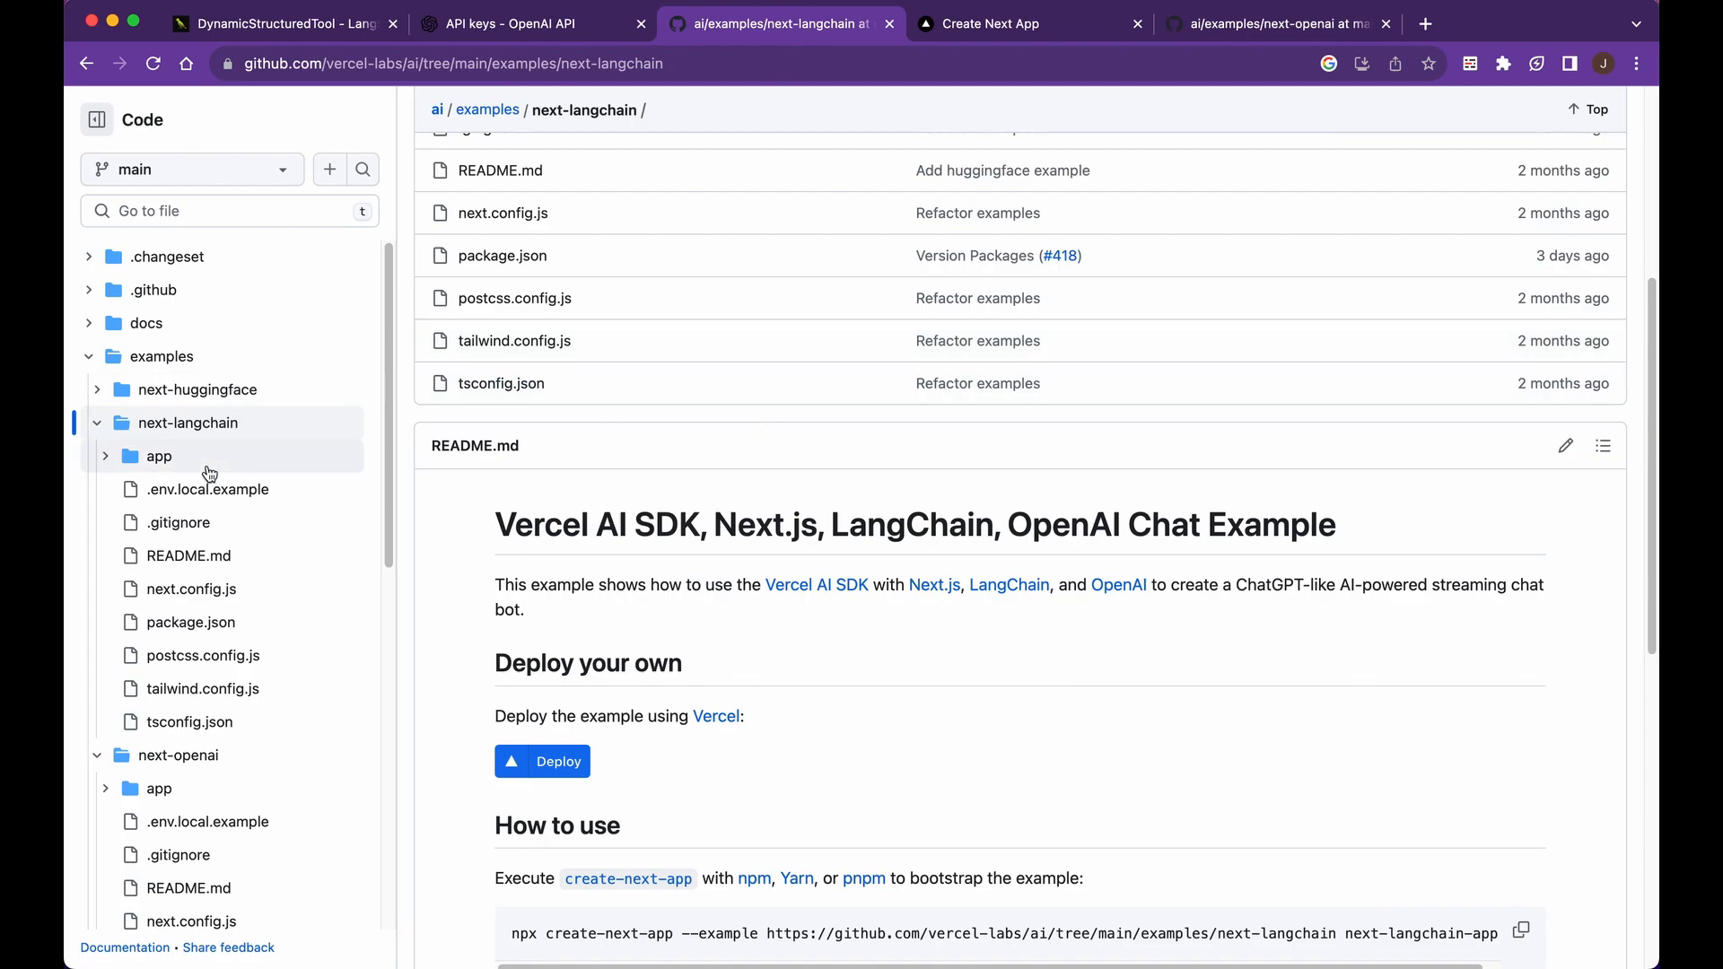
{"action": "left_click", "coordinate": [160, 356]}
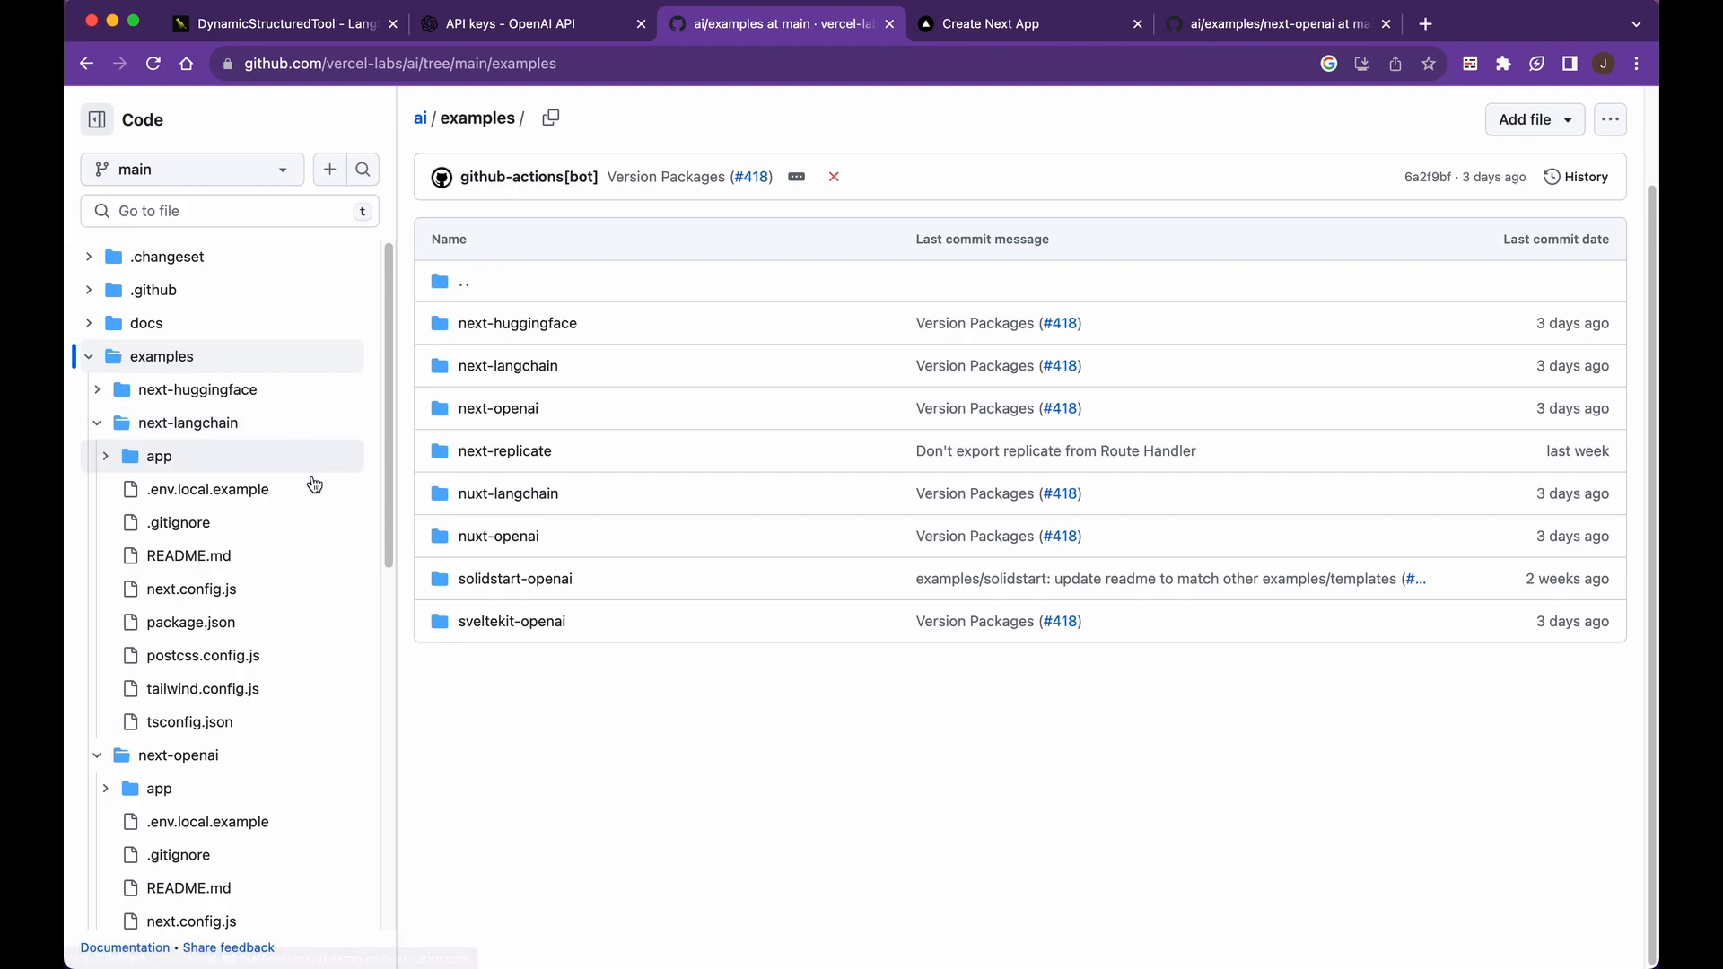
{"action": "left_click", "coordinate": [508, 365]}
{"action": "scroll", "coordinate": [796, 635], "scroll_direction": "down", "scroll_amount": 5}
{"action": "scroll", "coordinate": [796, 636], "scroll_direction": "down", "scroll_amount": 3}
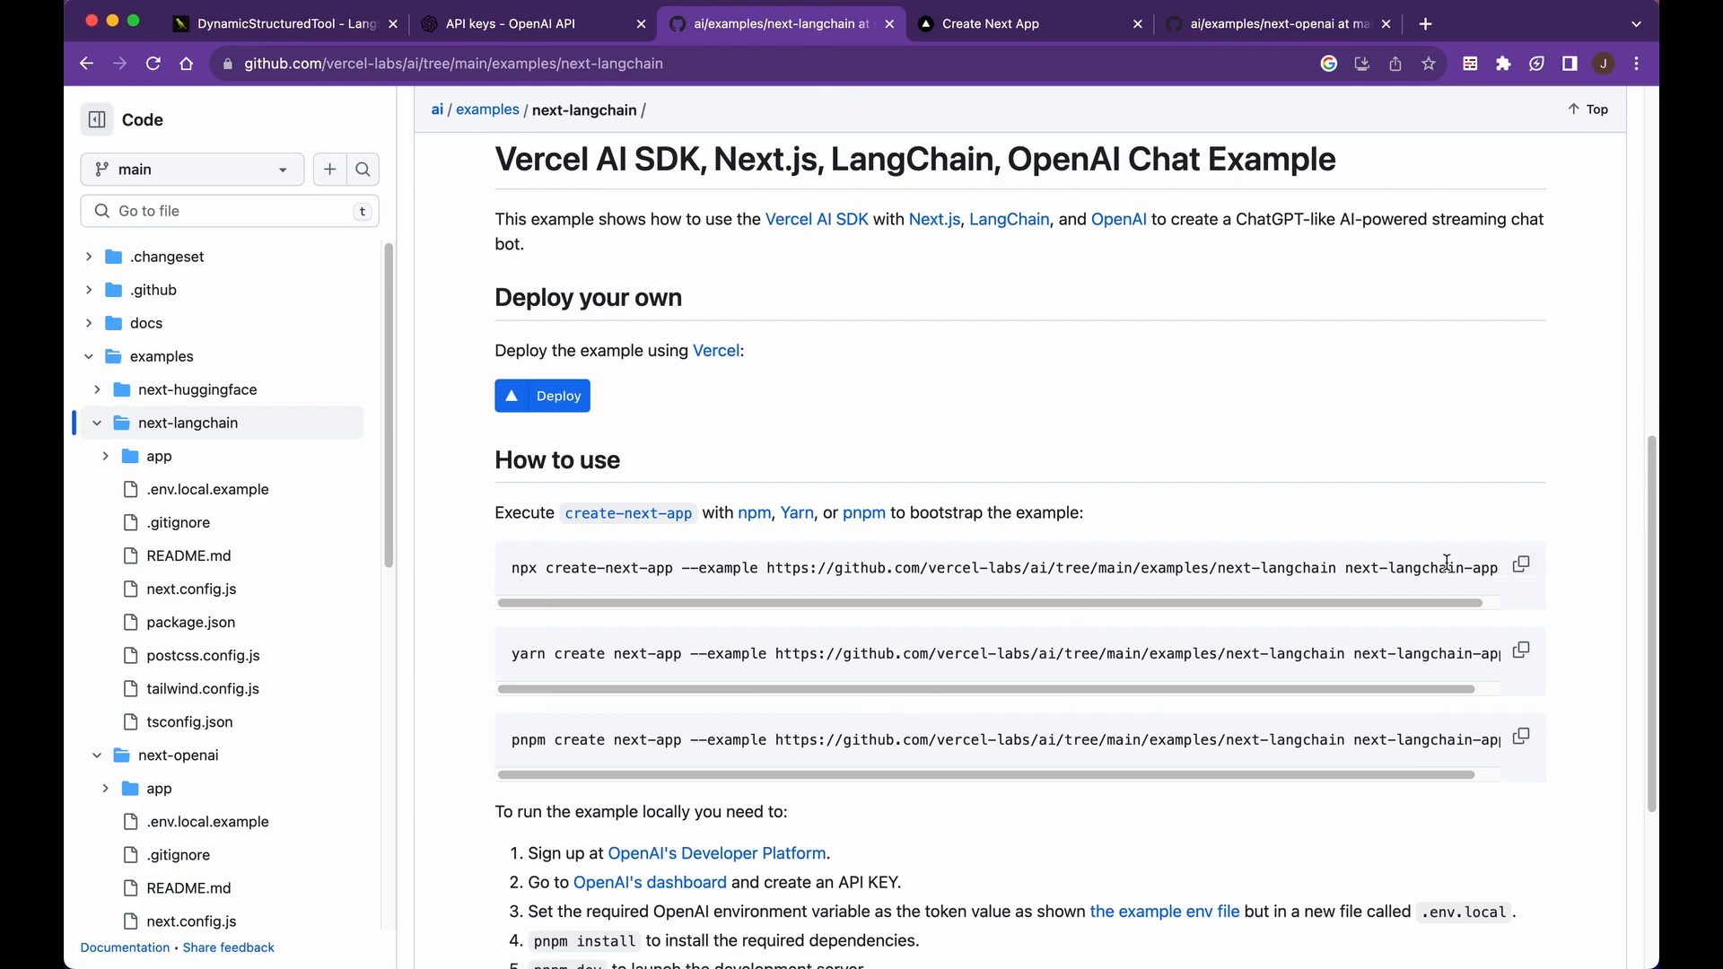
{"action": "key", "text": "super+Tab"}
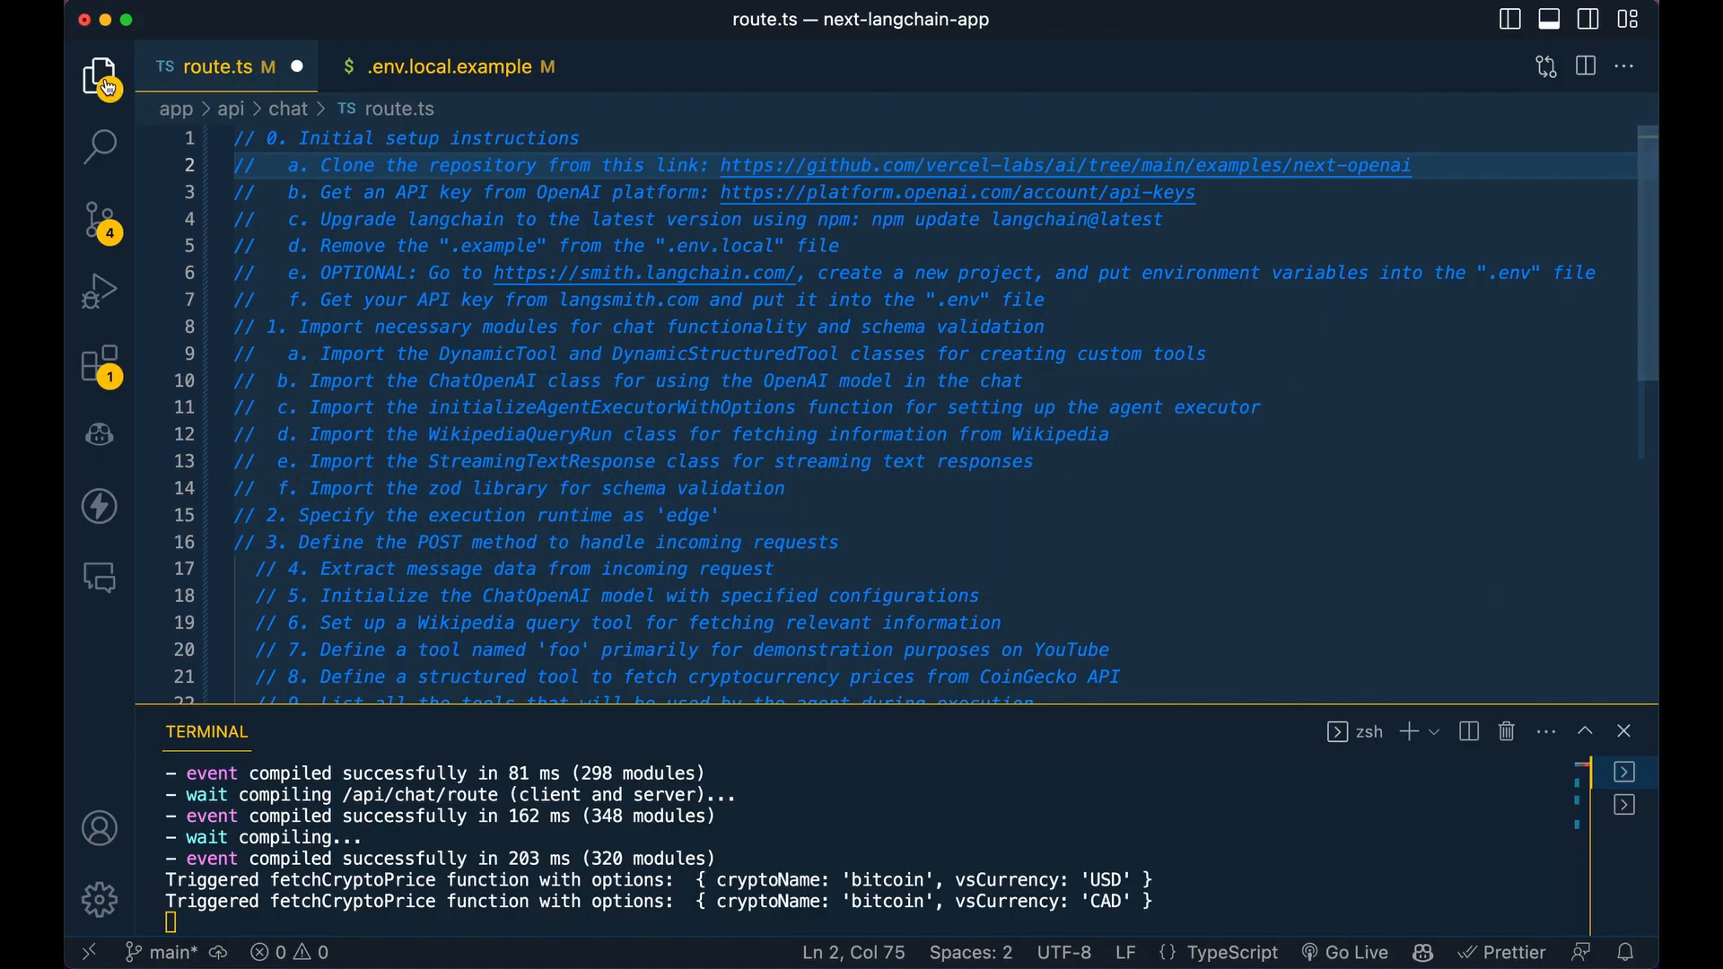
Show the project's file tree in the Explorer
{"action": "left_click", "coordinate": [99, 78]}
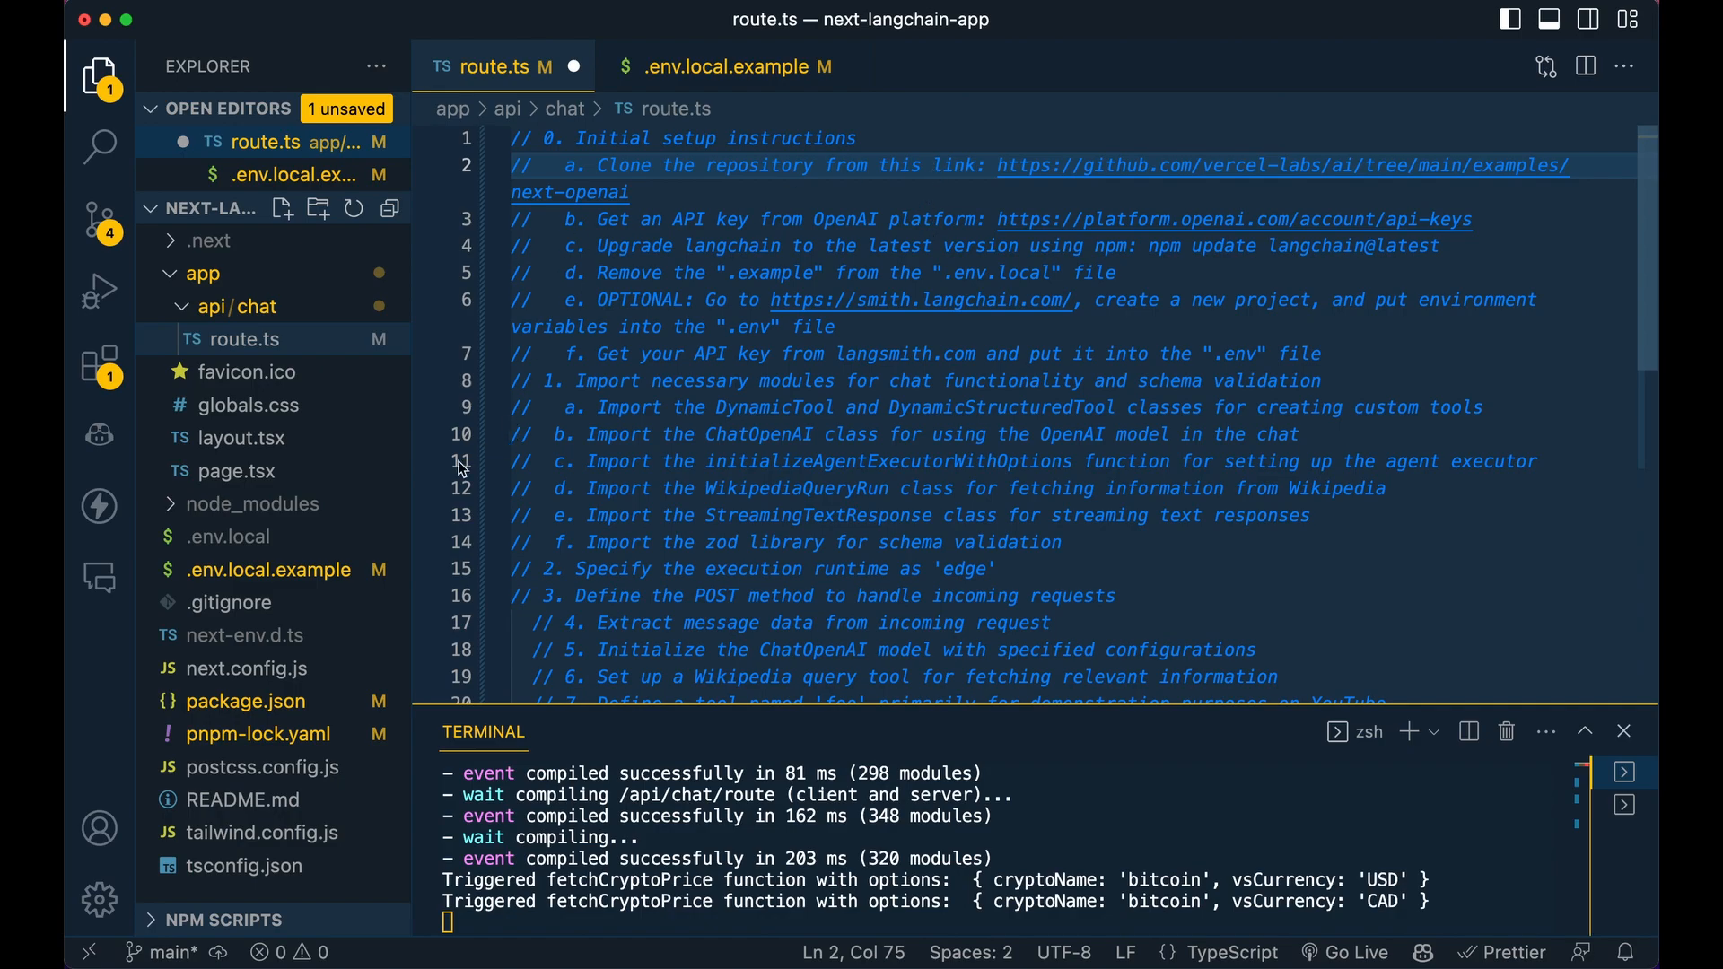
View .env.local.example, then return to the LangSmith projects list in the browser
{"action": "left_click", "coordinate": [322, 579]}
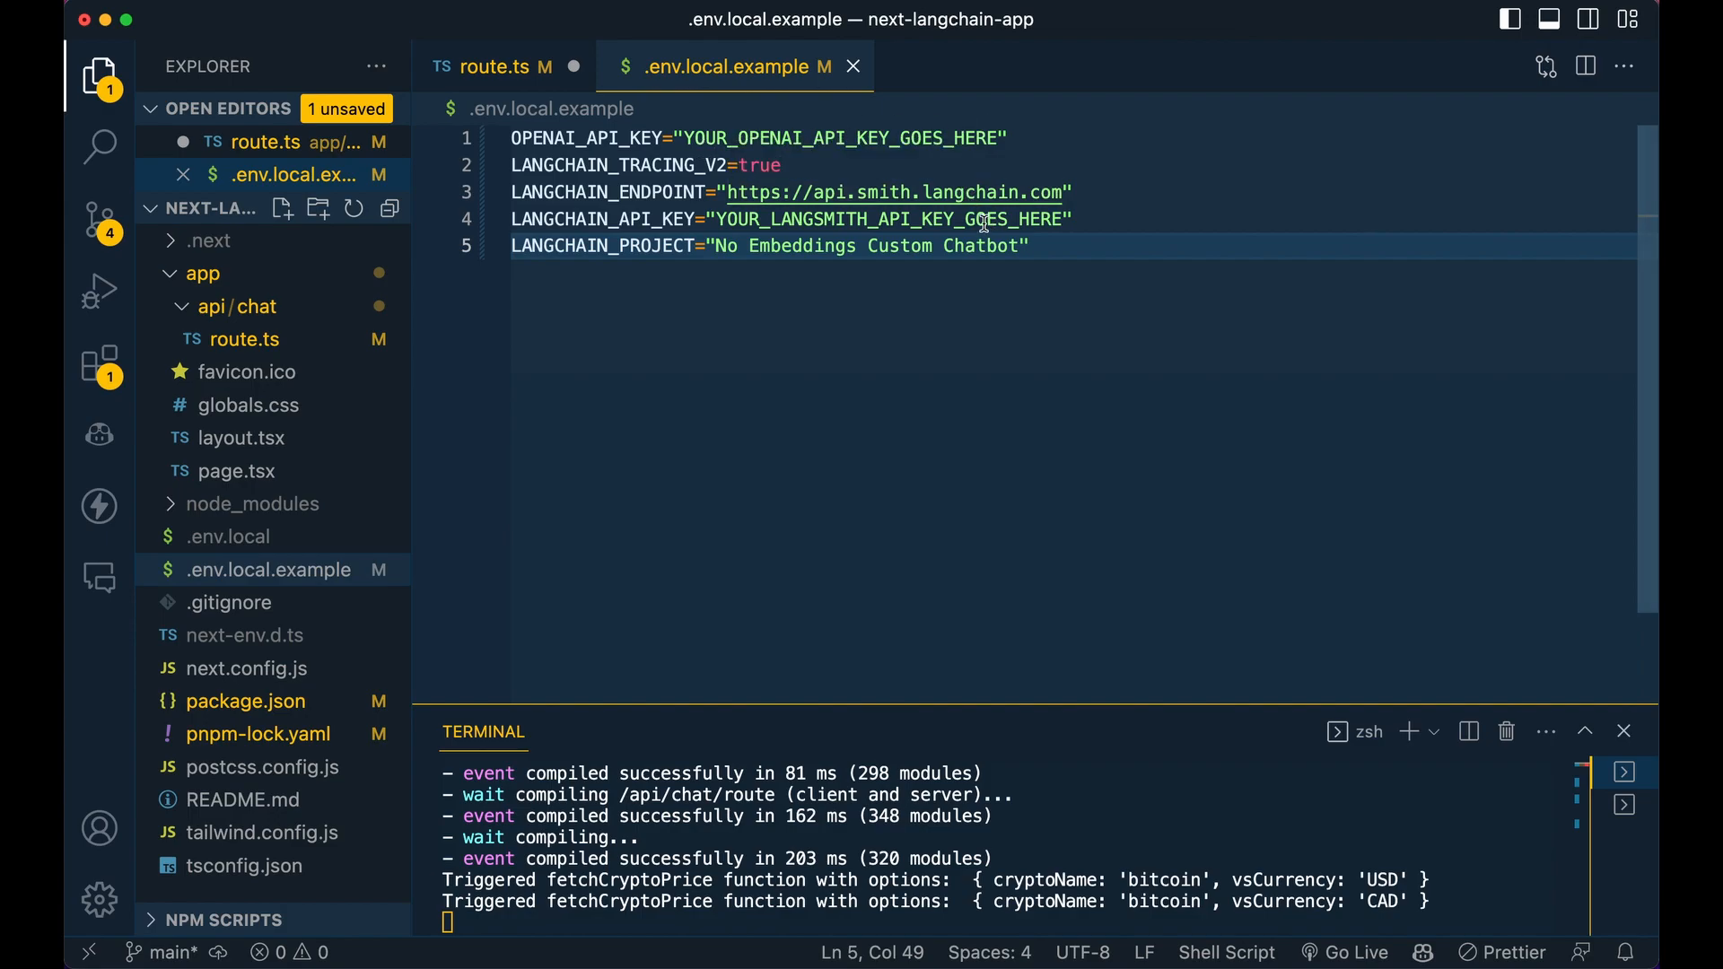
{"action": "key", "text": "super+Tab"}
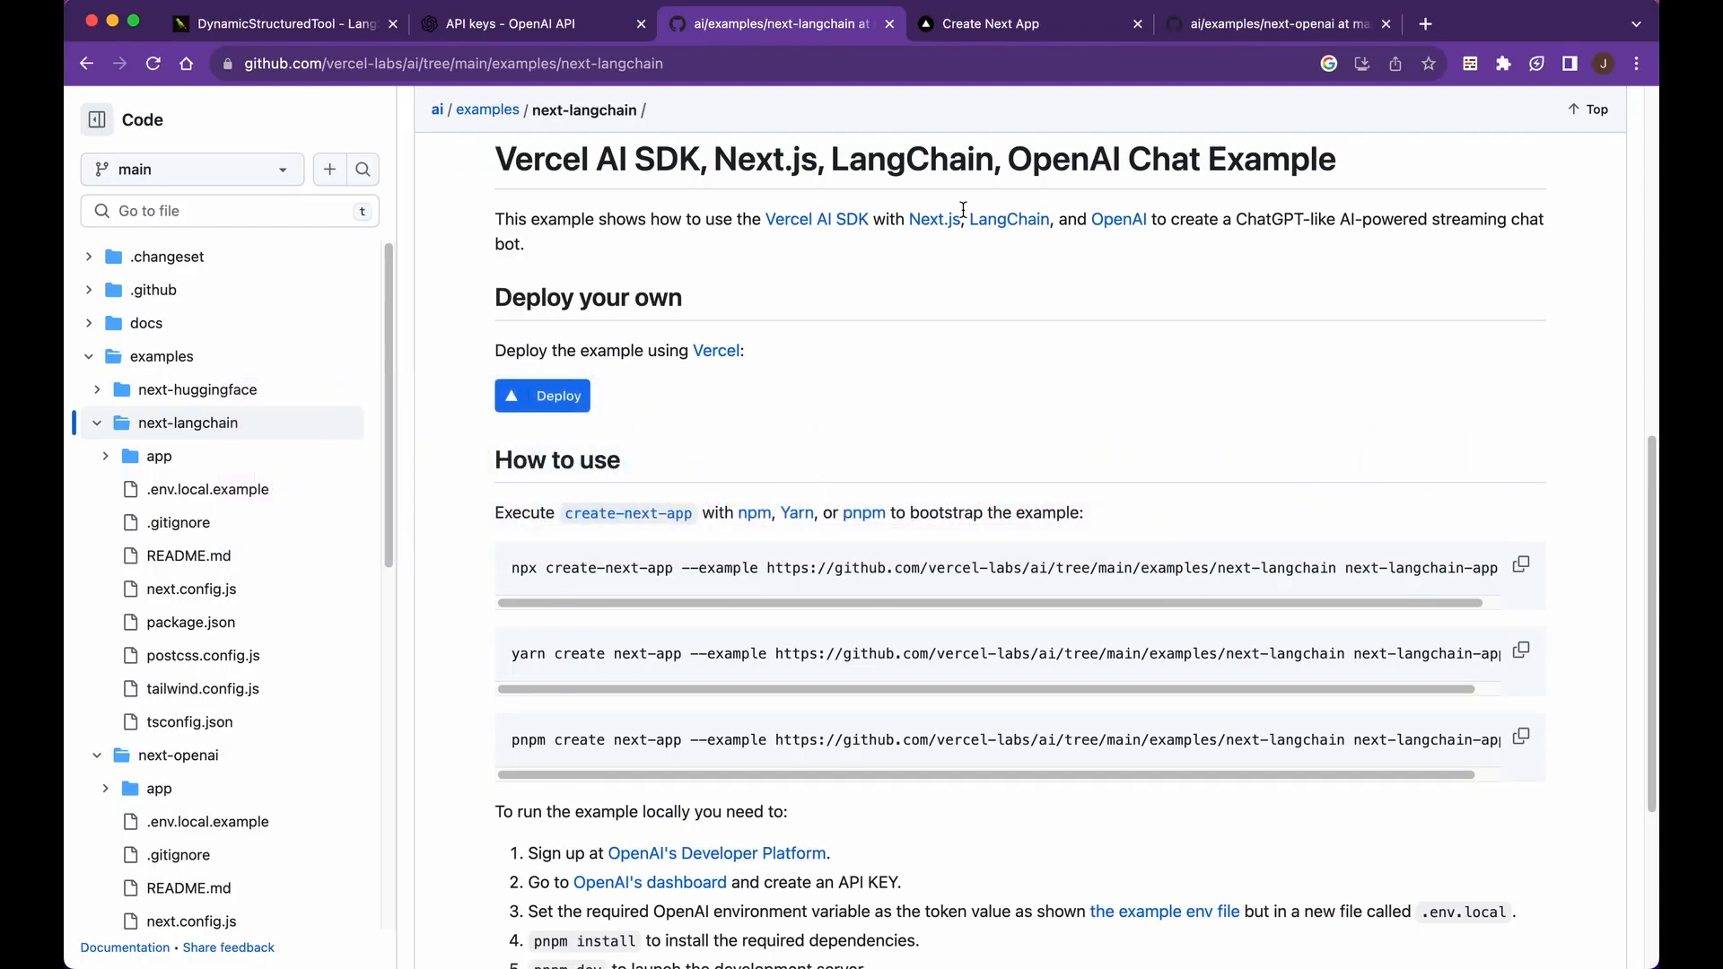
{"action": "left_click", "coordinate": [318, 27]}
{"action": "left_click", "coordinate": [92, 161]}
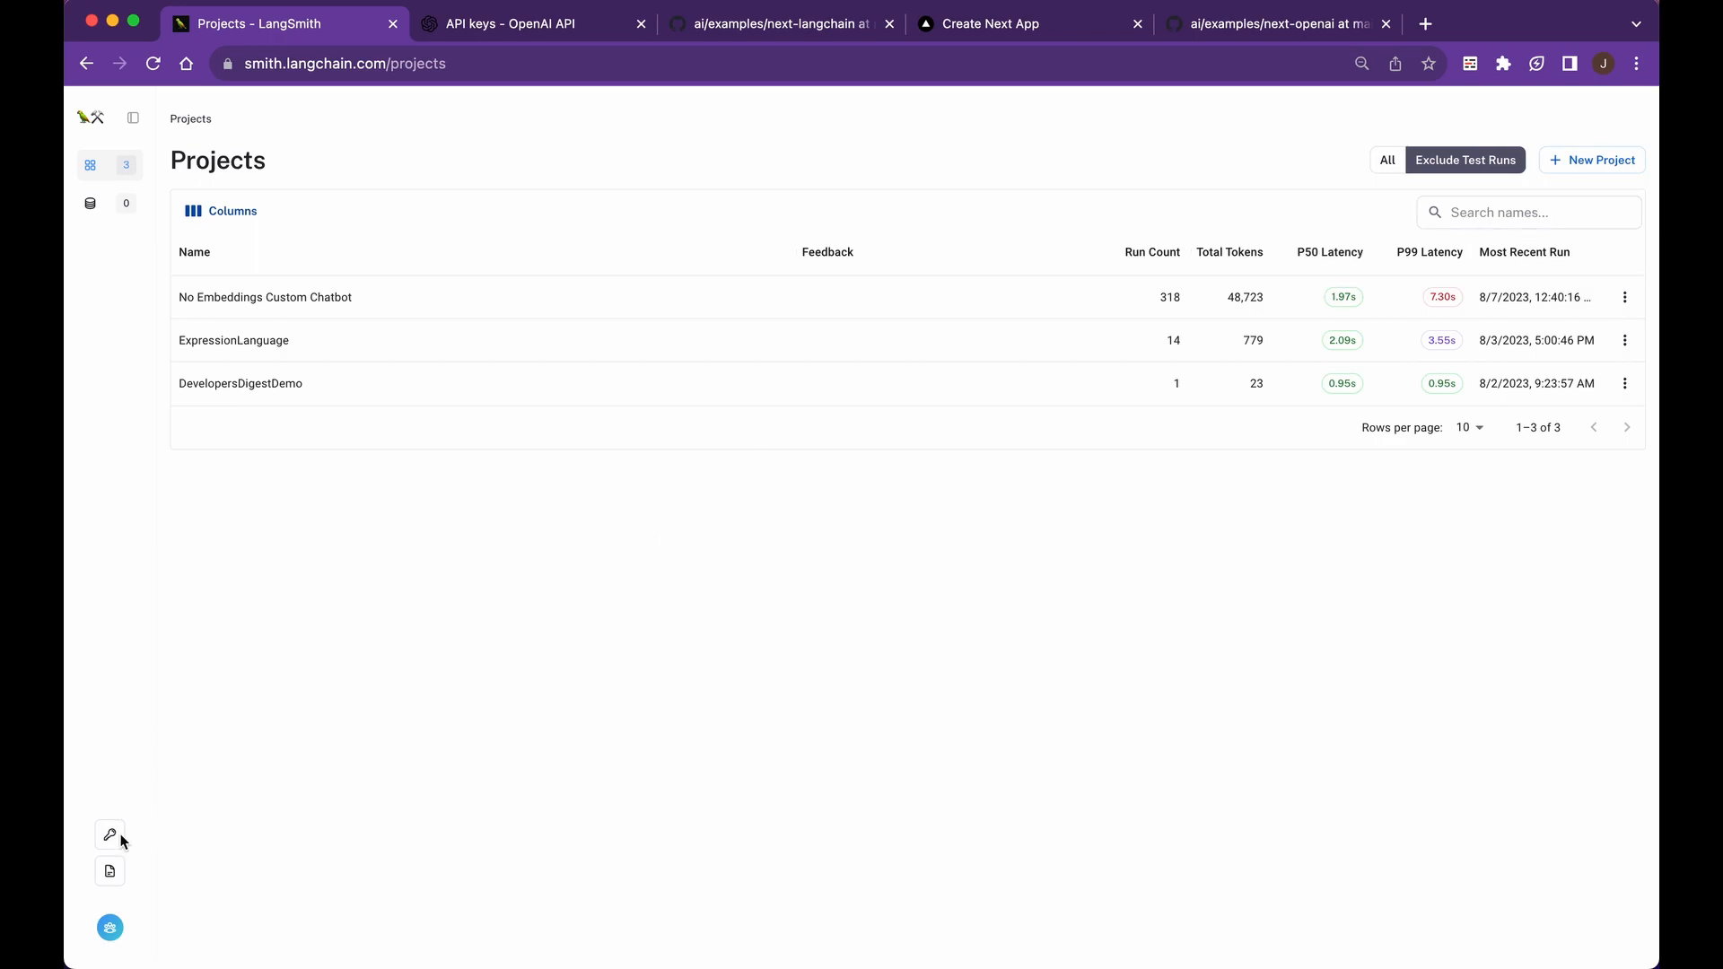
Alternate between the editor and the LangSmith projects page, ending in the editor
{"action": "key", "text": "super+Tab"}
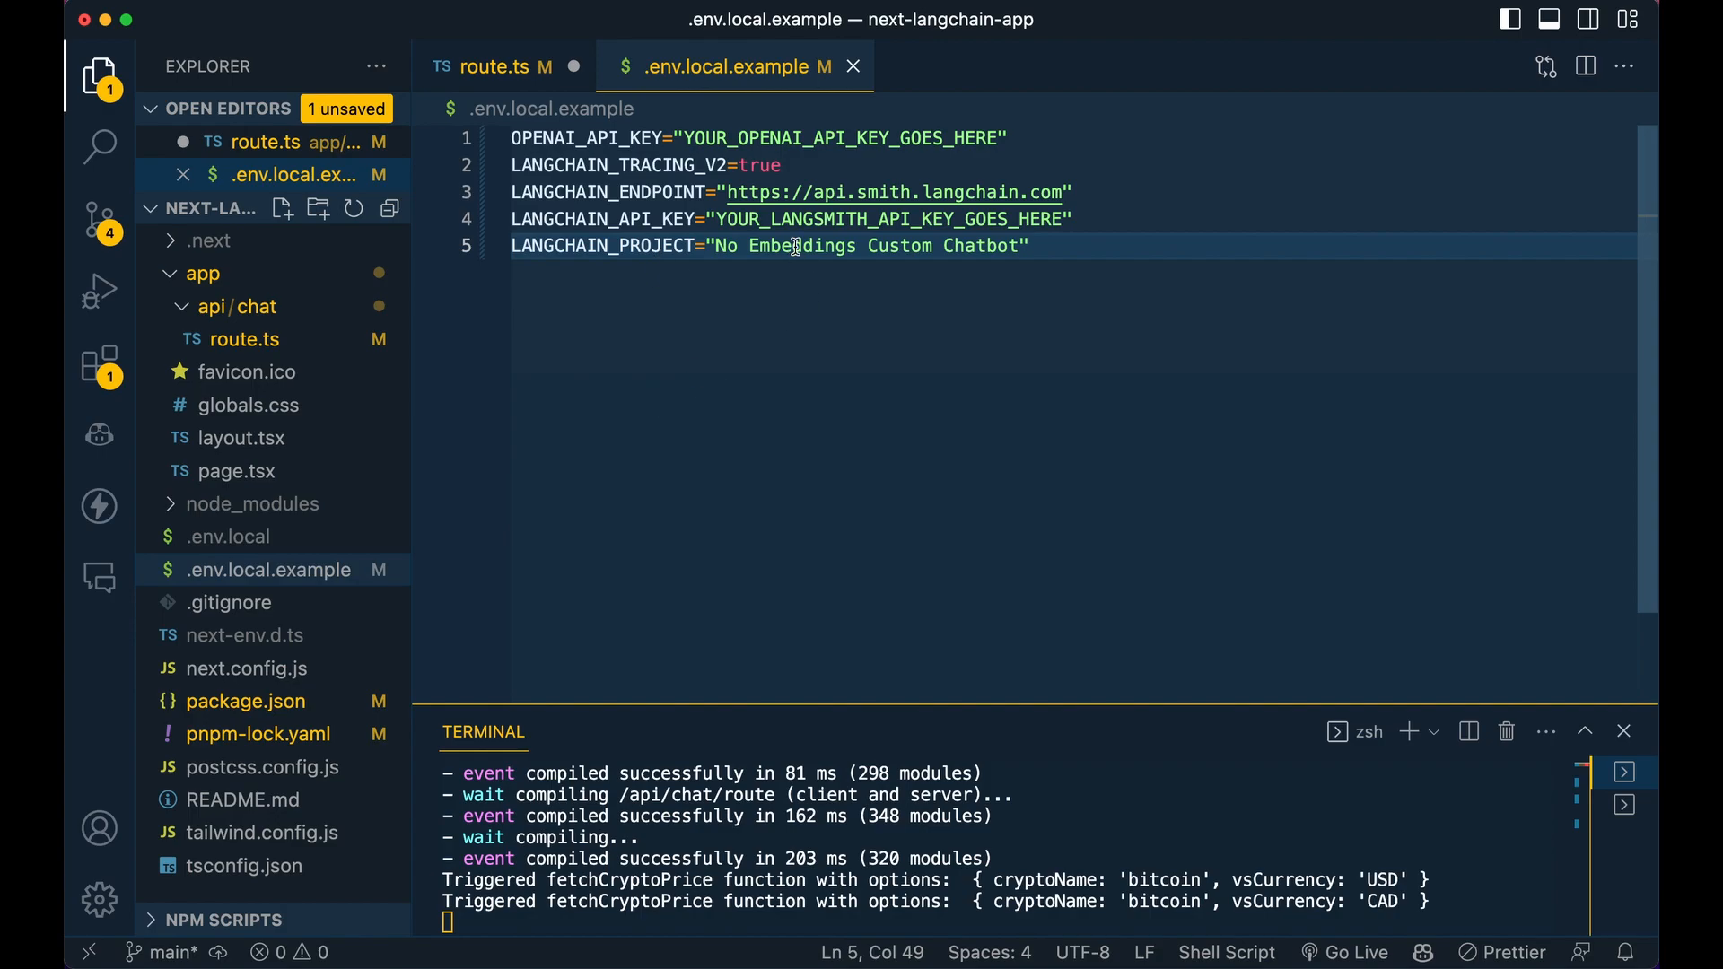
{"action": "key", "text": "super+Tab"}
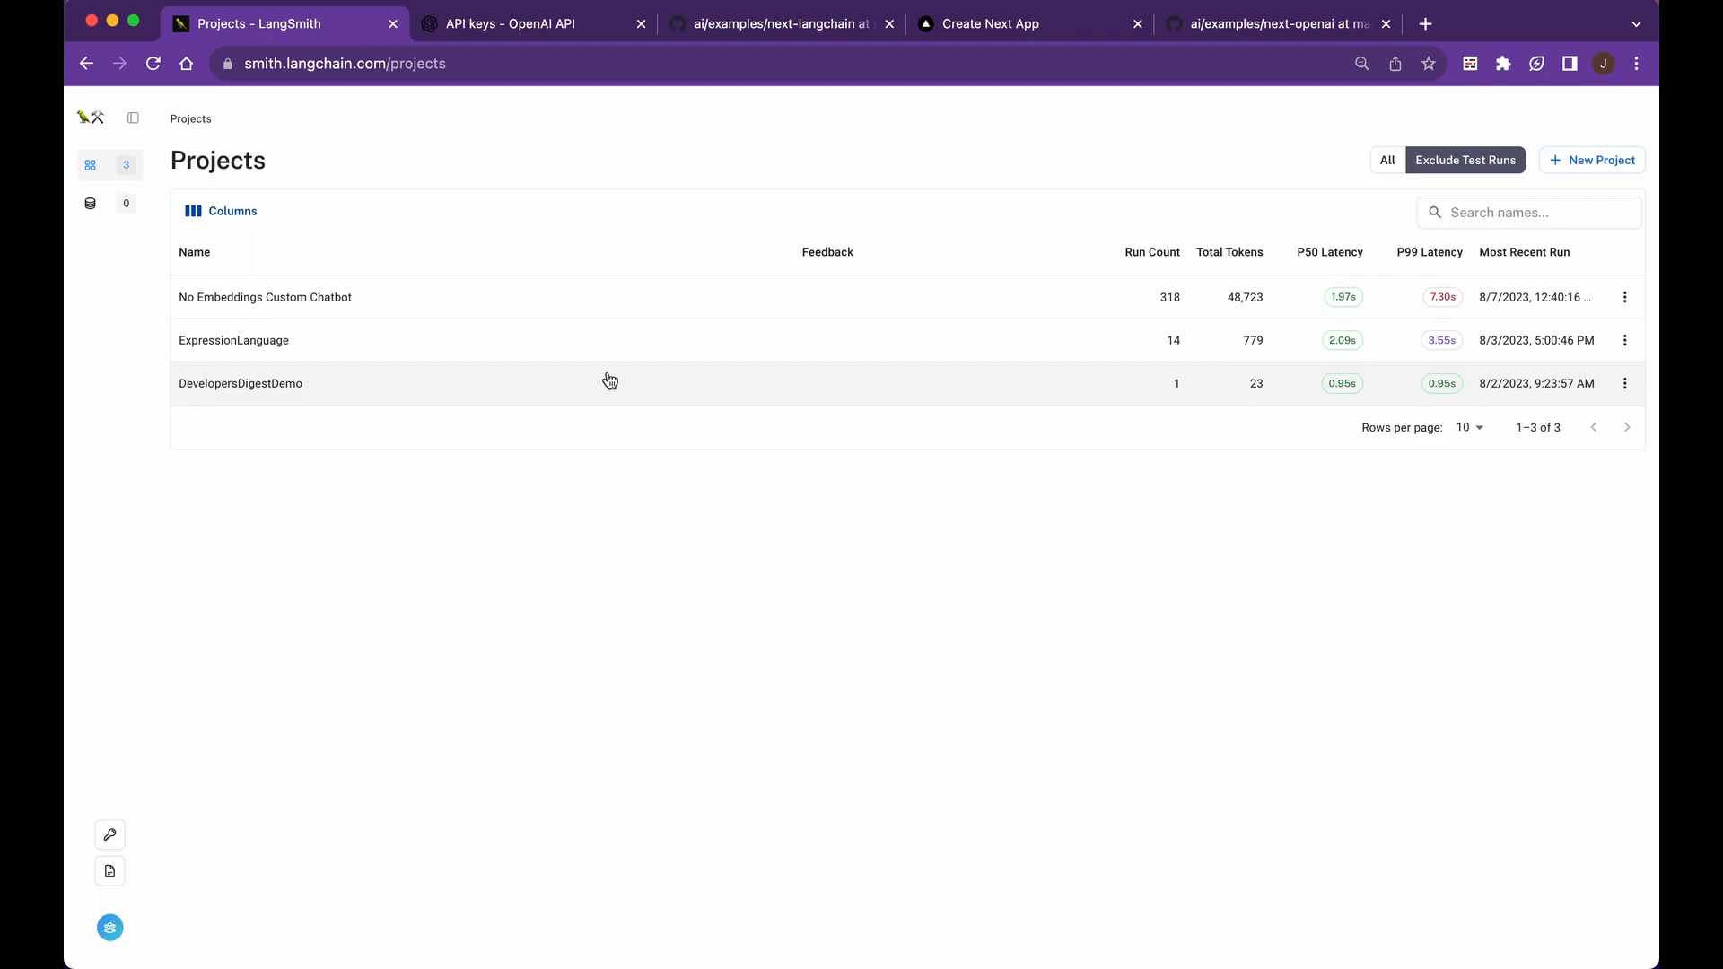
{"action": "key", "text": "super+Tab"}
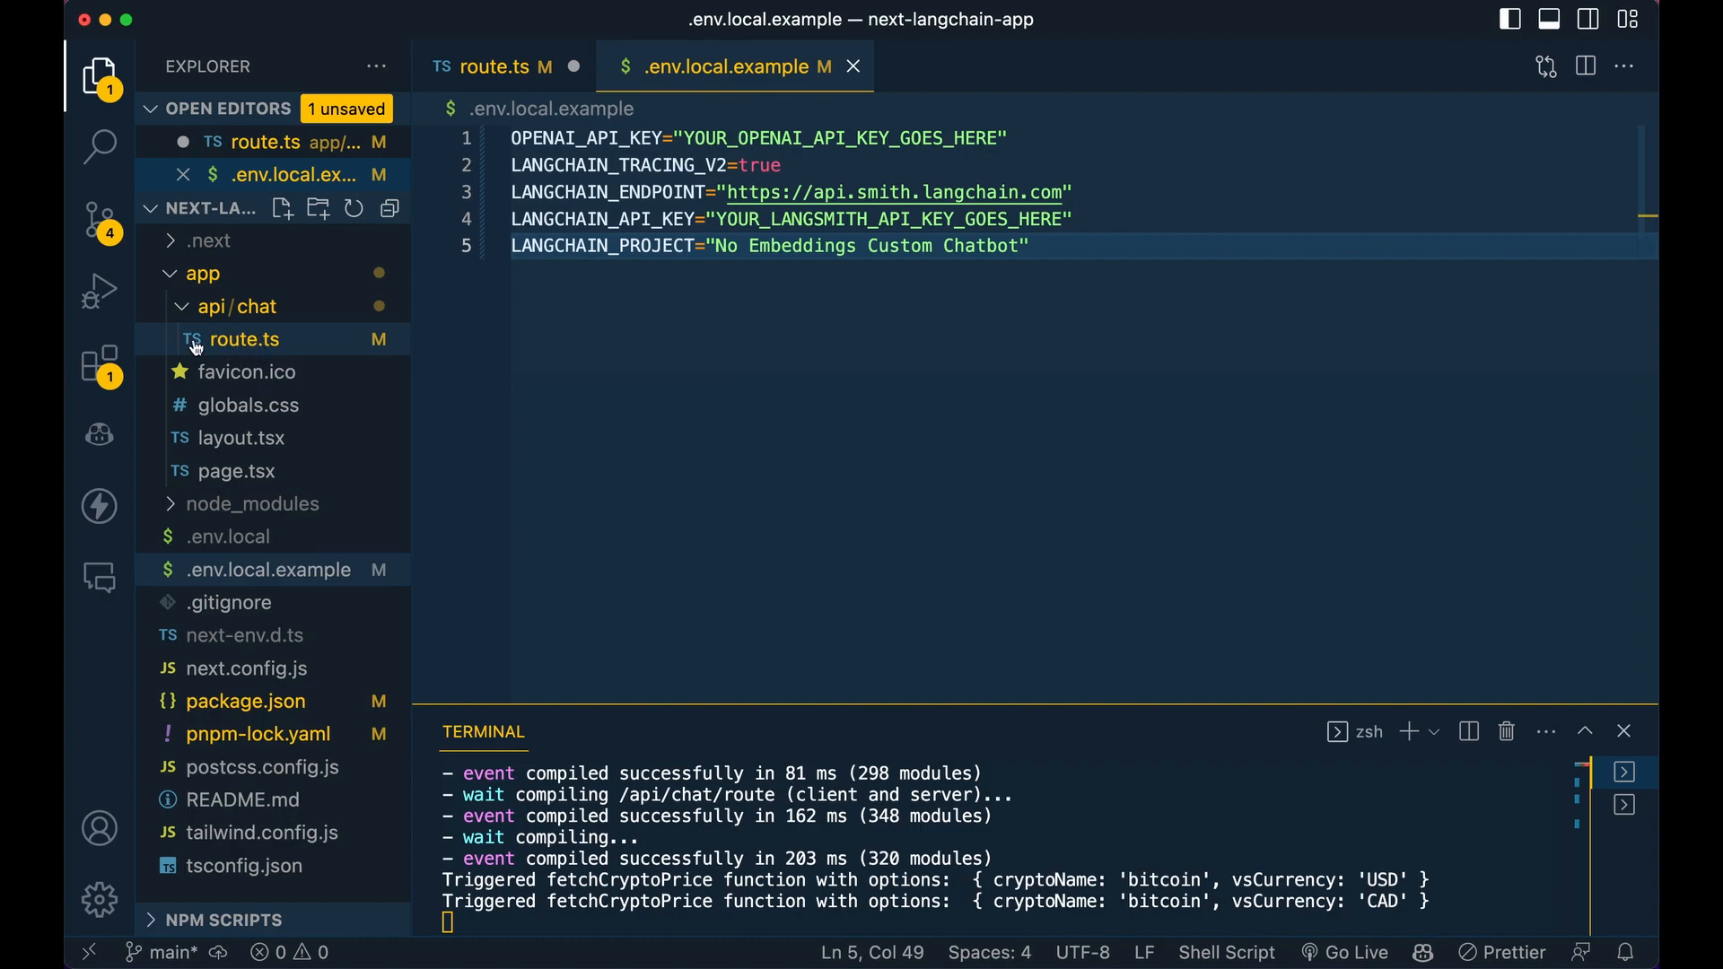
Review page.tsx, then in route.ts space out the setup comments and add the LangChain tools import
{"action": "left_click", "coordinate": [253, 470]}
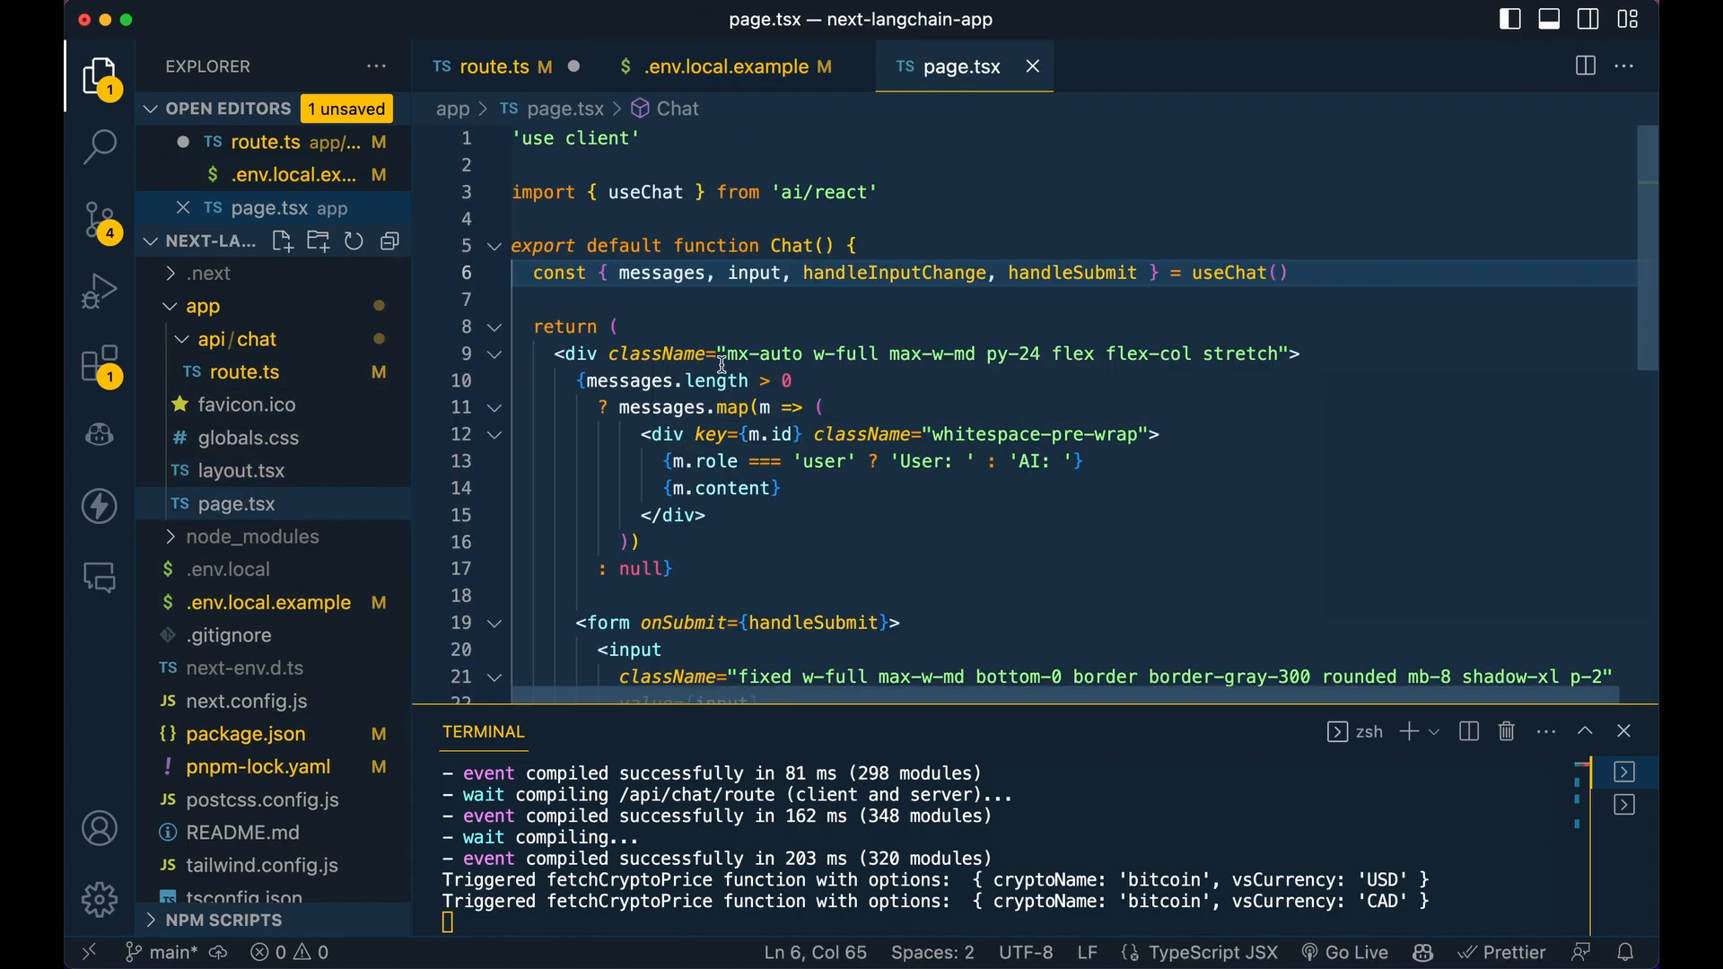
{"action": "mouse_move", "coordinate": [716, 381]}
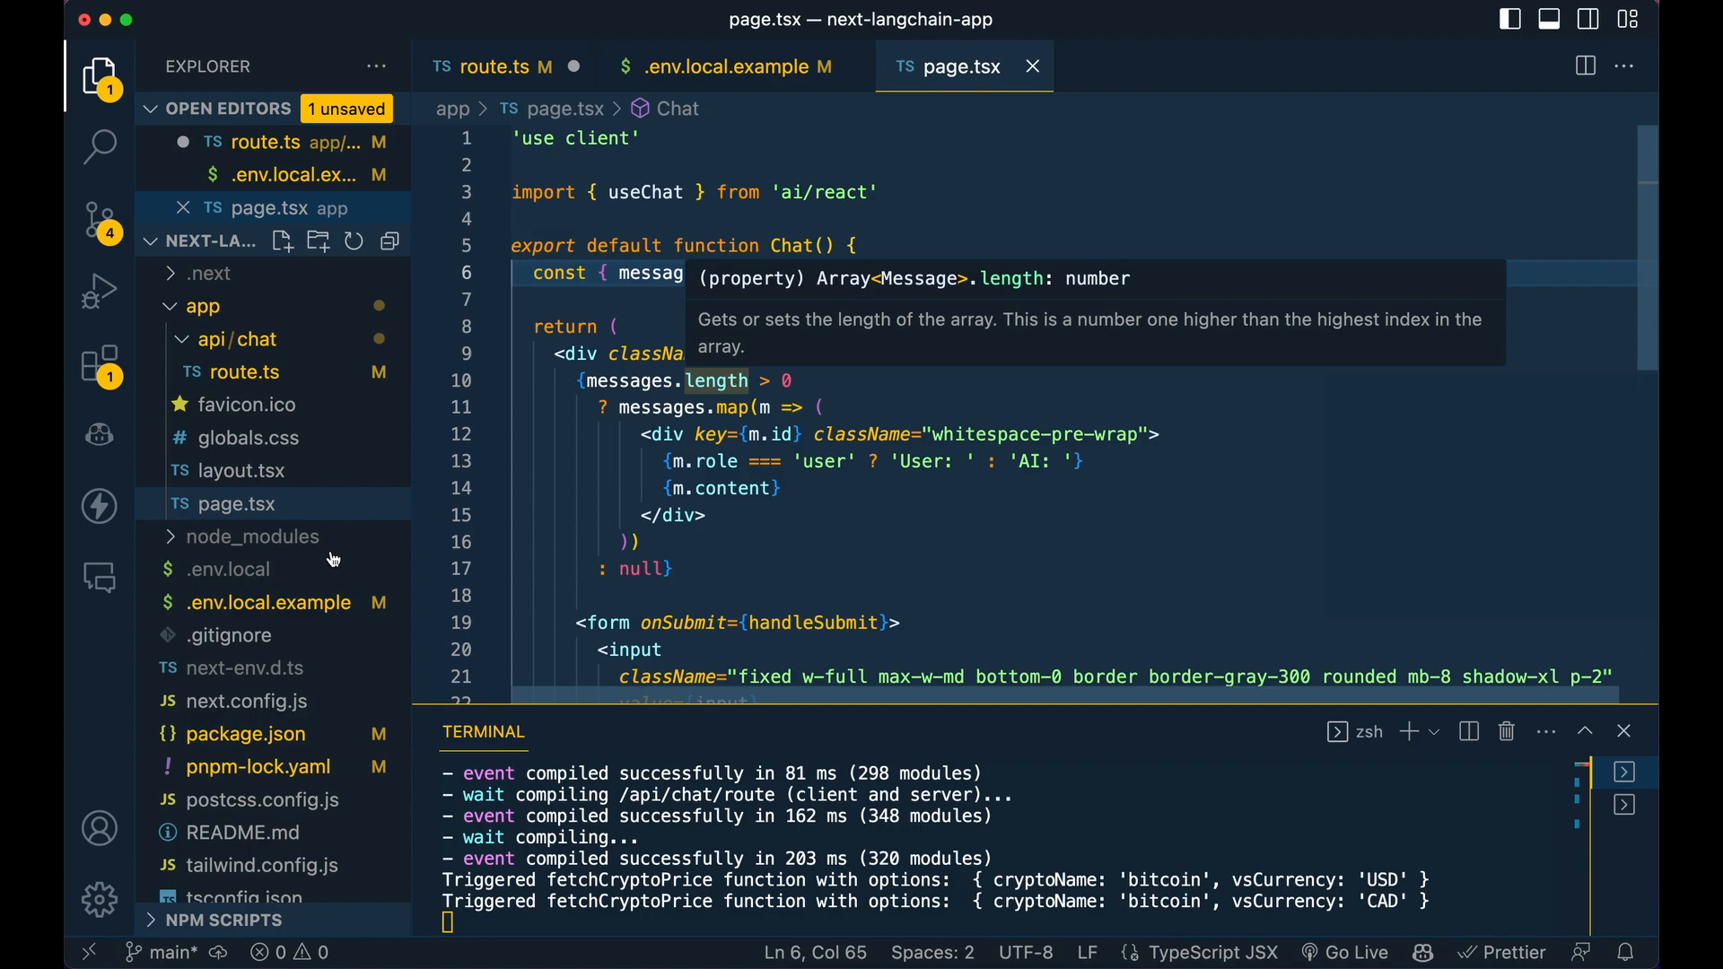
{"action": "left_click", "coordinate": [257, 380]}
{"action": "left_click", "coordinate": [796, 458]}
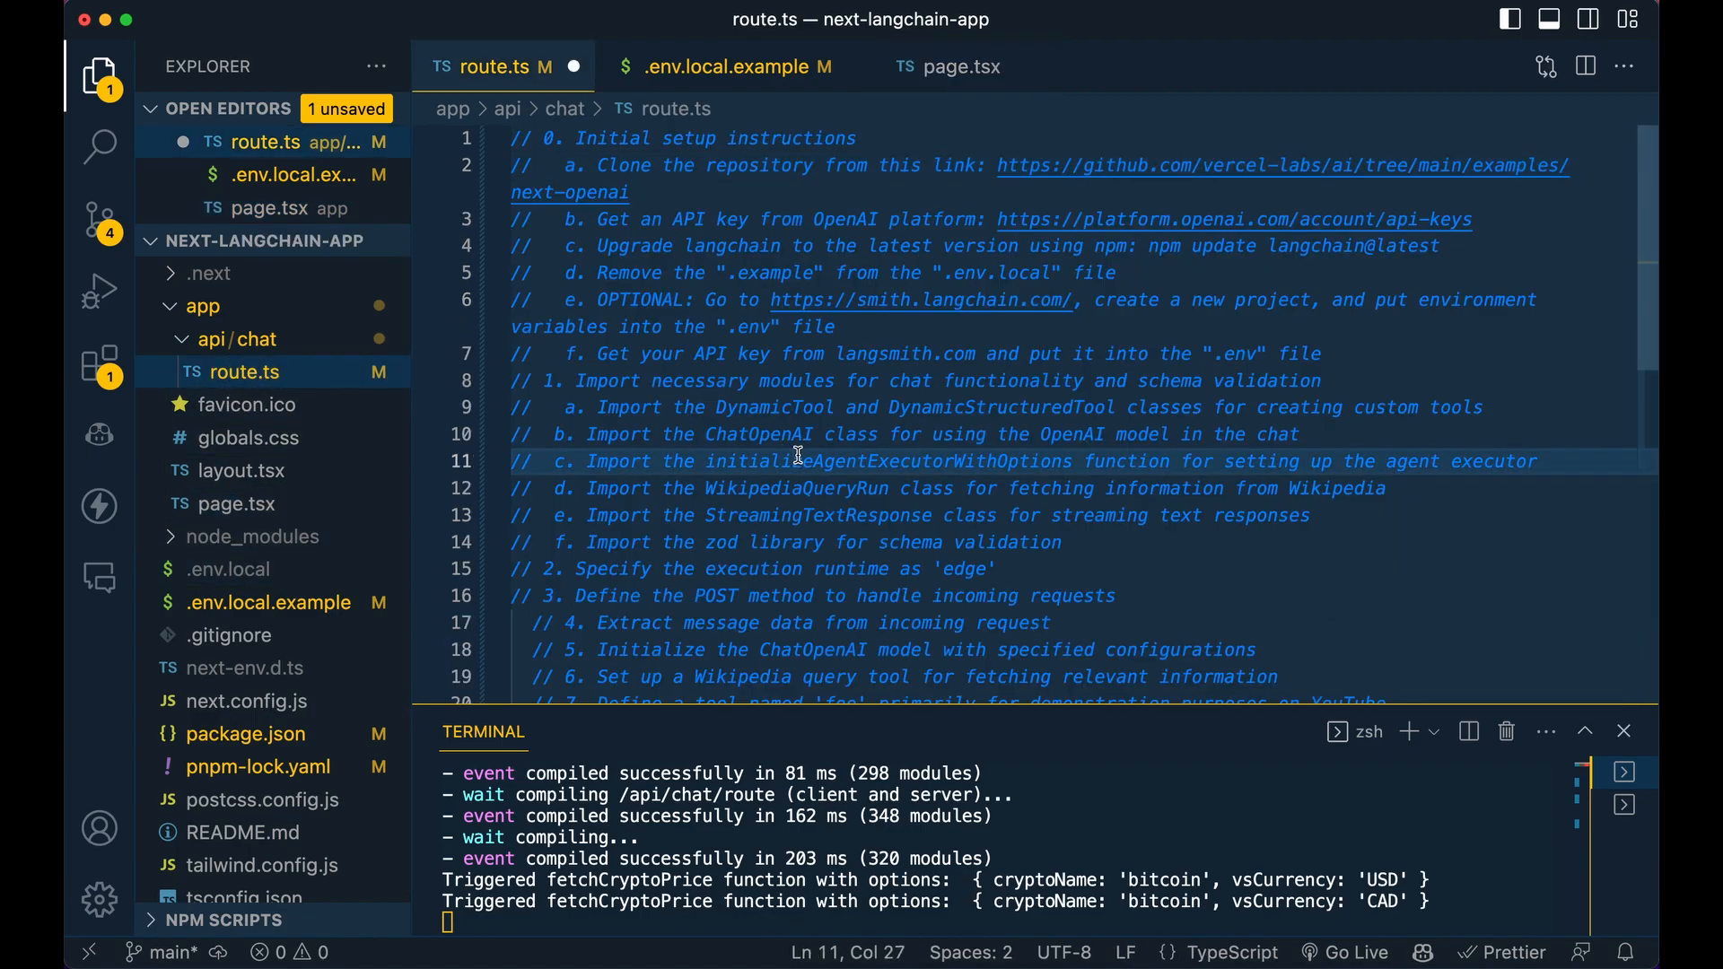
{"action": "key", "text": "ctrl+z"}
{"action": "key", "text": "Return"}
{"action": "key", "text": "Return"}
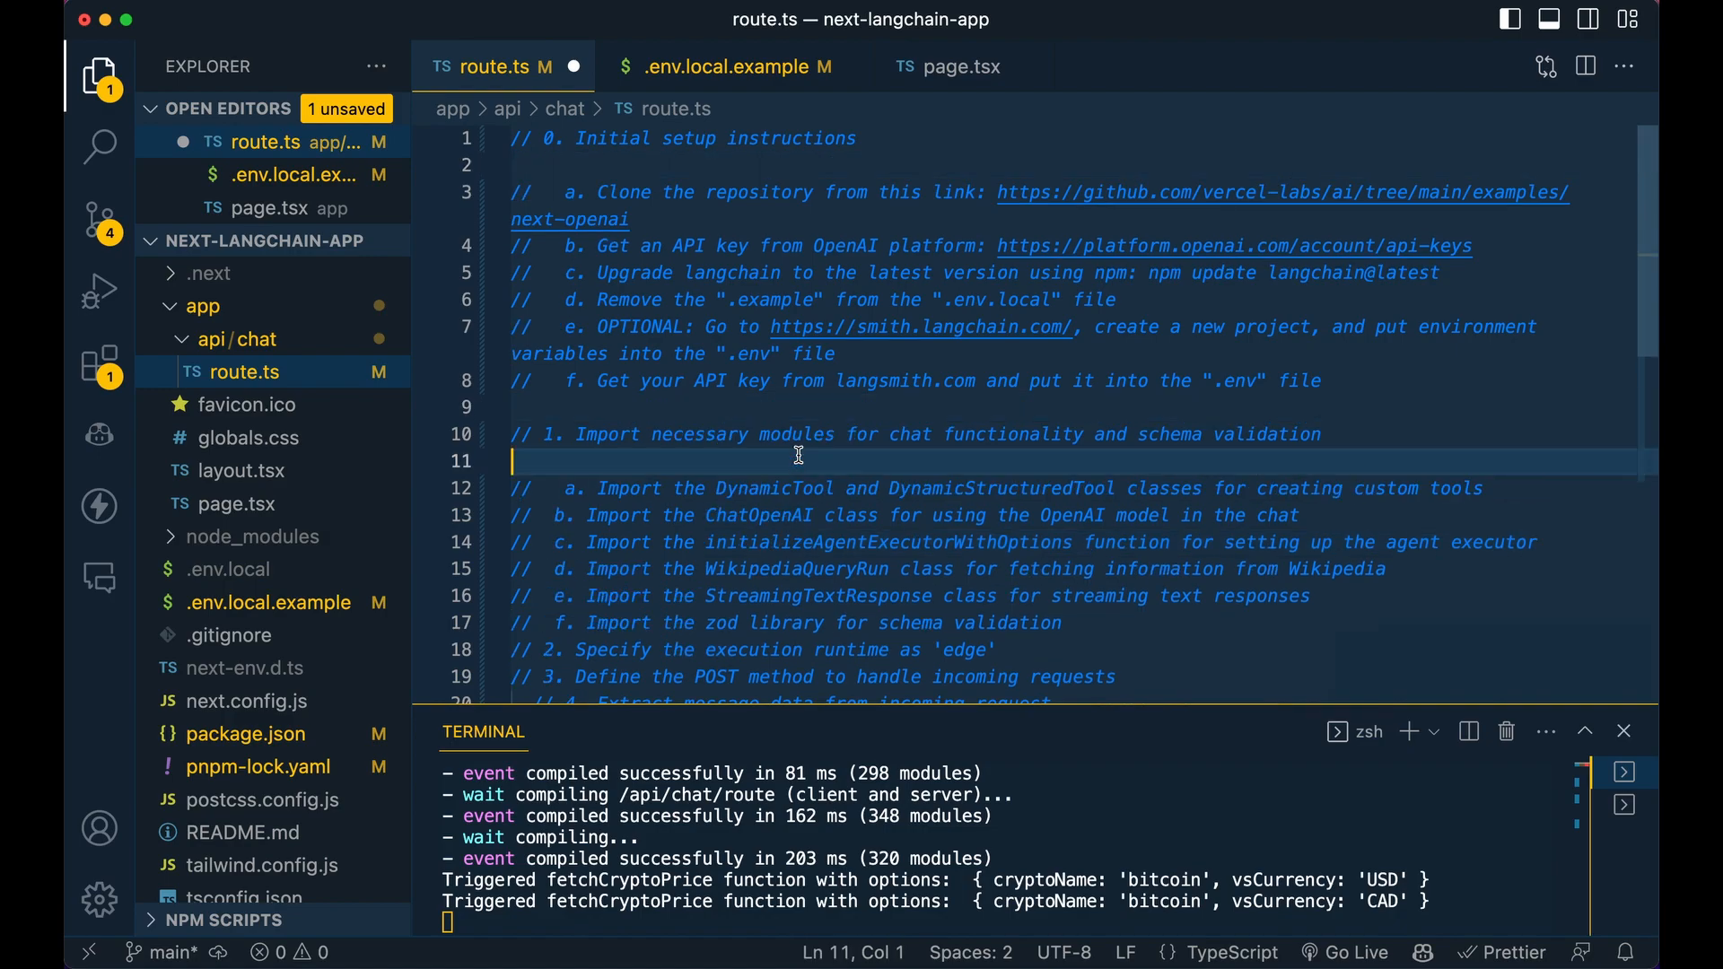
{"action": "key", "text": "Down"}
{"action": "key", "text": "End"}
{"action": "key", "text": "Return"}
{"action": "type", "text": "impo"}
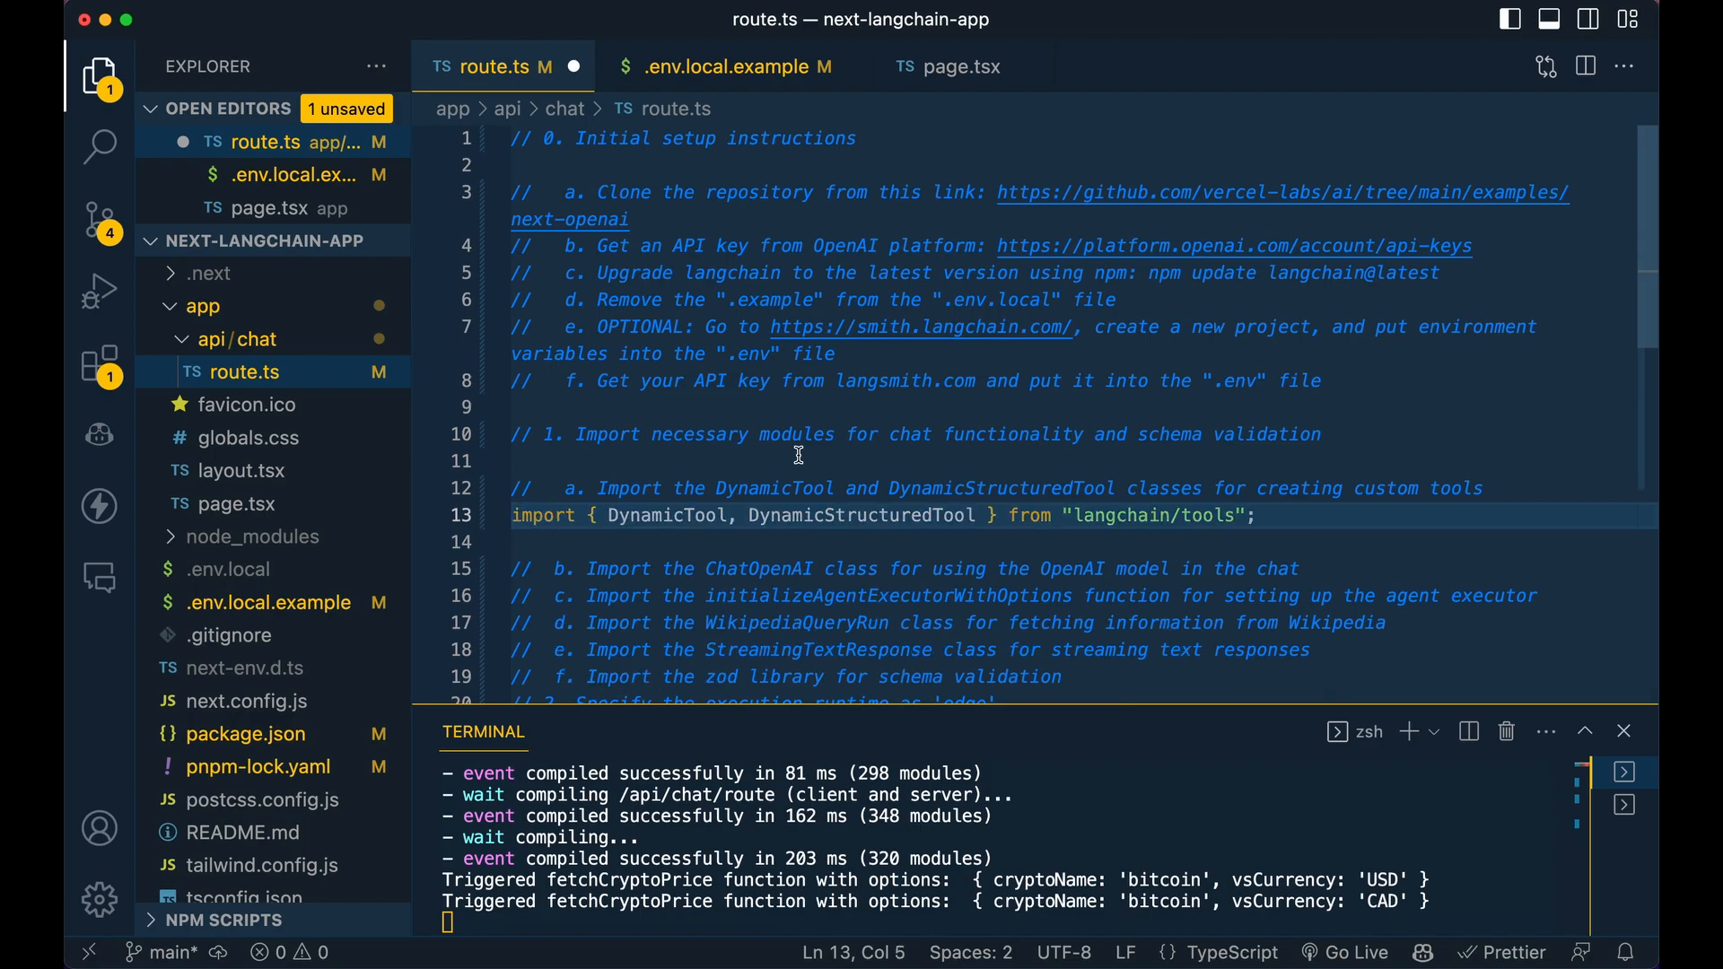
{"action": "scroll", "coordinate": [797, 458], "scroll_direction": "down", "scroll_amount": 1}
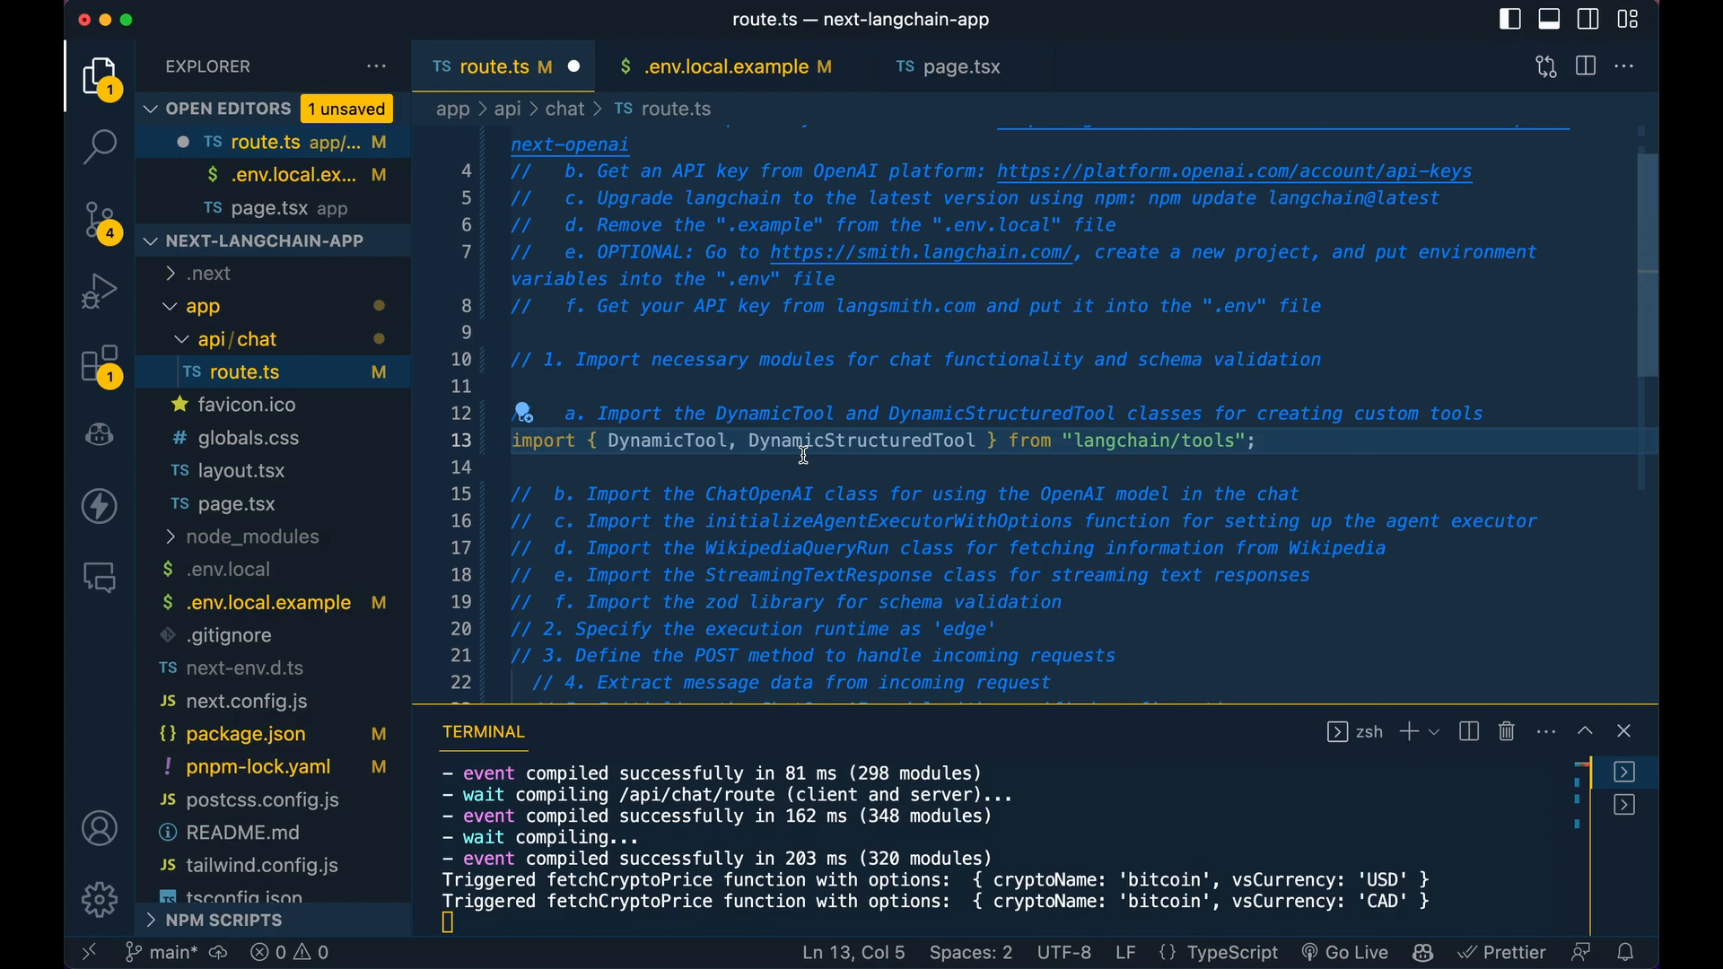
Add the ChatOpenAI, agent executor and Wikipedia imports under their comments
{"action": "left_click", "coordinate": [800, 464]}
{"action": "key", "text": "ctrl+v"}
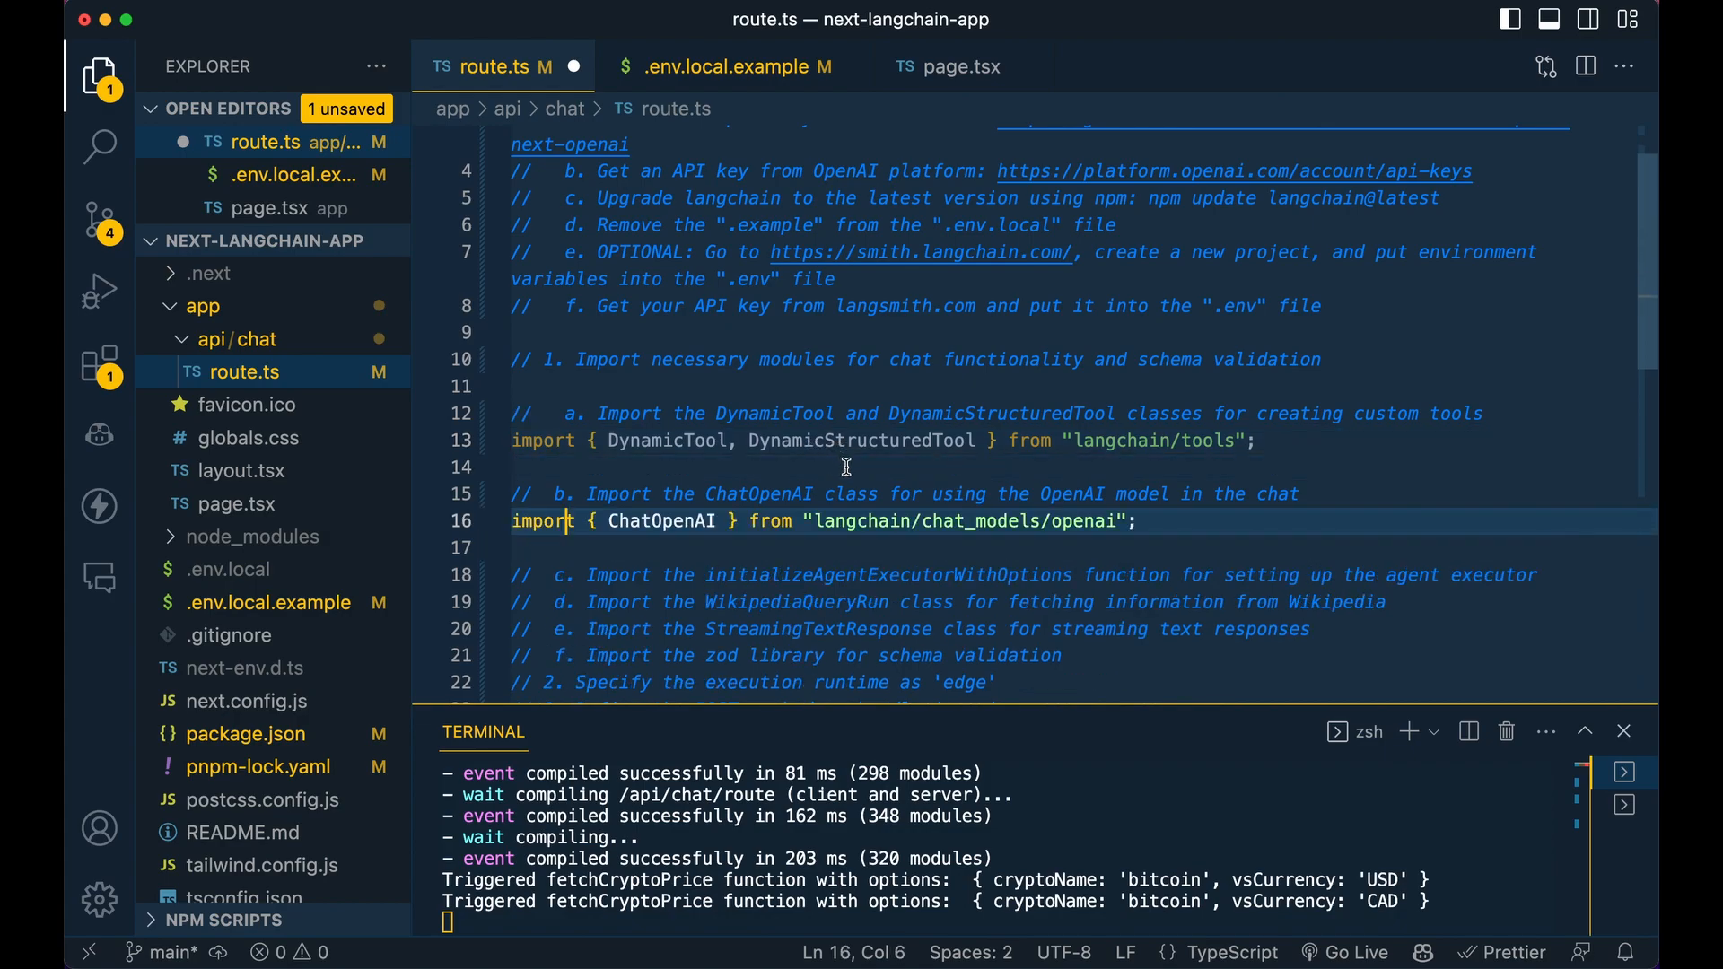
{"action": "left_click", "coordinate": [893, 579]}
{"action": "type", "text": "import { initializeAgentExecutorWithOptions } from \"langchain/agents\";"}
{"action": "scroll", "coordinate": [893, 601], "scroll_direction": "down", "scroll_amount": 3}
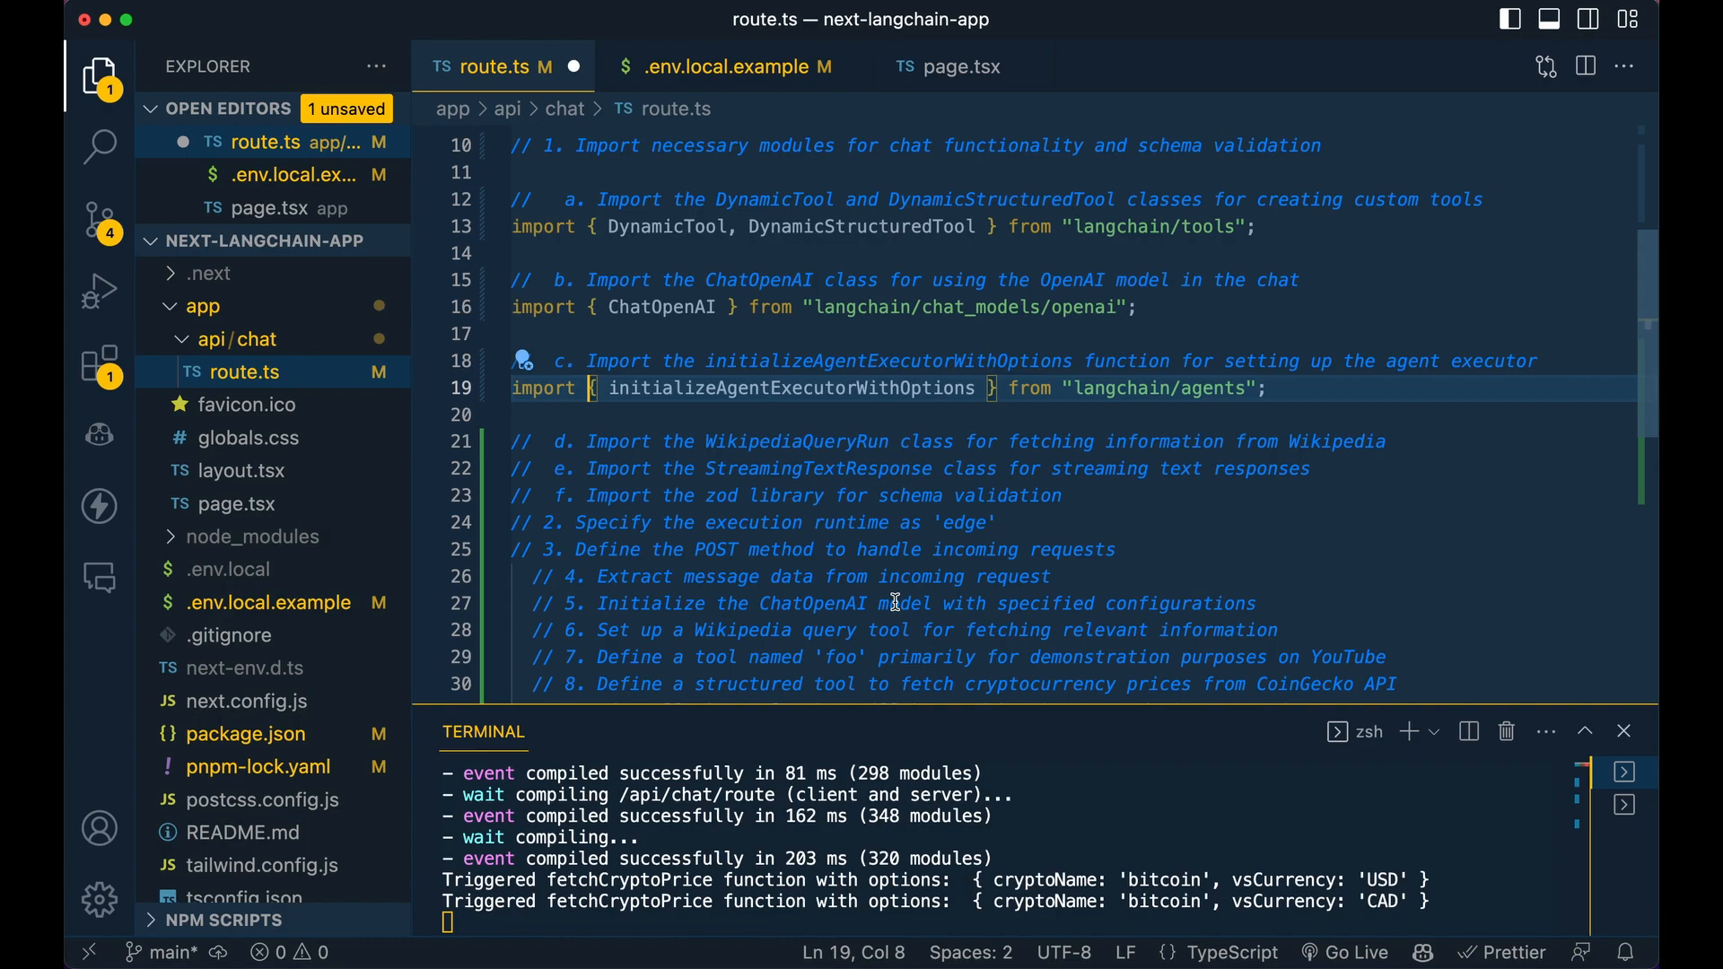
{"action": "key", "text": "Down"}
{"action": "key", "text": "Down"}
{"action": "key", "text": "End"}
{"action": "key", "text": "Return"}
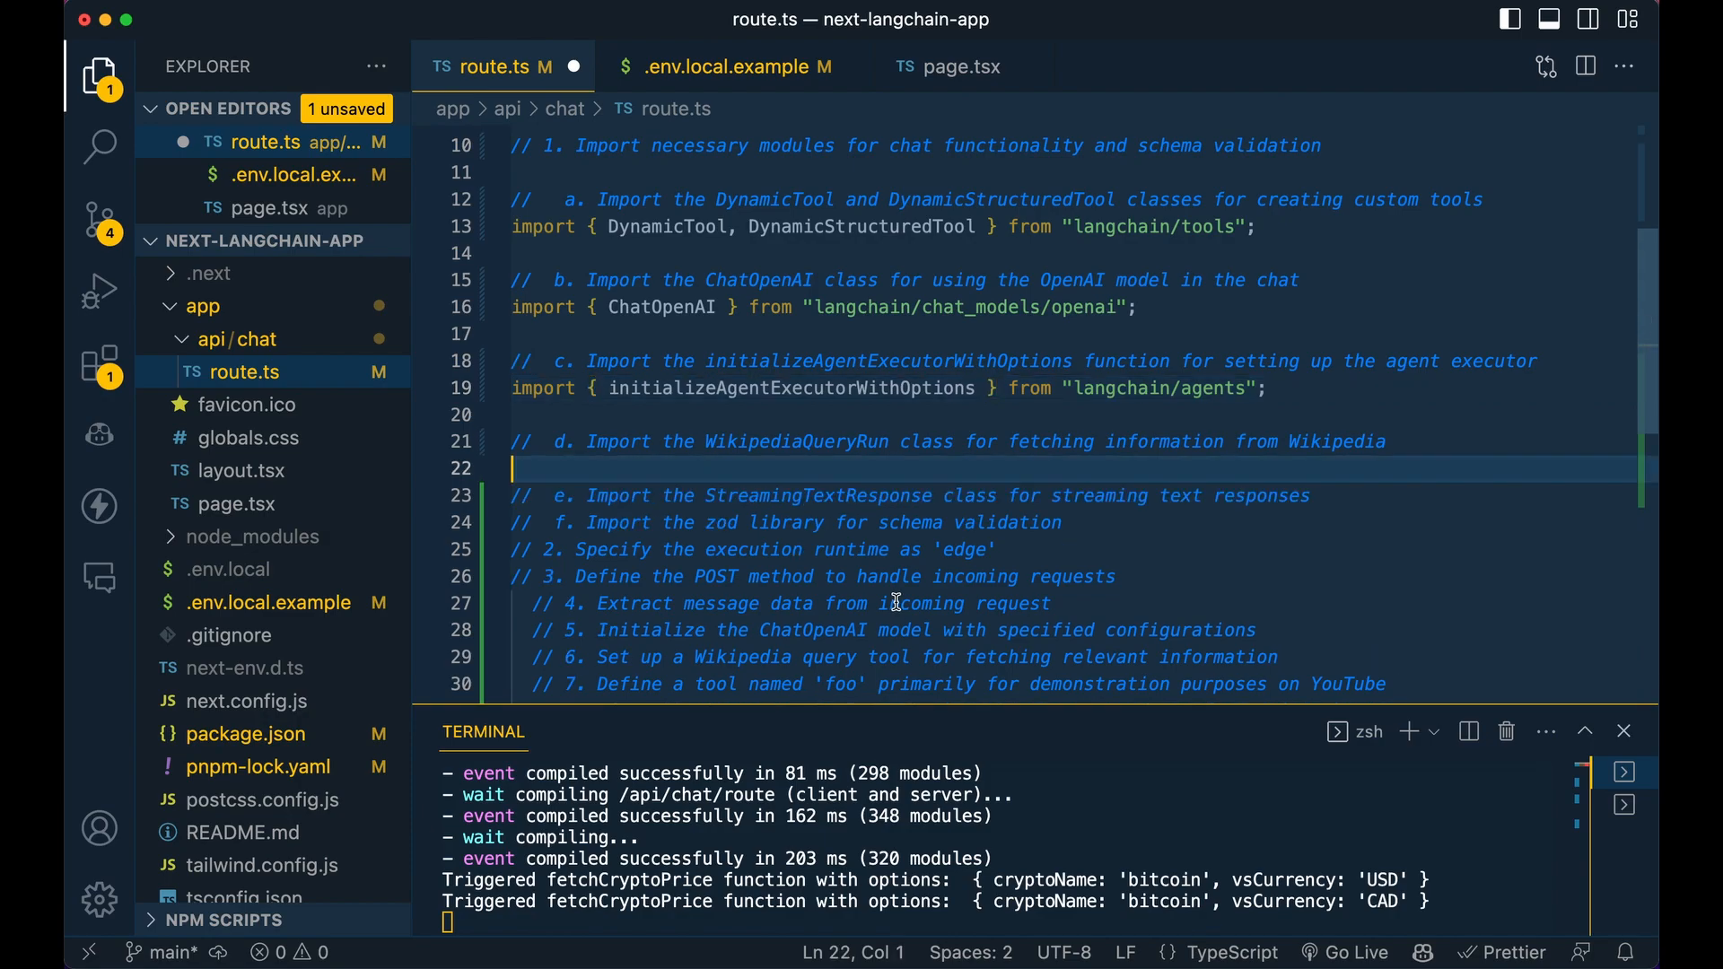
{"action": "type", "text": "import { StreamingTextResponse } from 'ai';"}
{"action": "type", "text": "import { WikipediaQueryRun } from \"langchain/tools\";"}
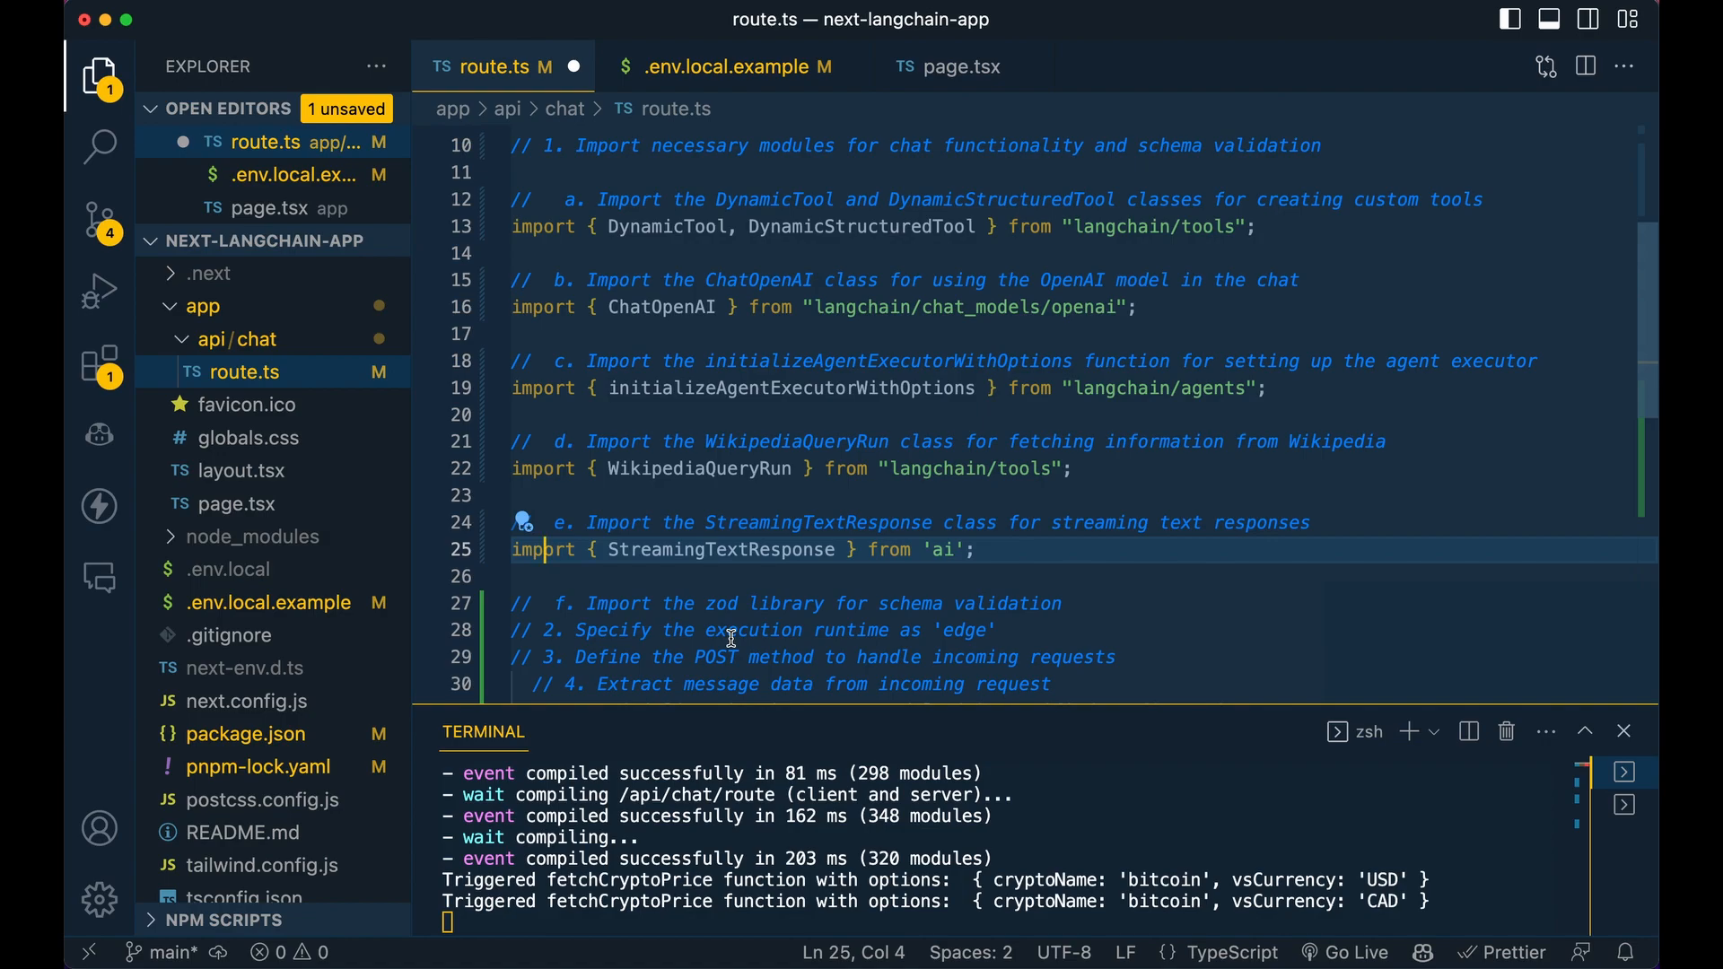
Add the zod import and the line exporting runtime = 'edge'
{"action": "left_click", "coordinate": [883, 608]}
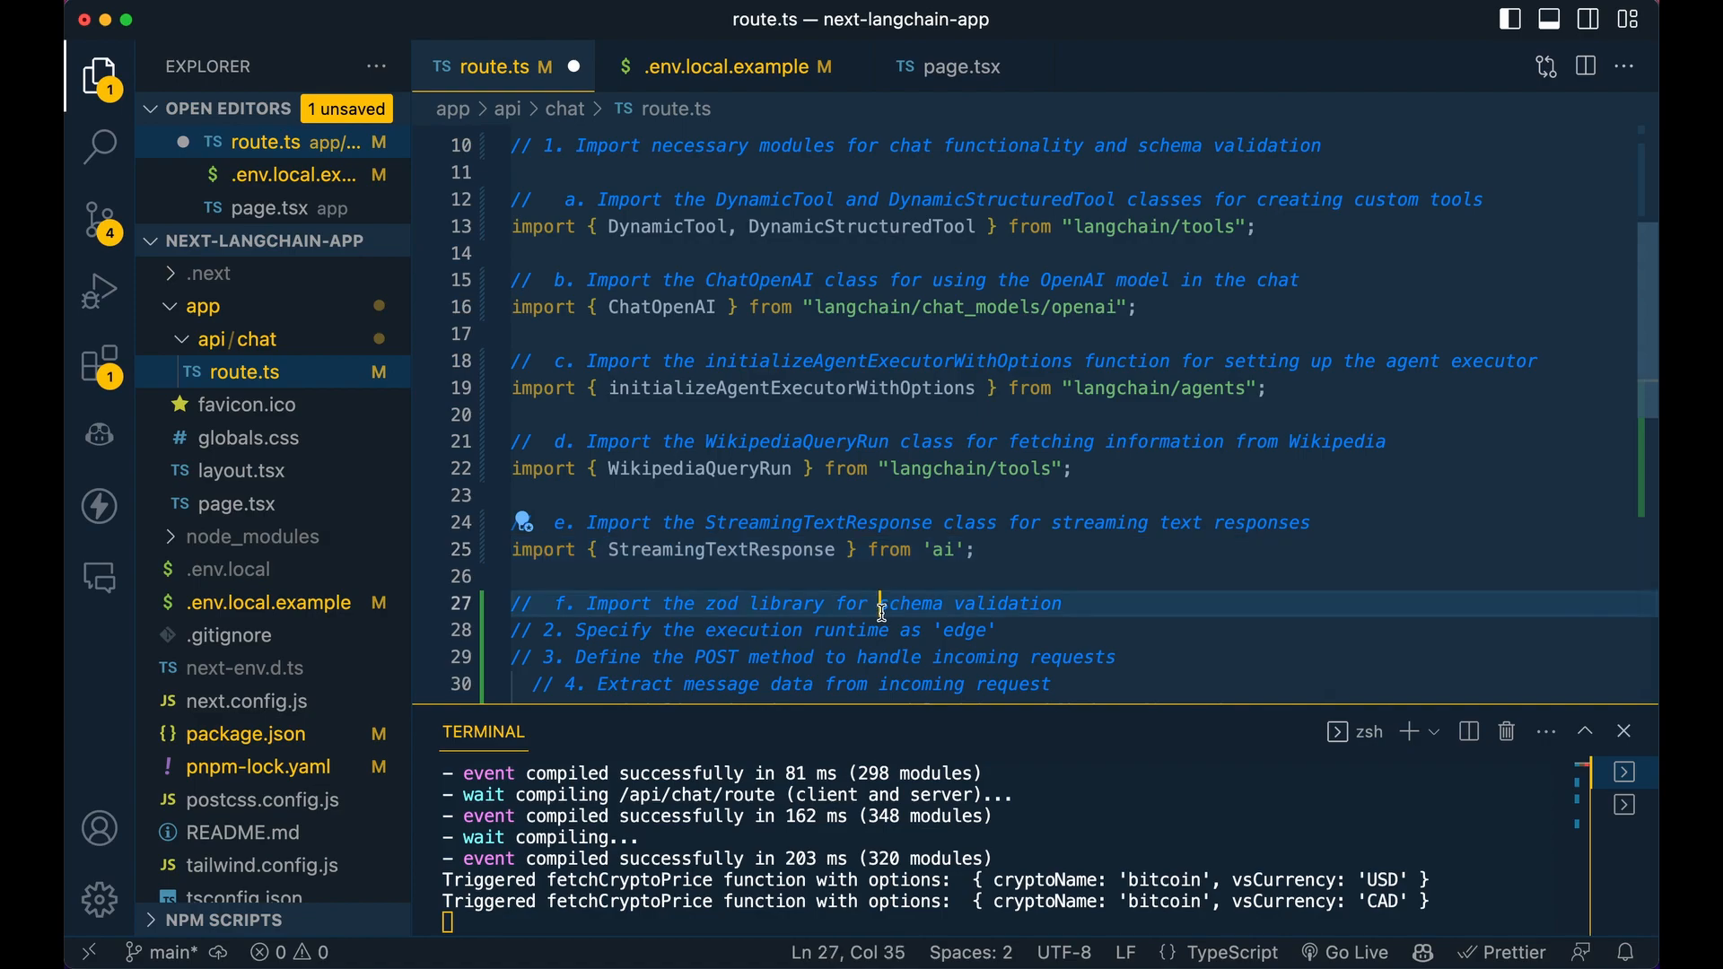
{"action": "key", "text": "Return"}
{"action": "type", "text": "import * as z from 'zod';"}
{"action": "scroll", "coordinate": [882, 612], "scroll_direction": "down", "scroll_amount": 3}
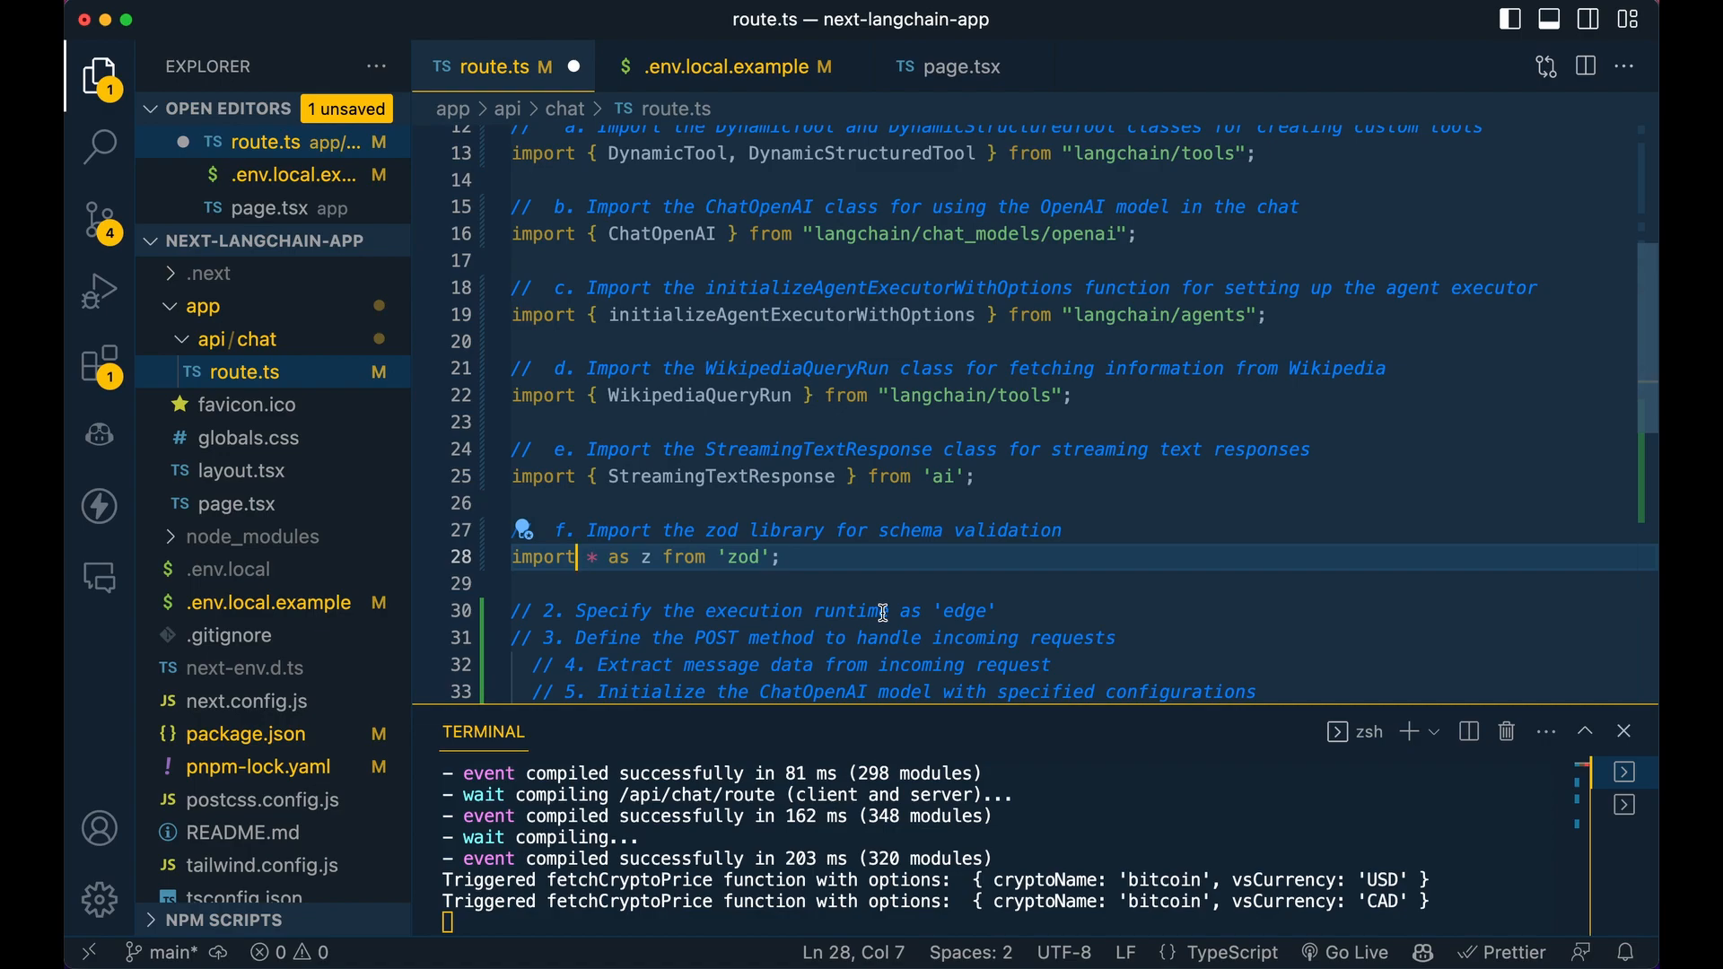
{"action": "left_click", "coordinate": [997, 556]}
{"action": "key", "text": "Down"}
{"action": "key", "text": "Down"}
{"action": "key", "text": "Return"}
{"action": "type", "text": "expo"}
{"action": "scroll", "coordinate": [997, 556], "scroll_direction": "down", "scroll_amount": 2}
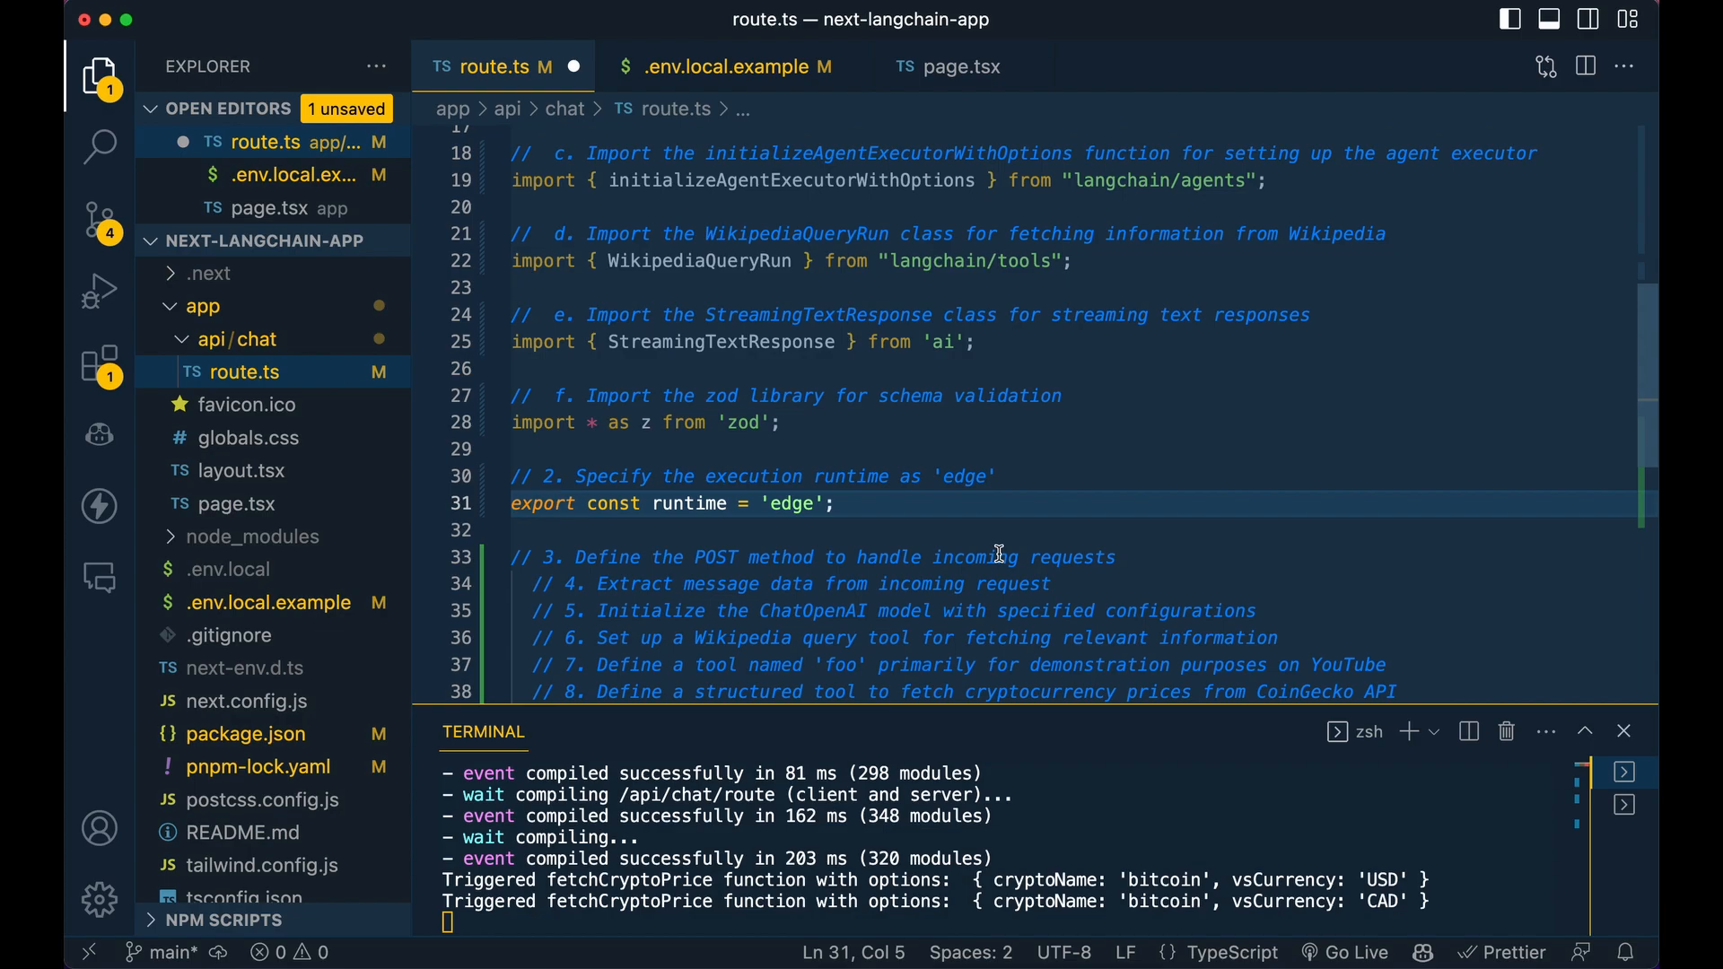
Write the exported async POST handler reading messages from req.json(), and save
{"action": "type", "text": "export async function POST(req: Request, res: Response) {"}
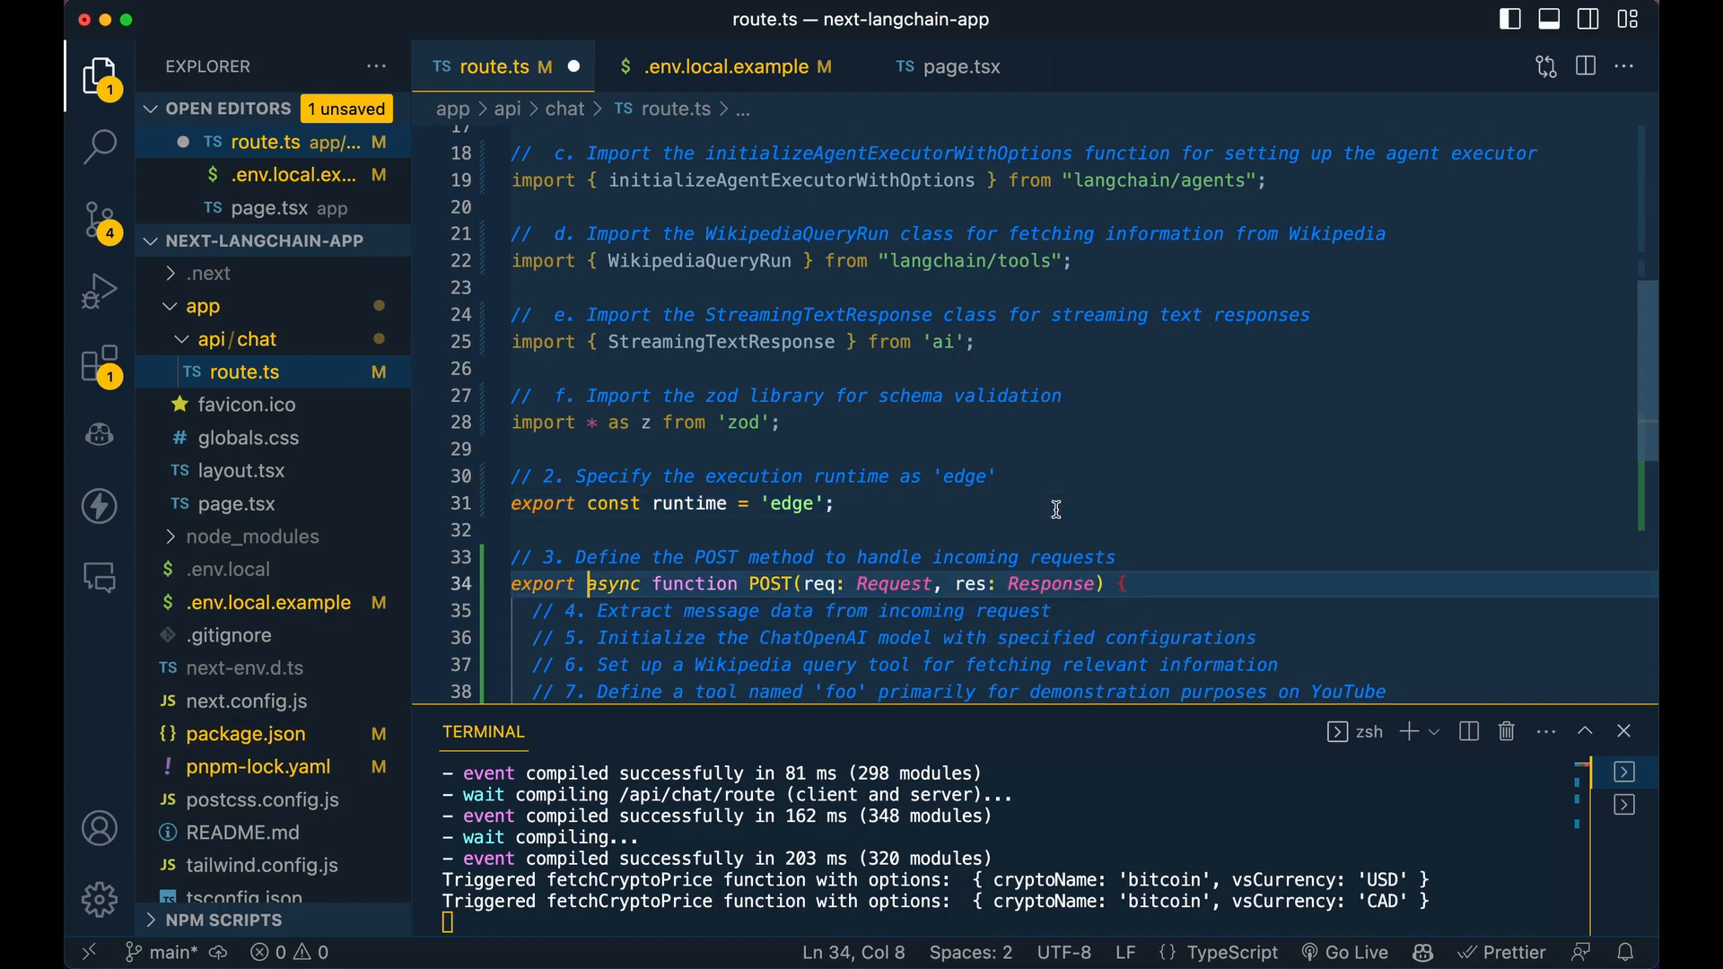
{"action": "key", "text": "super+Down"}
{"action": "type", "text": "}"}
{"action": "key", "text": "super+s"}
{"action": "type", "text": "const { messages } = await req.json();"}
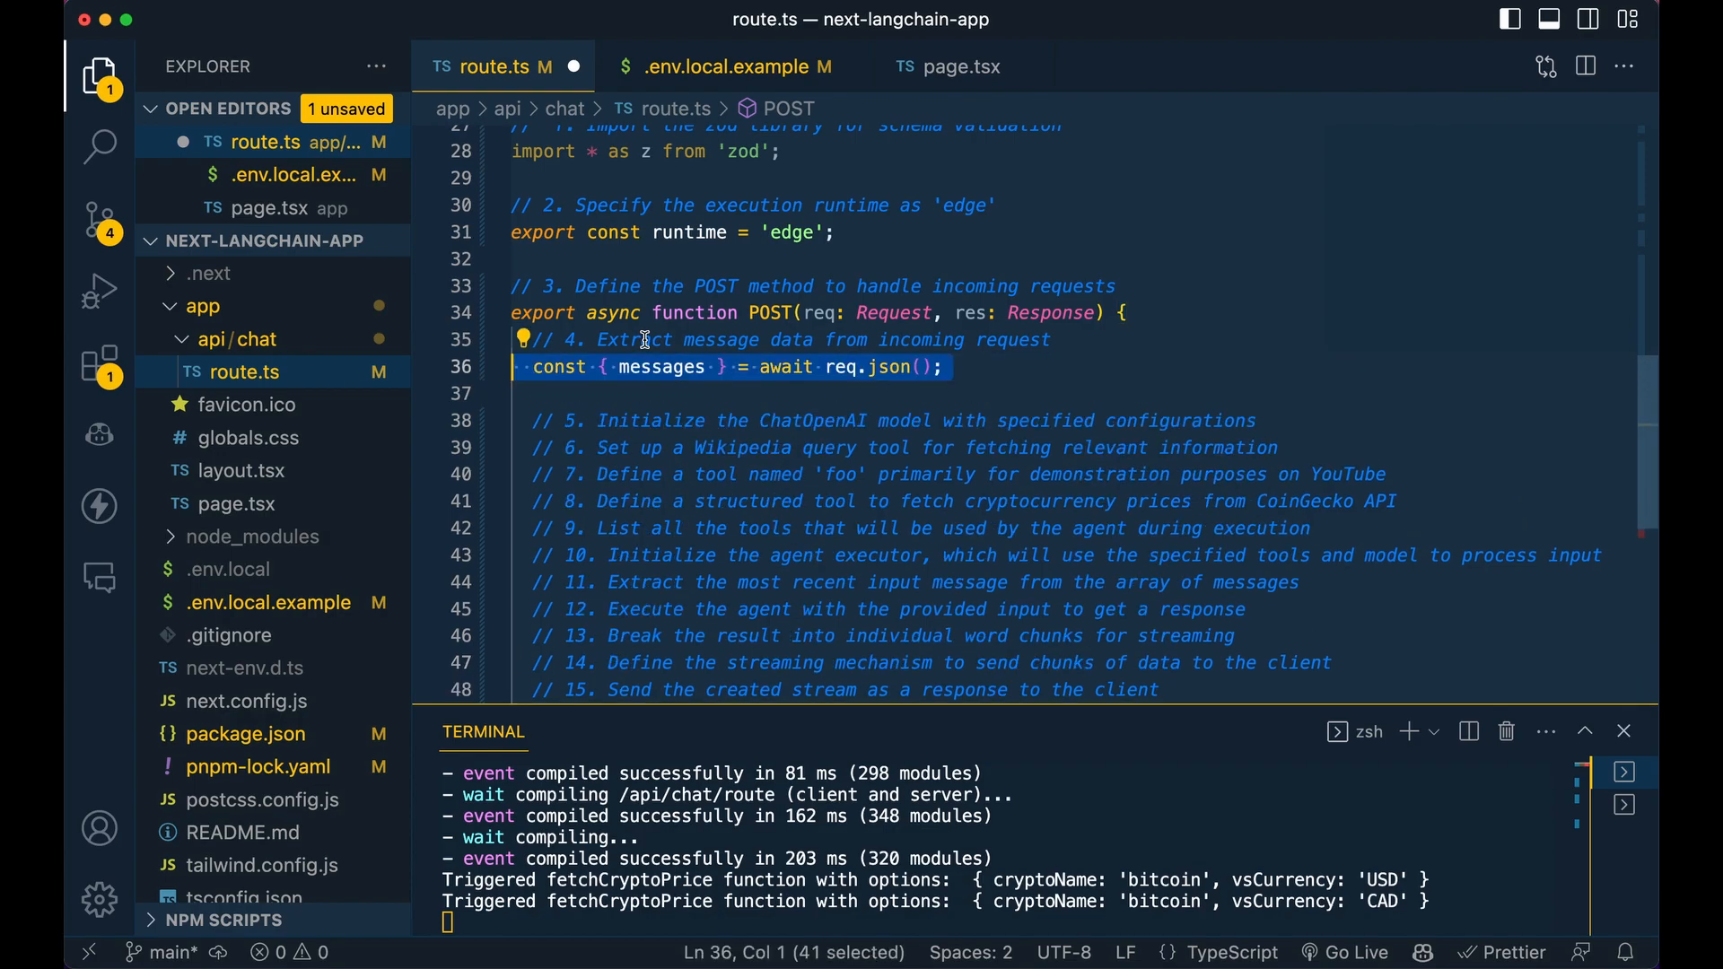
Paste the streaming ChatOpenAI model at temperature 0 under the model comment
{"action": "left_click", "coordinate": [890, 395]}
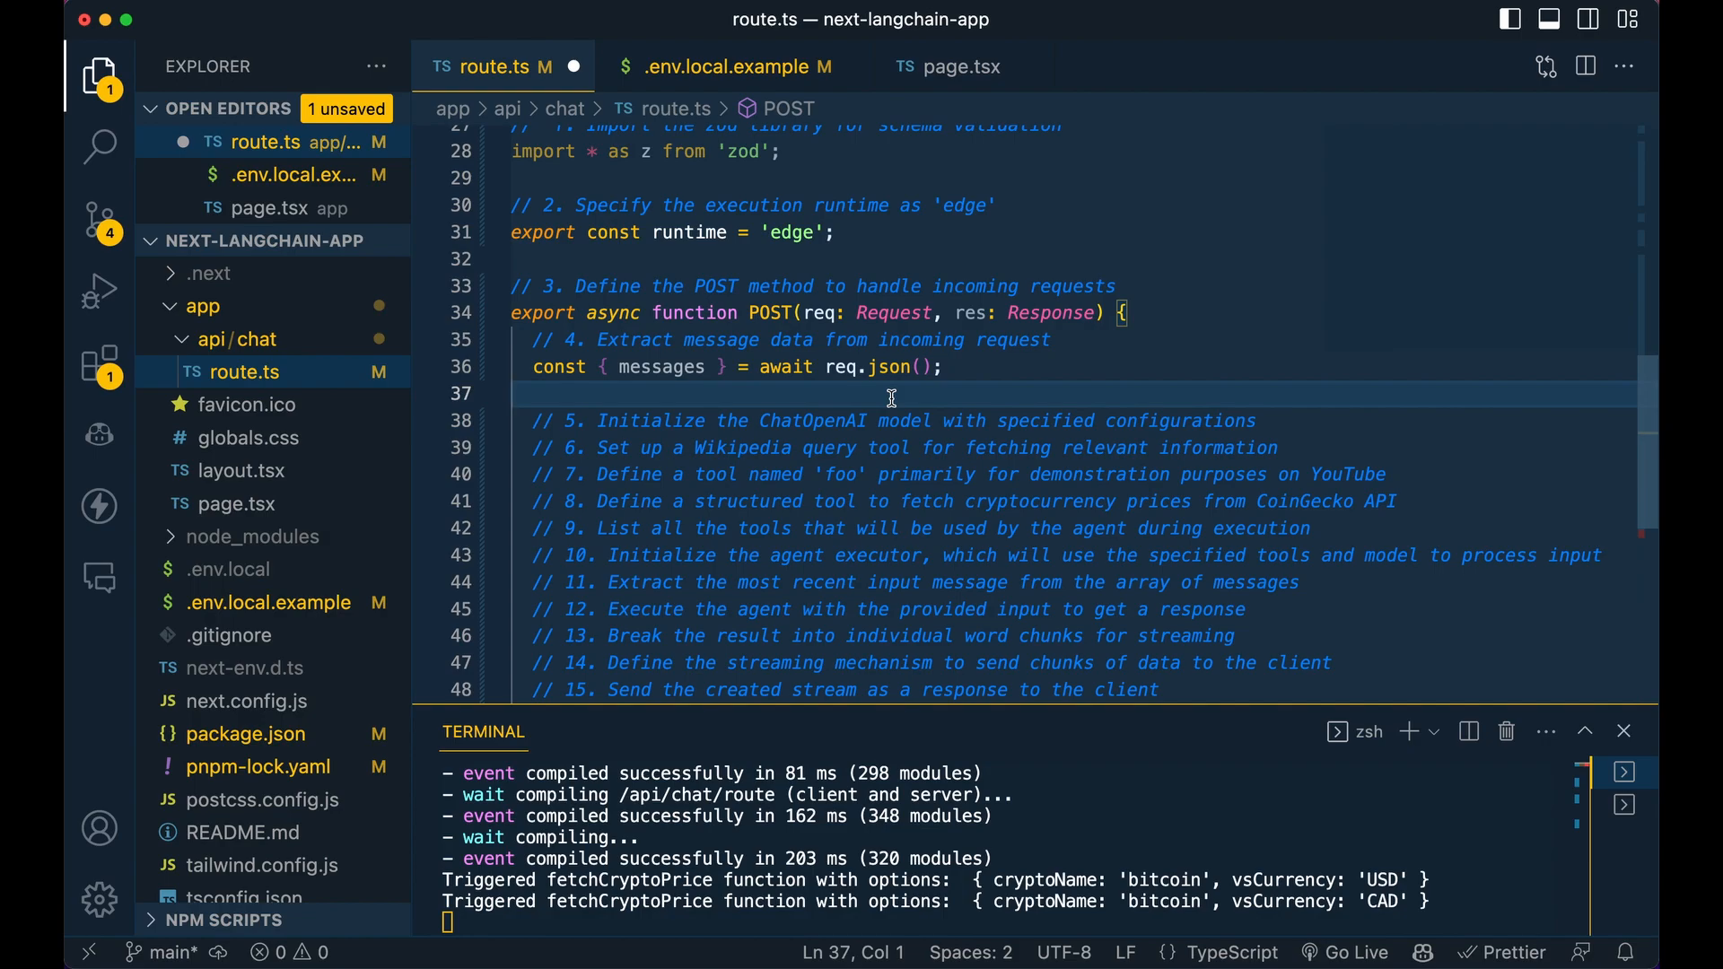
{"action": "key", "text": "Down"}
{"action": "key", "text": "End"}
{"action": "key", "text": "Return"}
{"action": "type", "text": "const model = new ChatOpenAI({ temperature: 0, streaming: true });"}
{"action": "key", "text": "shift+Up"}
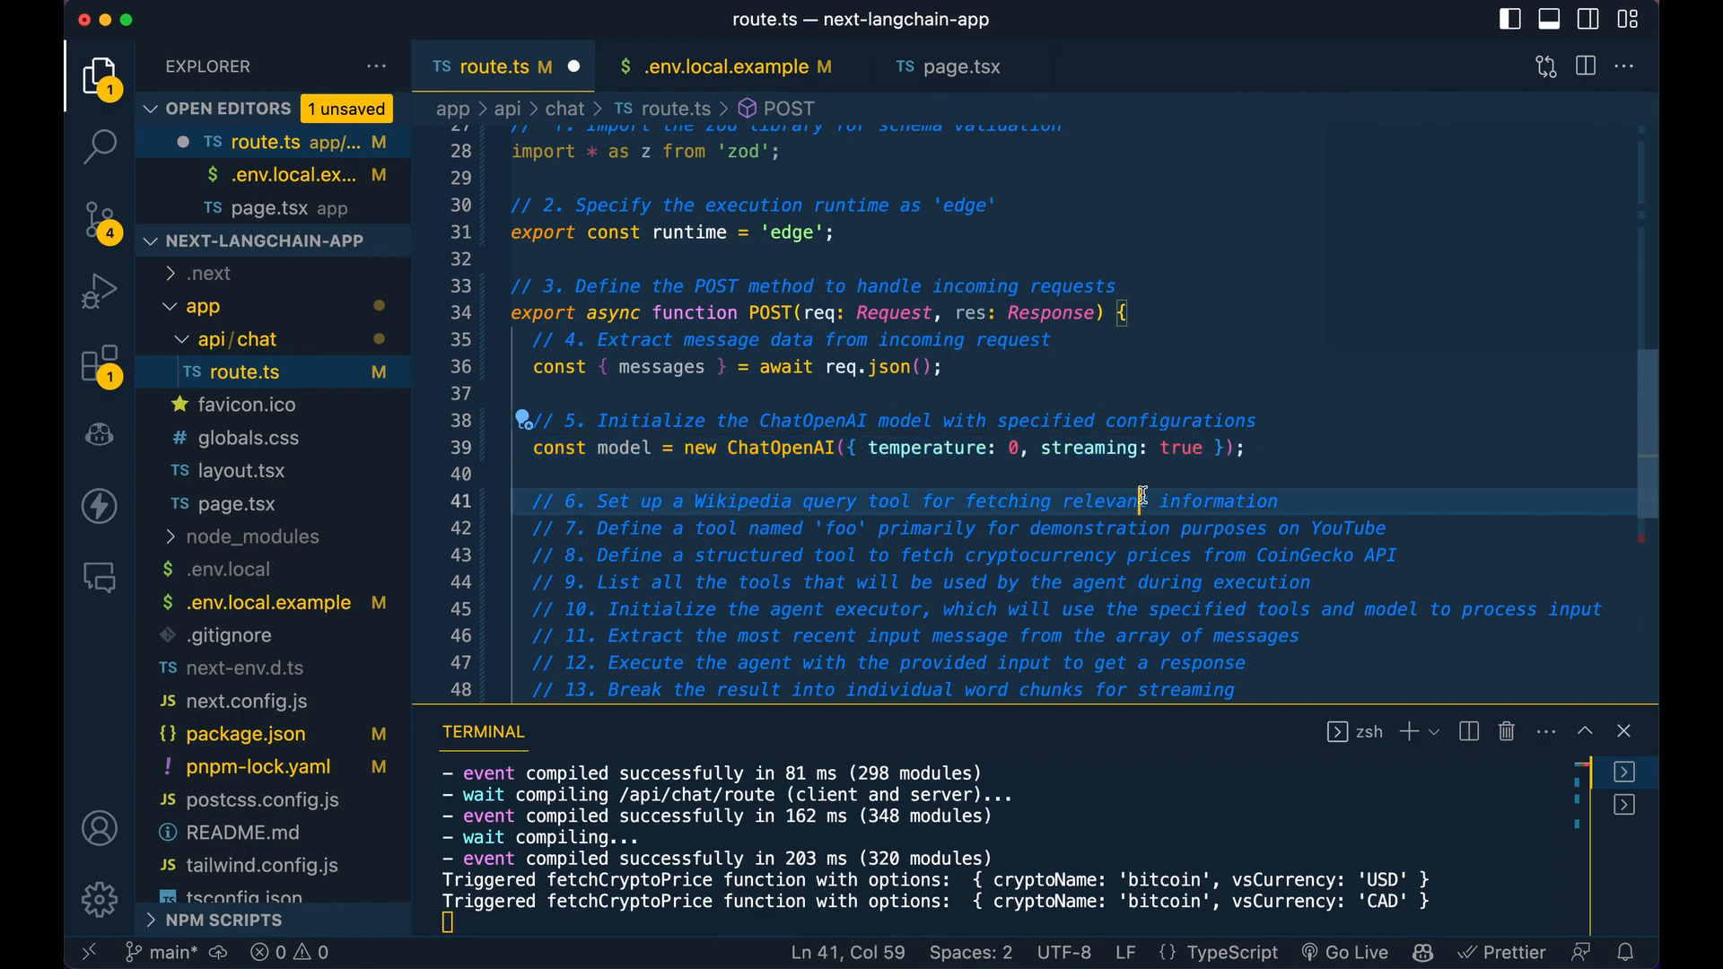
{"action": "scroll", "coordinate": [1012, 508], "scroll_direction": "down", "scroll_amount": 1}
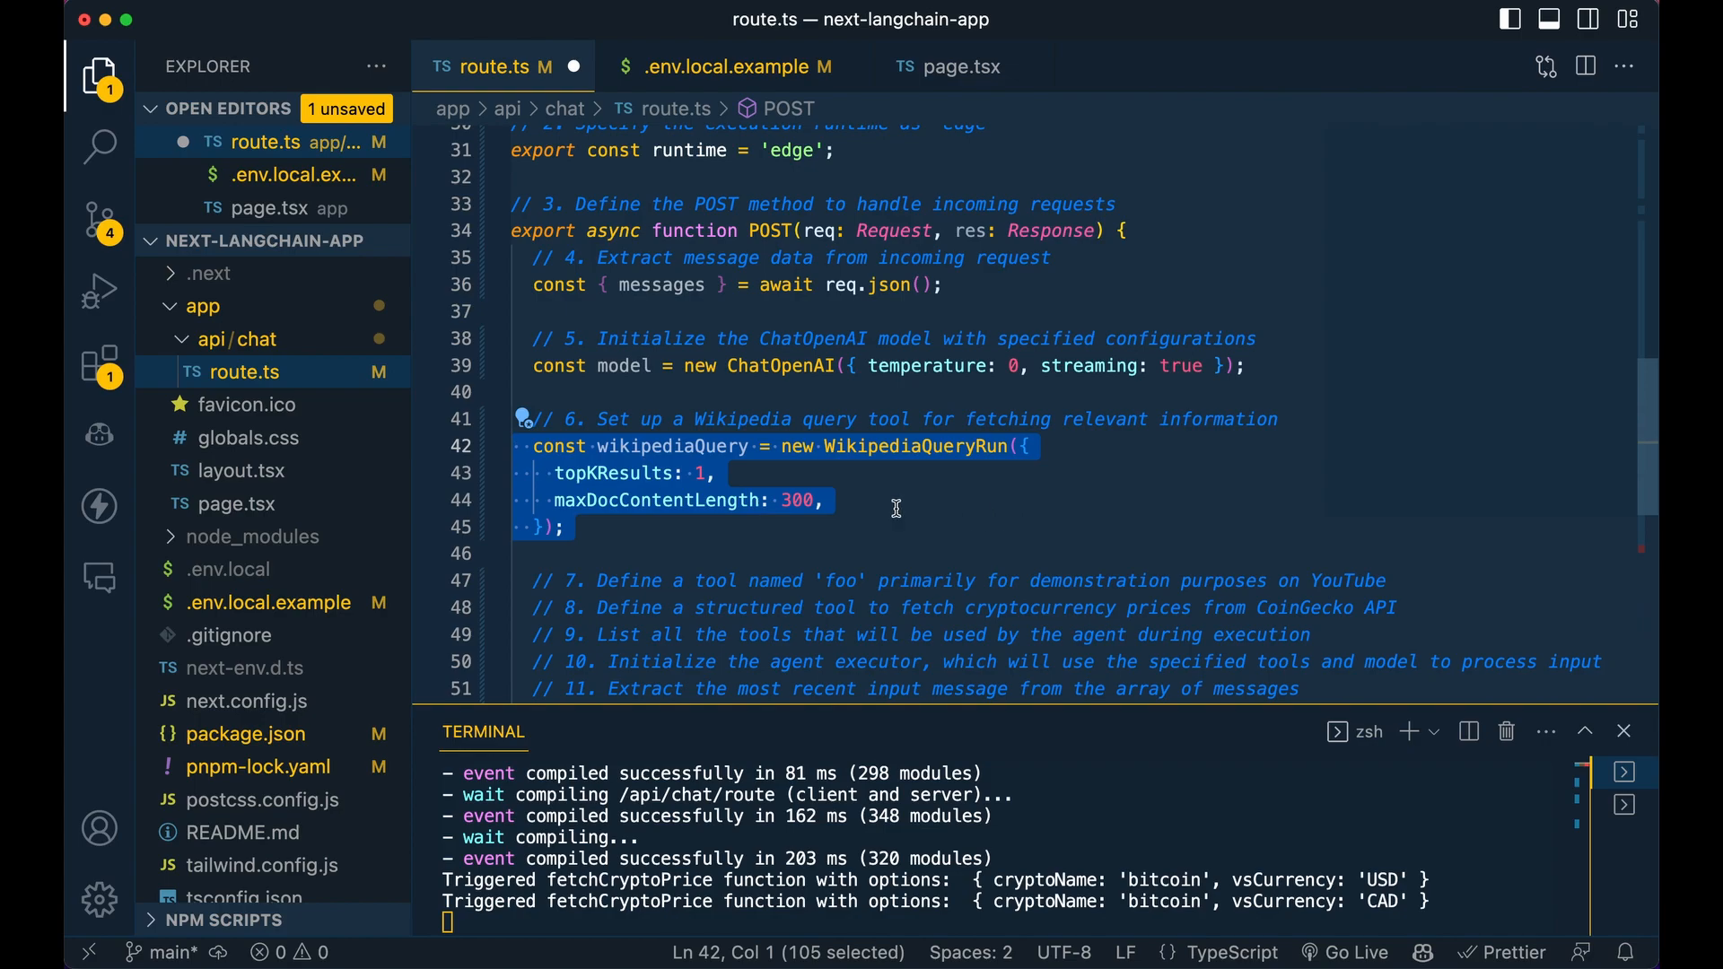
Paste the 'foo' DynamicTool returning 'foo is a demo for YouTube', then switch to the browser
{"action": "left_click", "coordinate": [750, 475]}
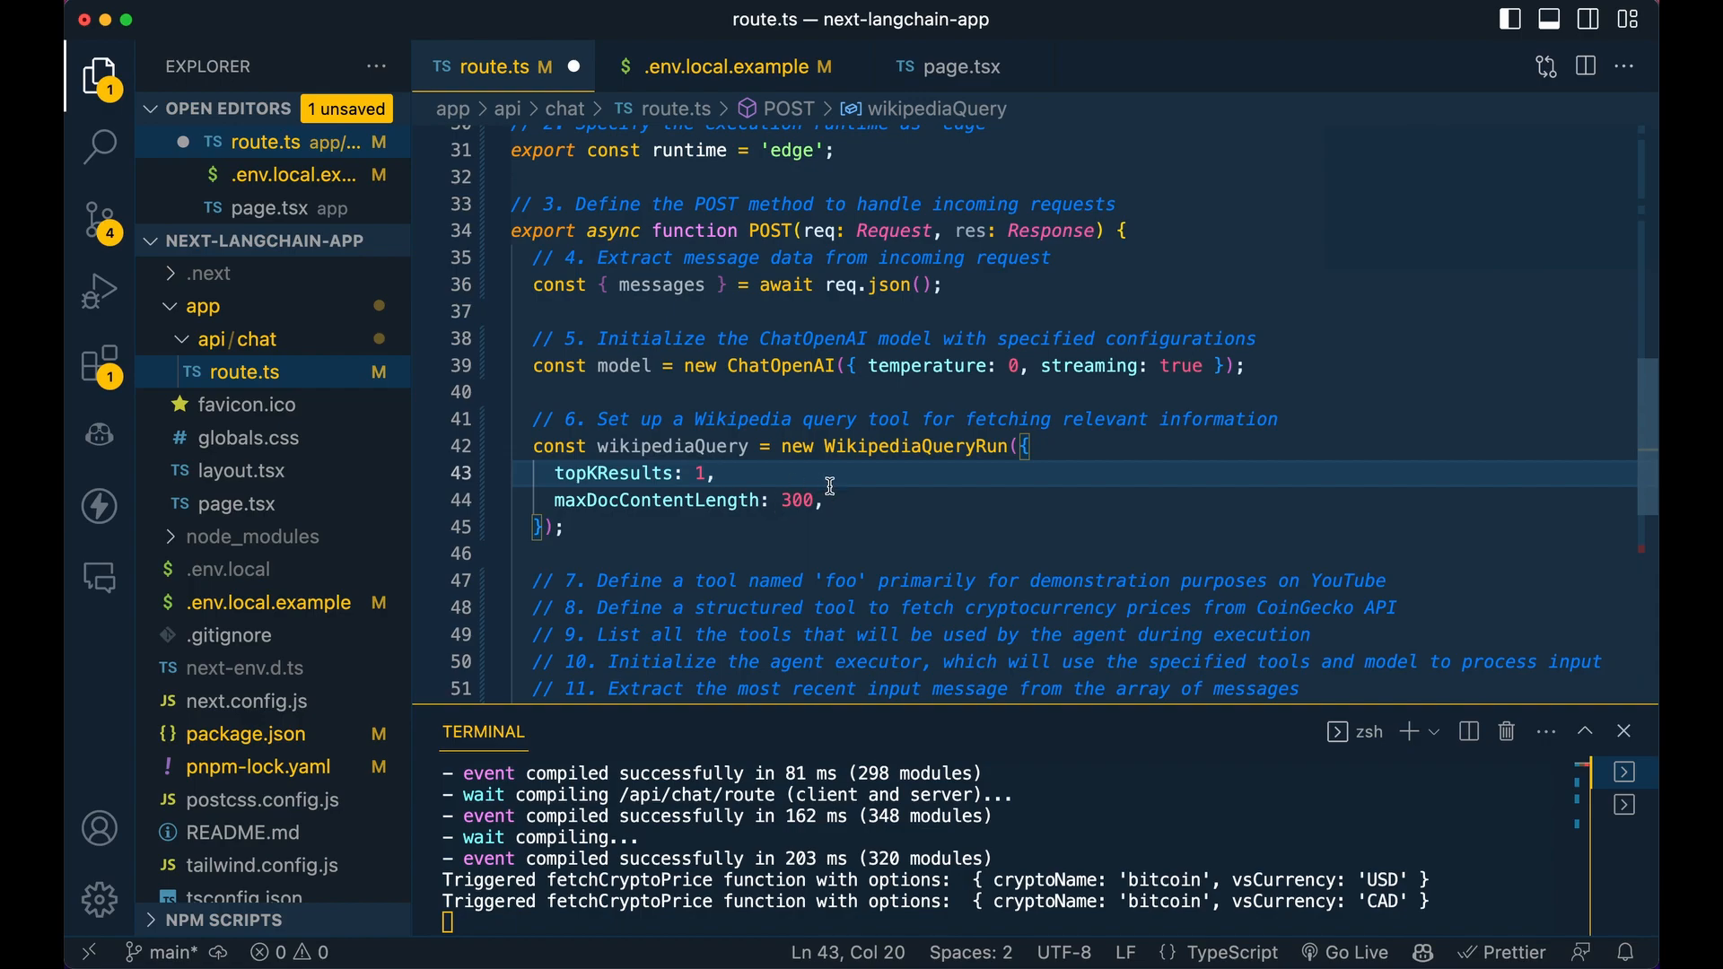
{"action": "left_click", "coordinate": [862, 580]}
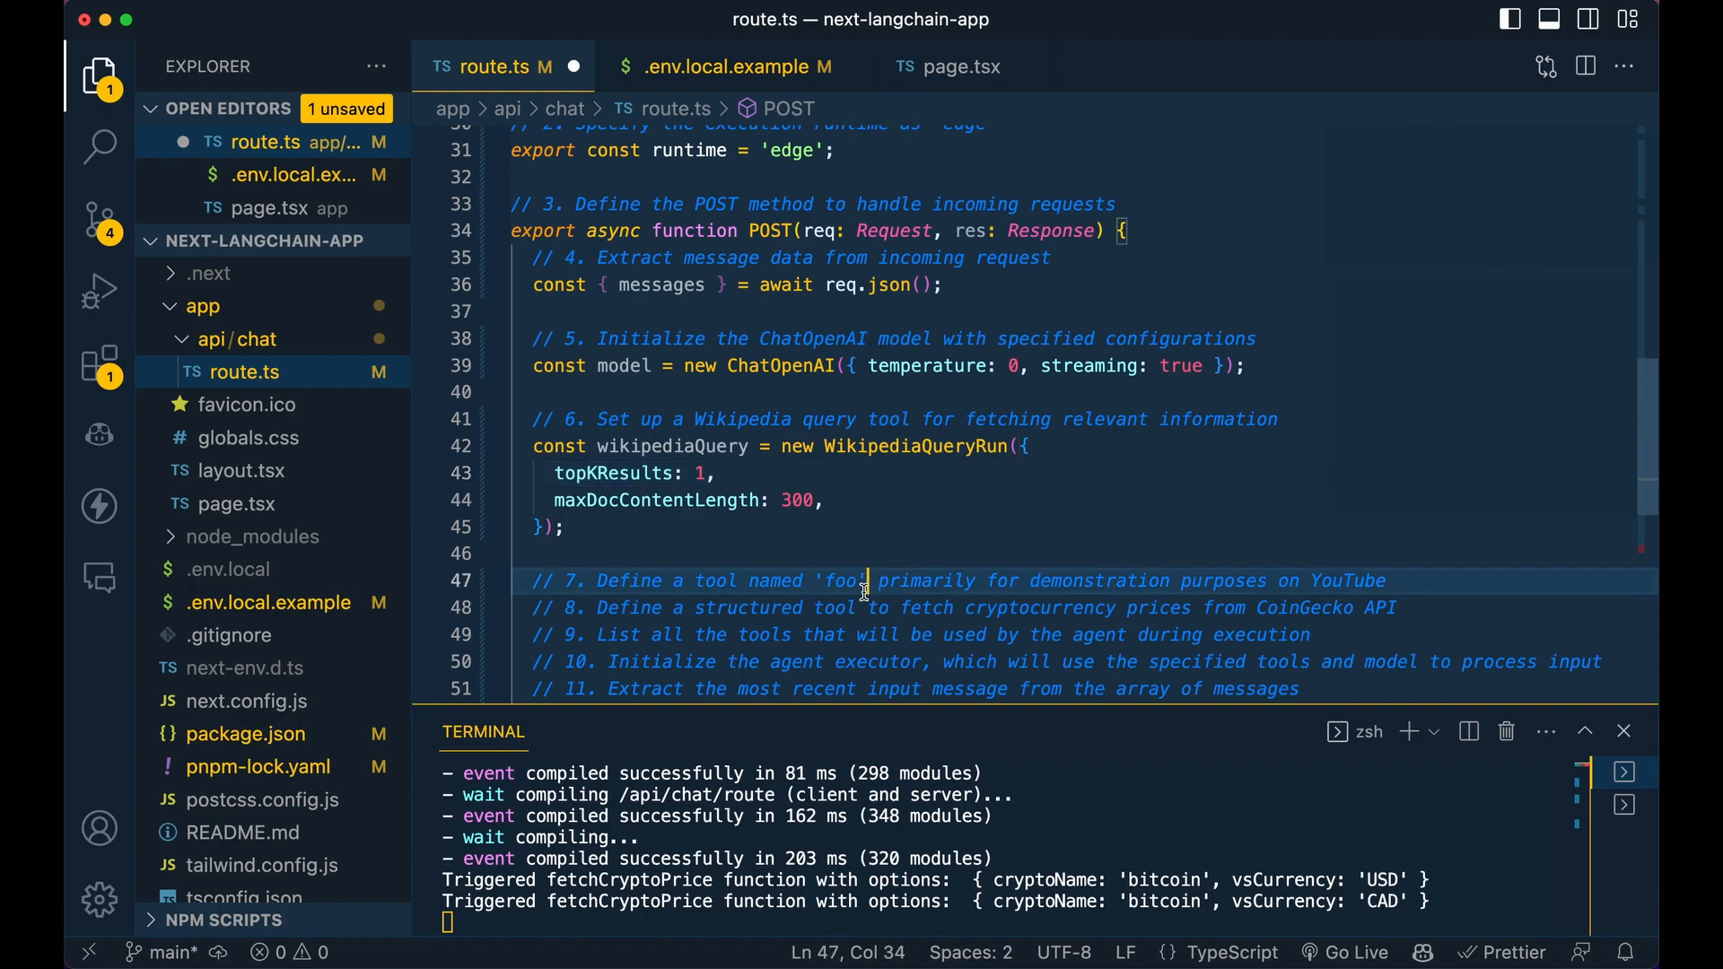
{"action": "scroll", "coordinate": [862, 581], "scroll_direction": "down", "scroll_amount": 3}
{"action": "key", "text": "super+Return"}
{"action": "type", "text": "const foo = new DynamicTool({     name: 'foo',     description: 'returns the answer to what foo is',     func: async () => {       console.log('Triggered foo function');       return 'The value of food is \"This is a demo for YouTube\"'     }   });"}
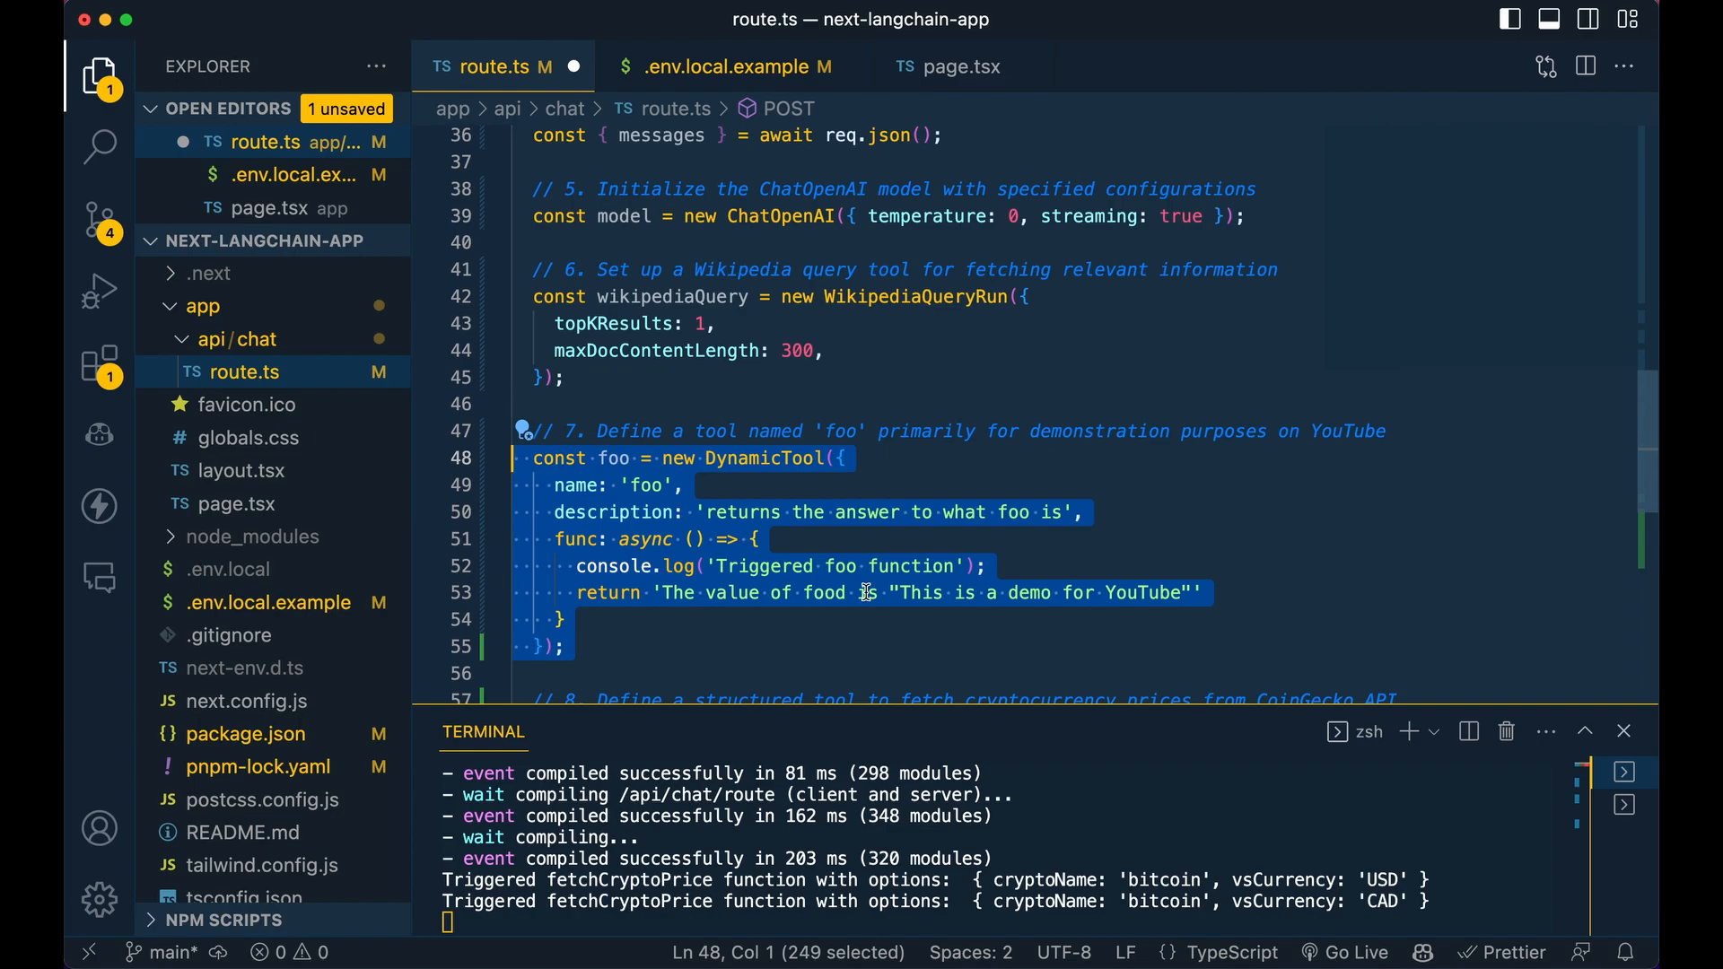
{"action": "key", "text": "super+Tab"}
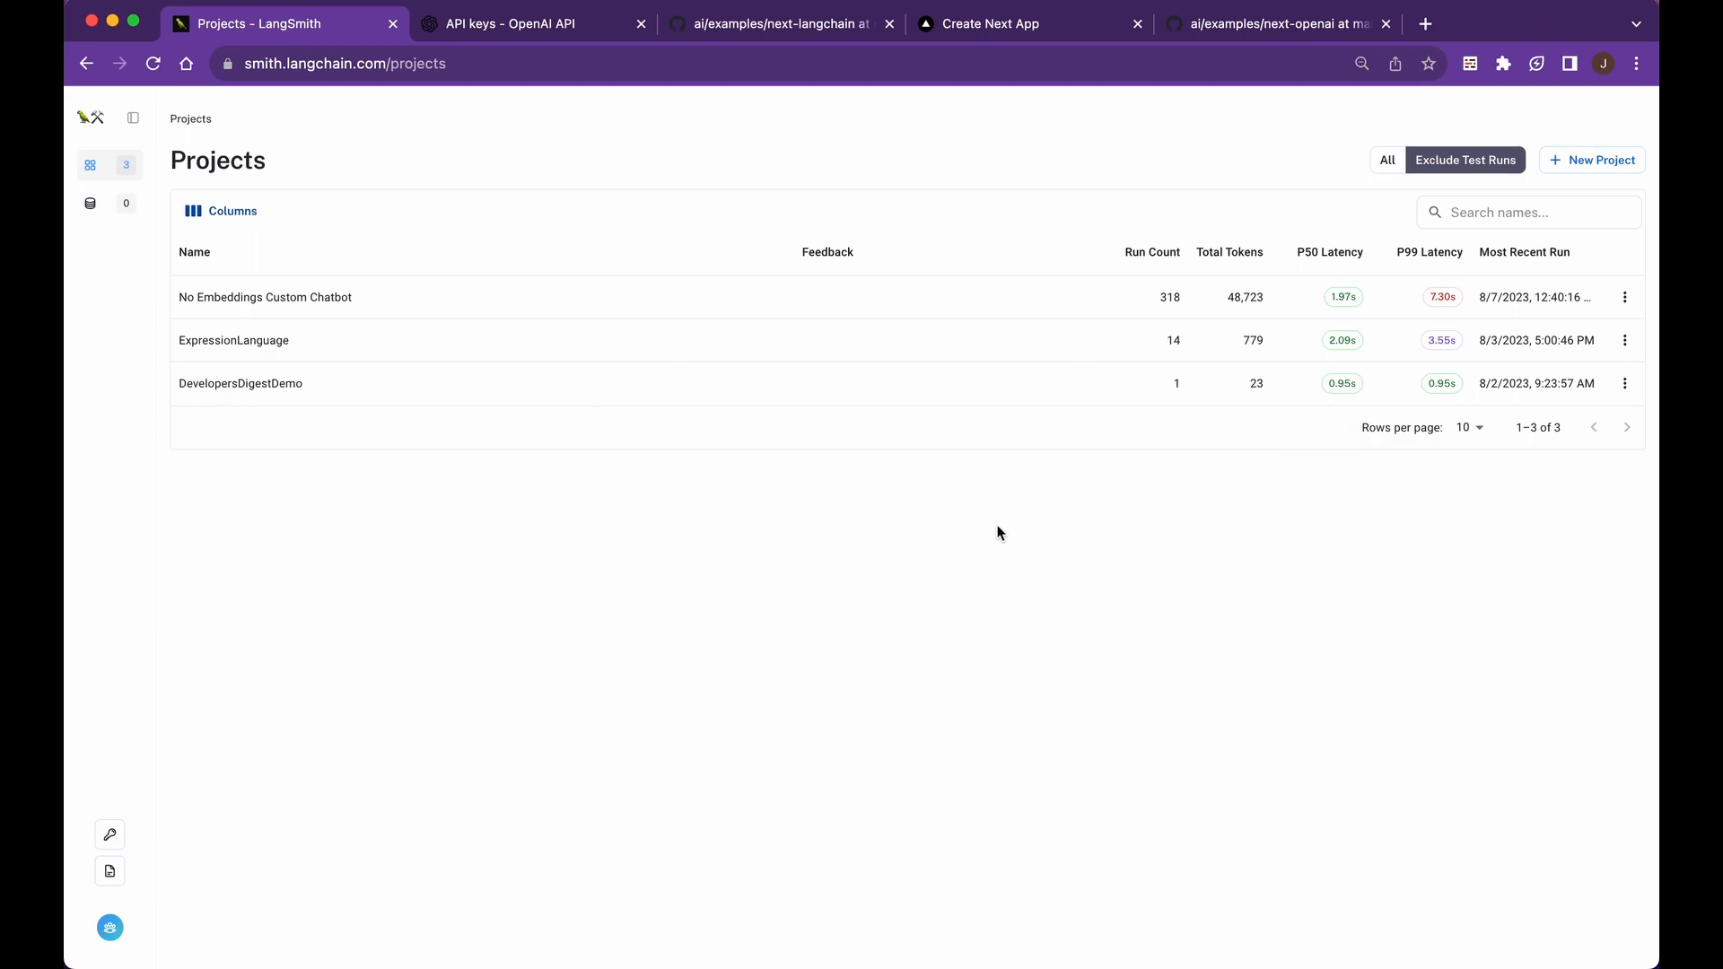
In the local chat app tab, ask 'What is foo?' and send it
{"action": "left_click", "coordinate": [1025, 24]}
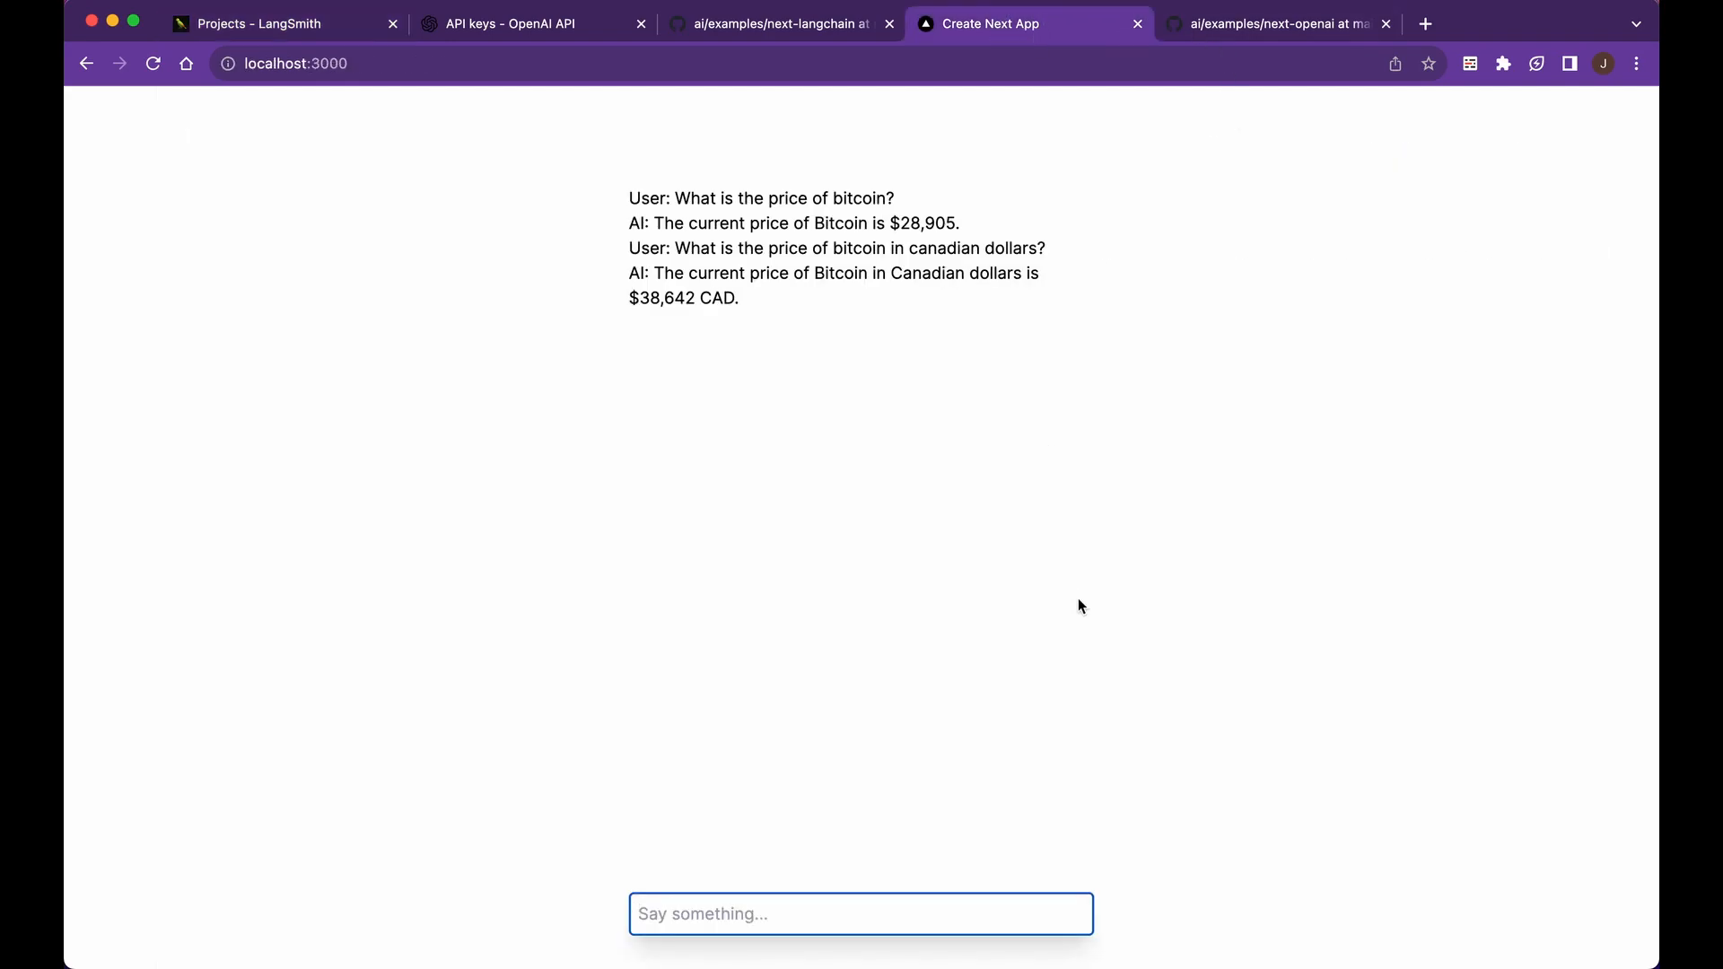
{"action": "type", "text": "What is food?"}
{"action": "key", "text": "BackSpace"}
{"action": "key", "text": "BackSpace"}
{"action": "type", "text": "?"}
{"action": "key", "text": "Return"}
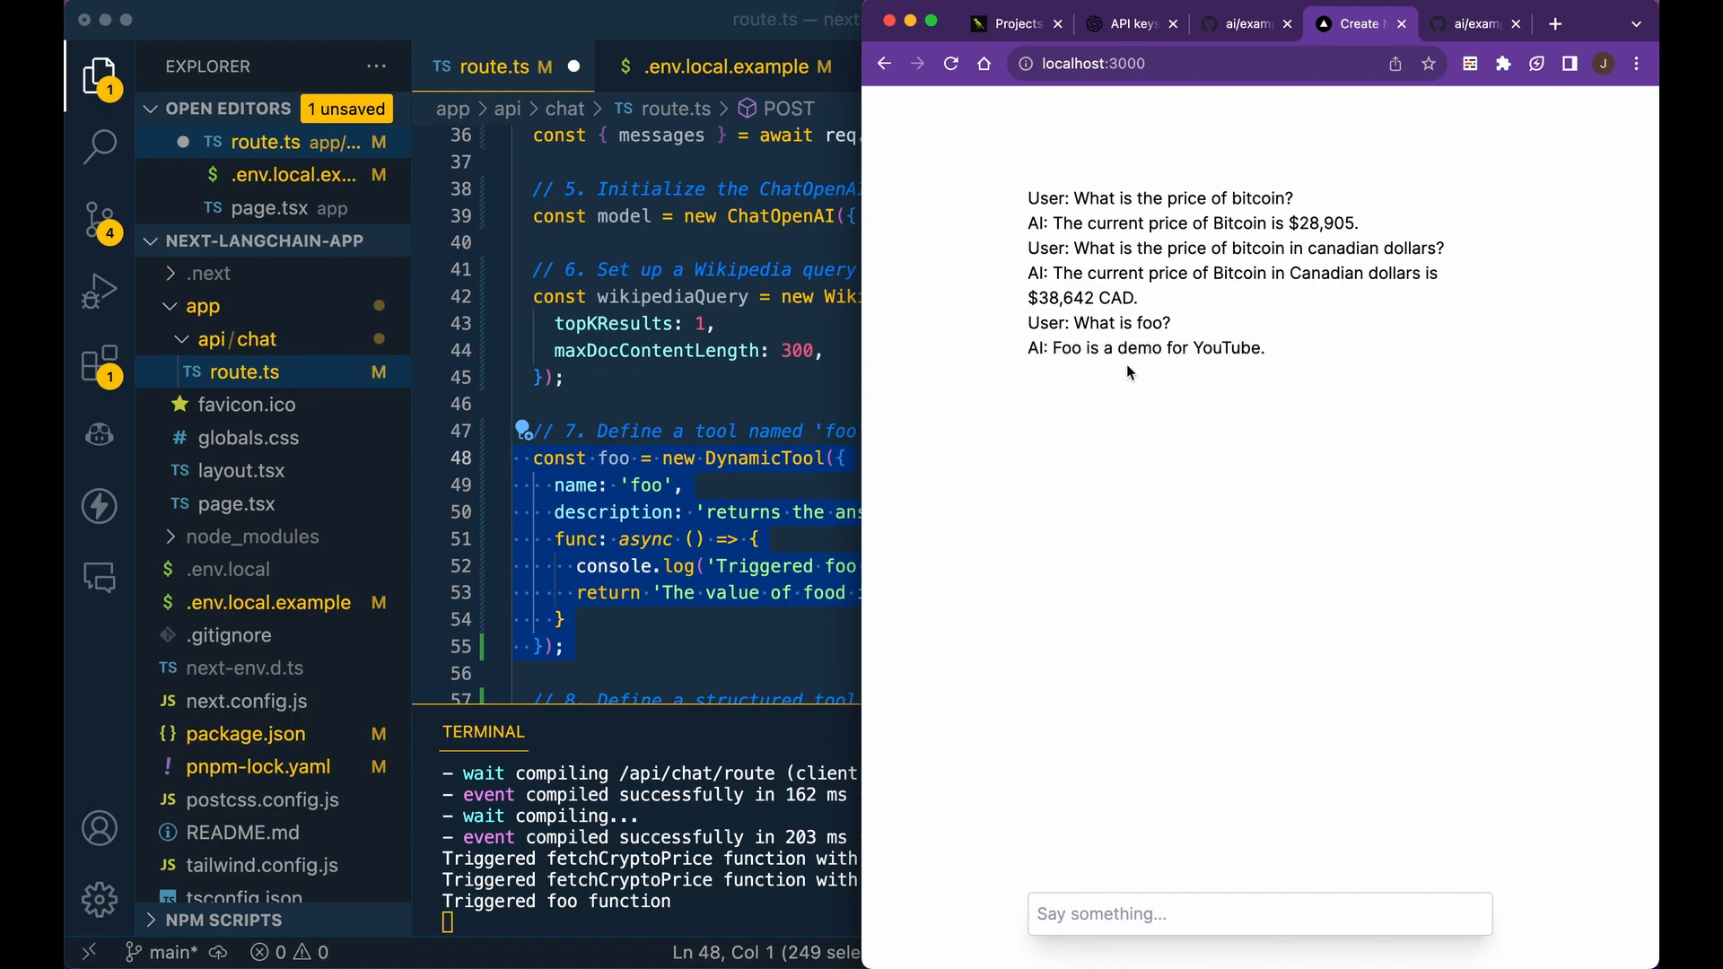
{"action": "left_click", "coordinate": [692, 541]}
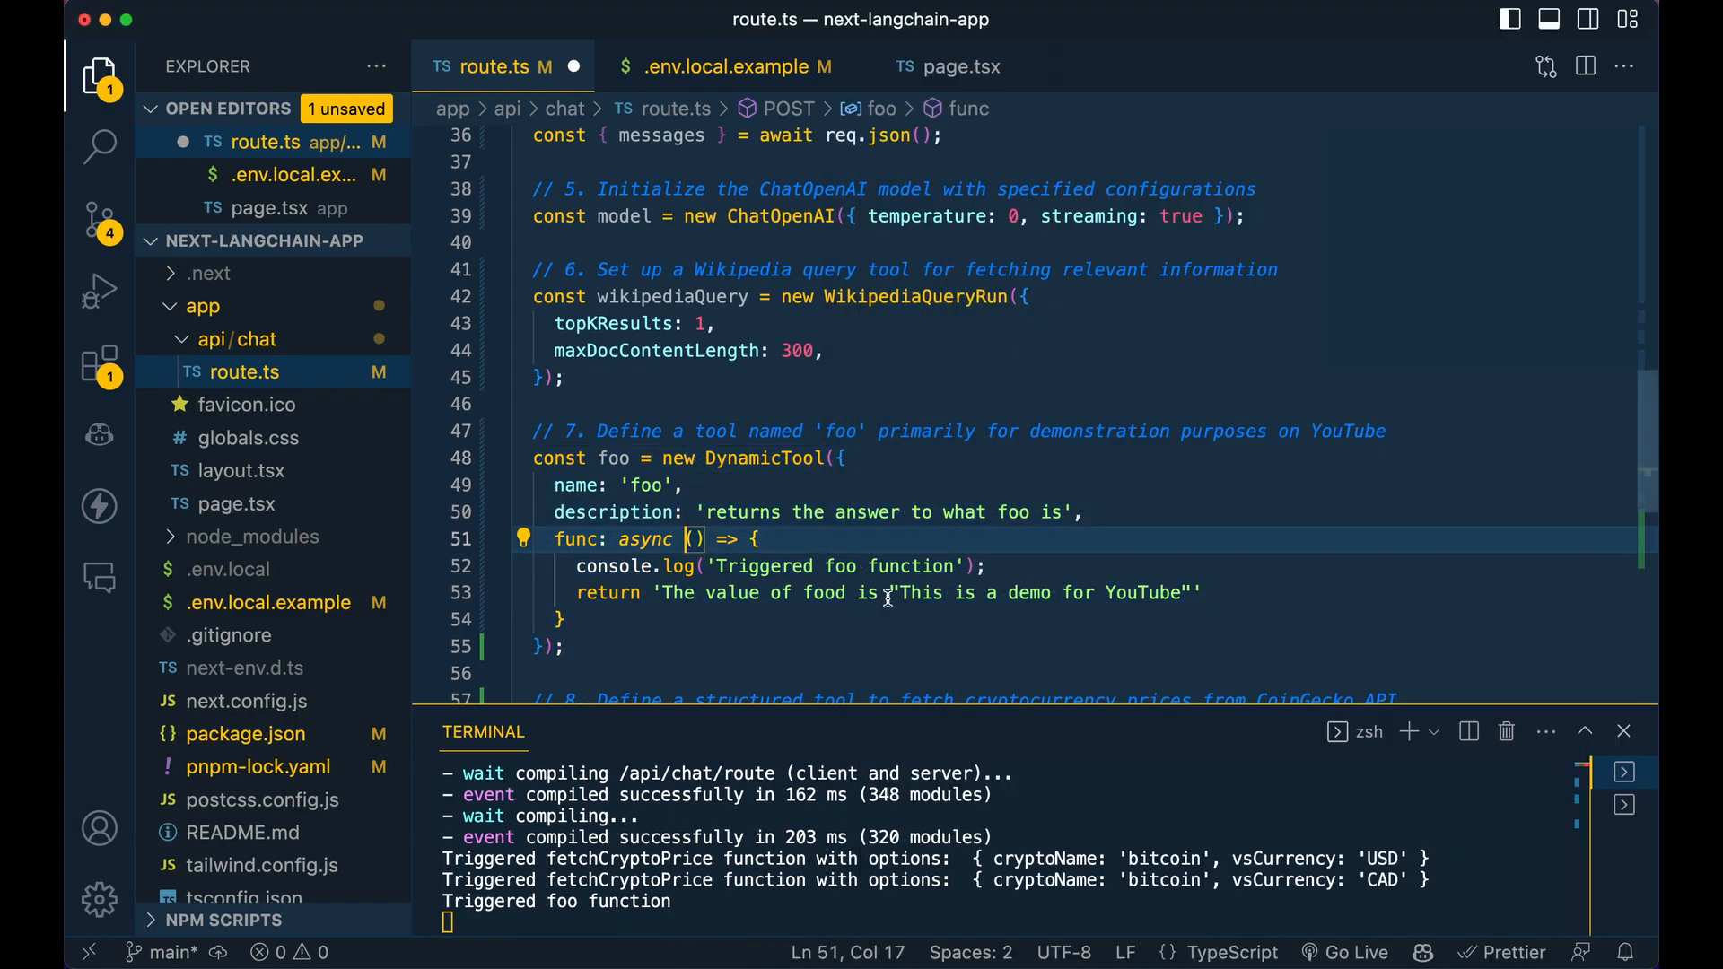
{"action": "left_click_drag", "start_coordinate": [732, 595], "coordinate": [878, 593]}
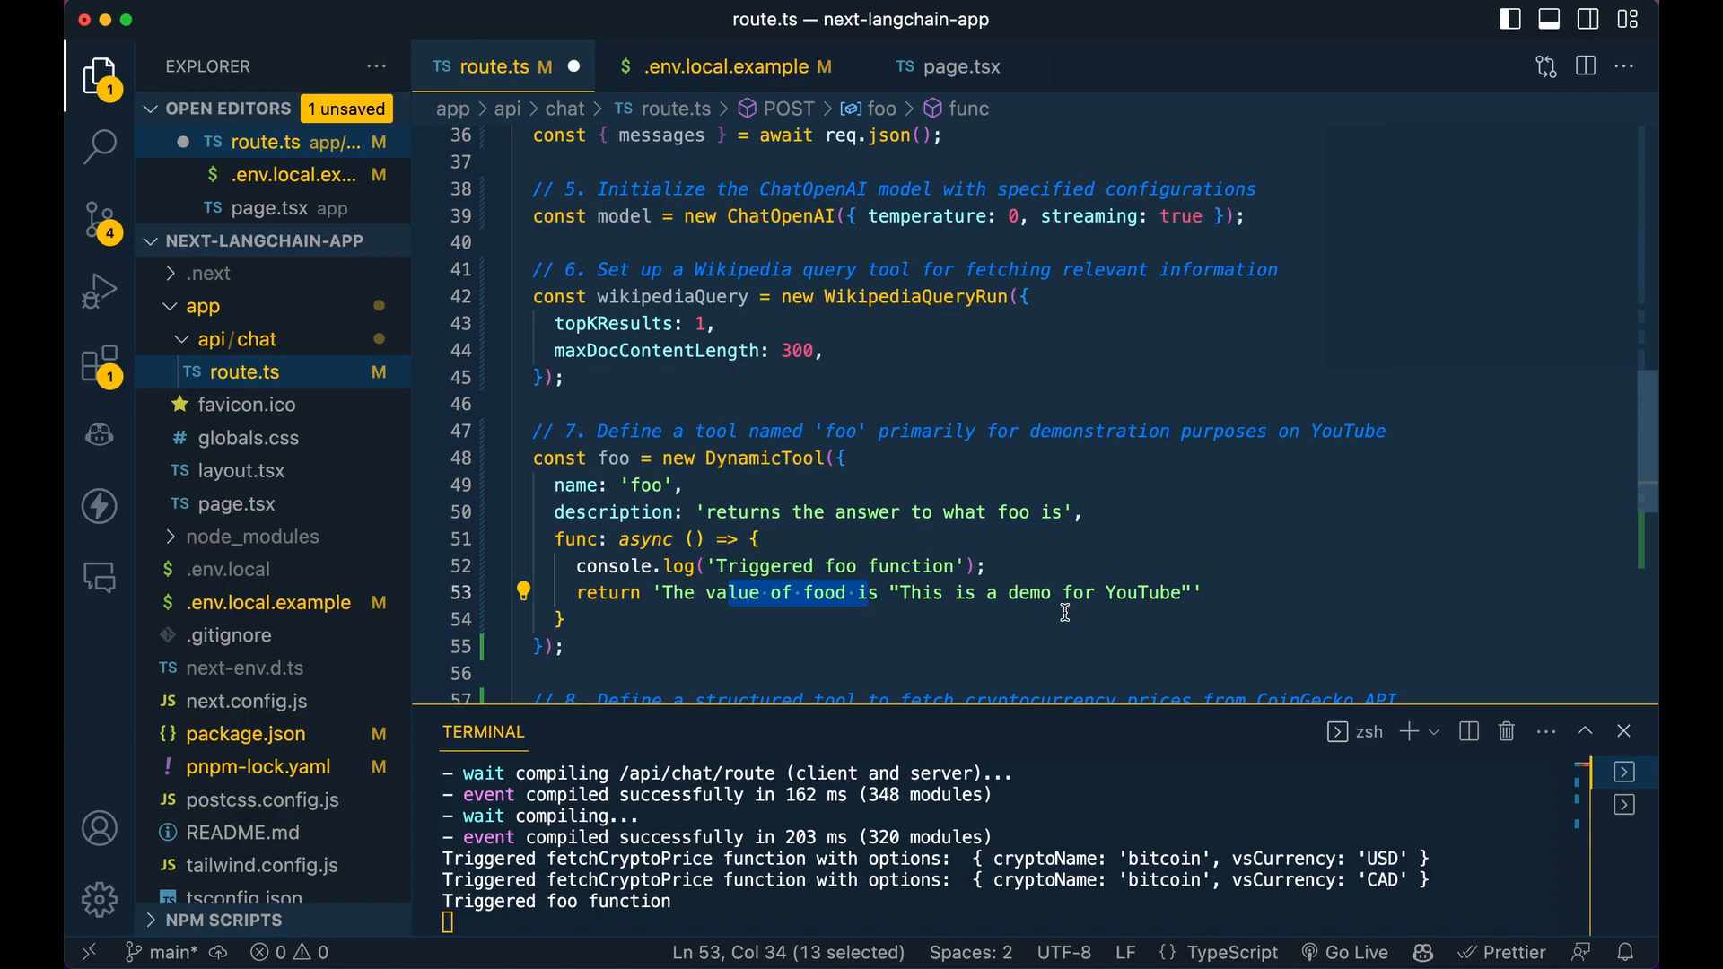
{"action": "left_click", "coordinate": [633, 513]}
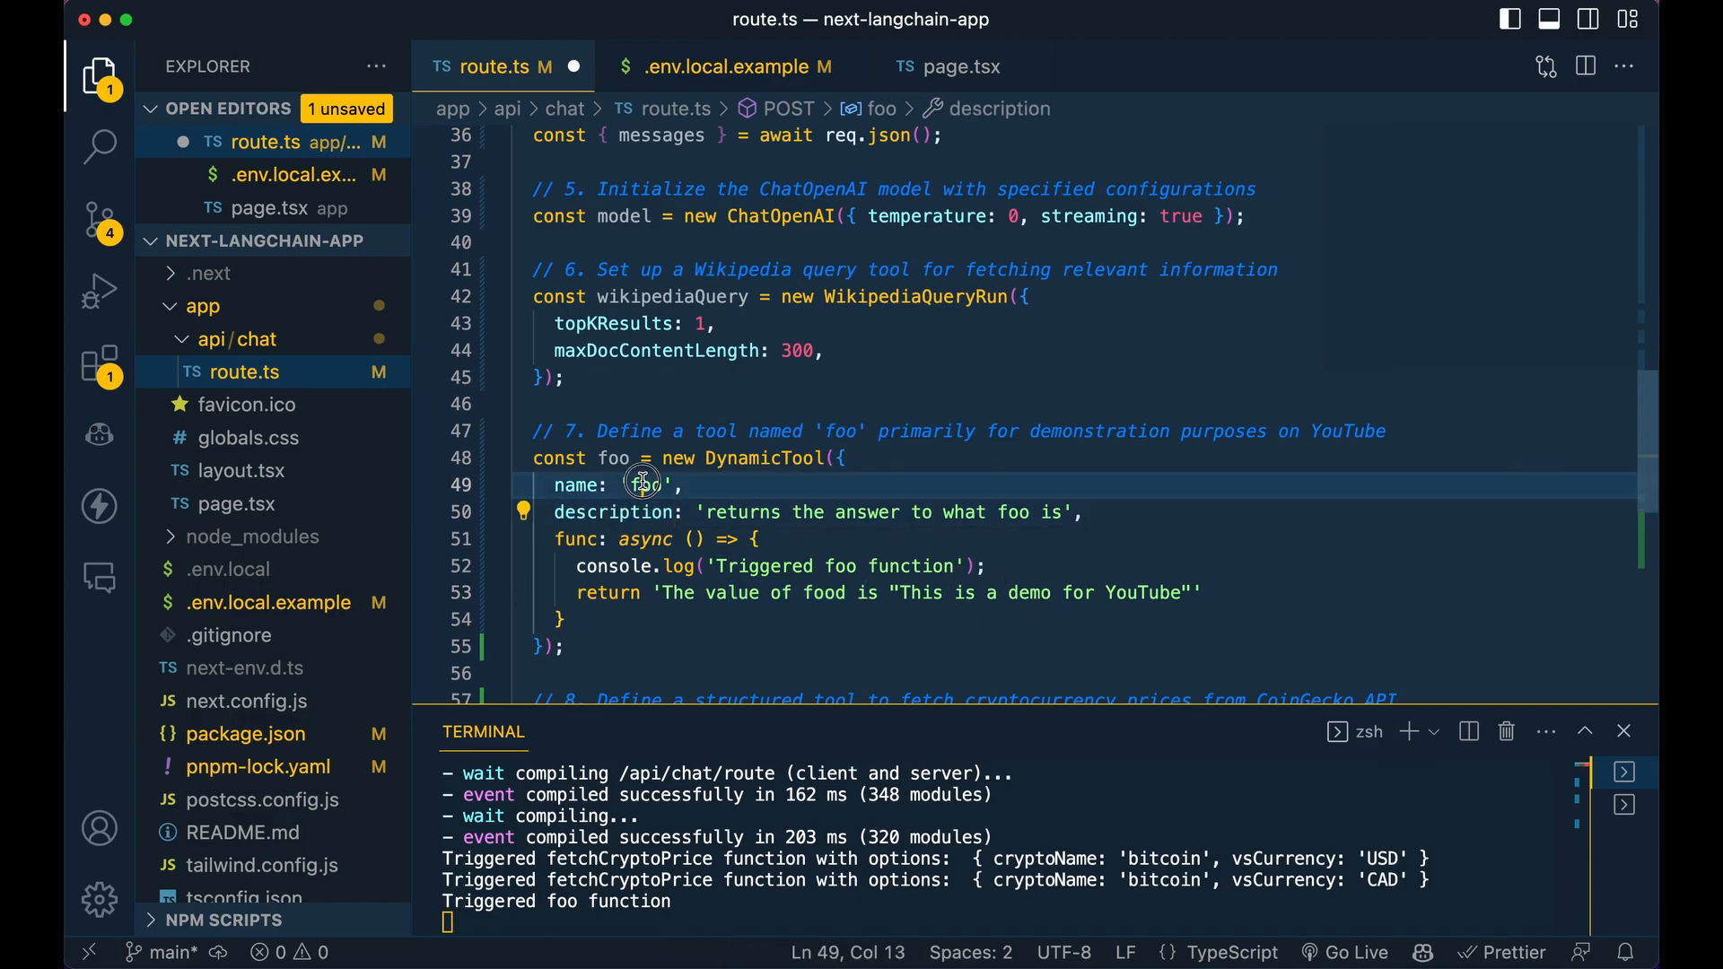
{"action": "double_click", "coordinate": [606, 511]}
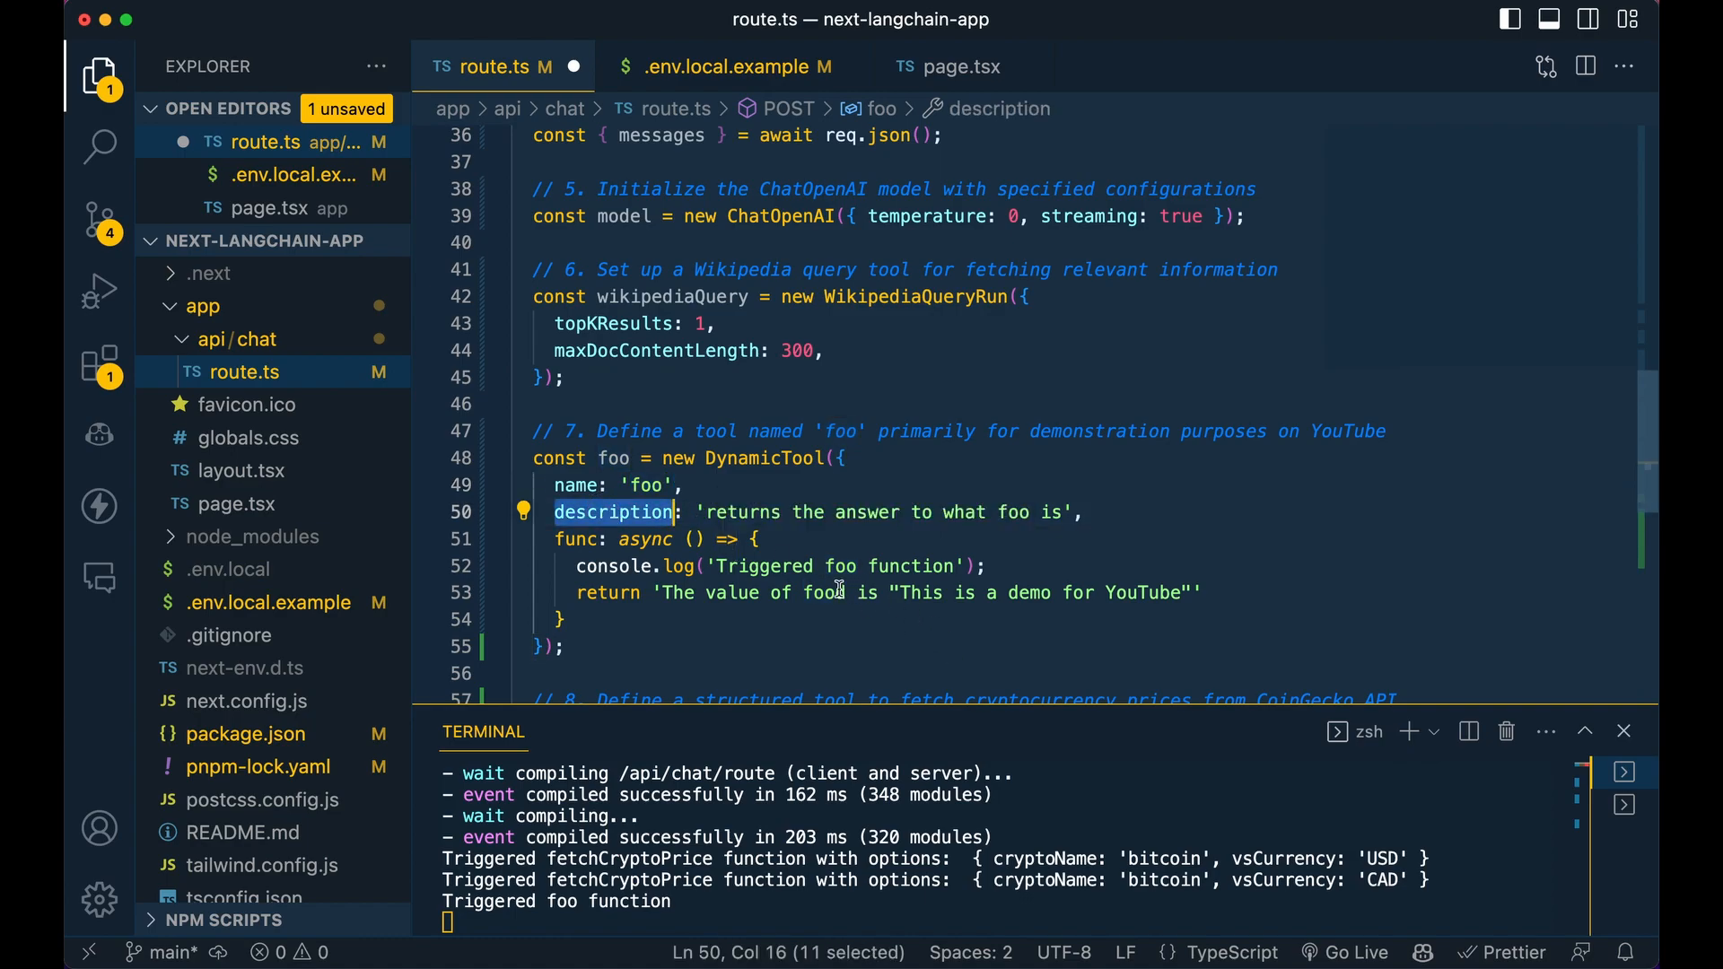
{"action": "left_click", "coordinate": [588, 512]}
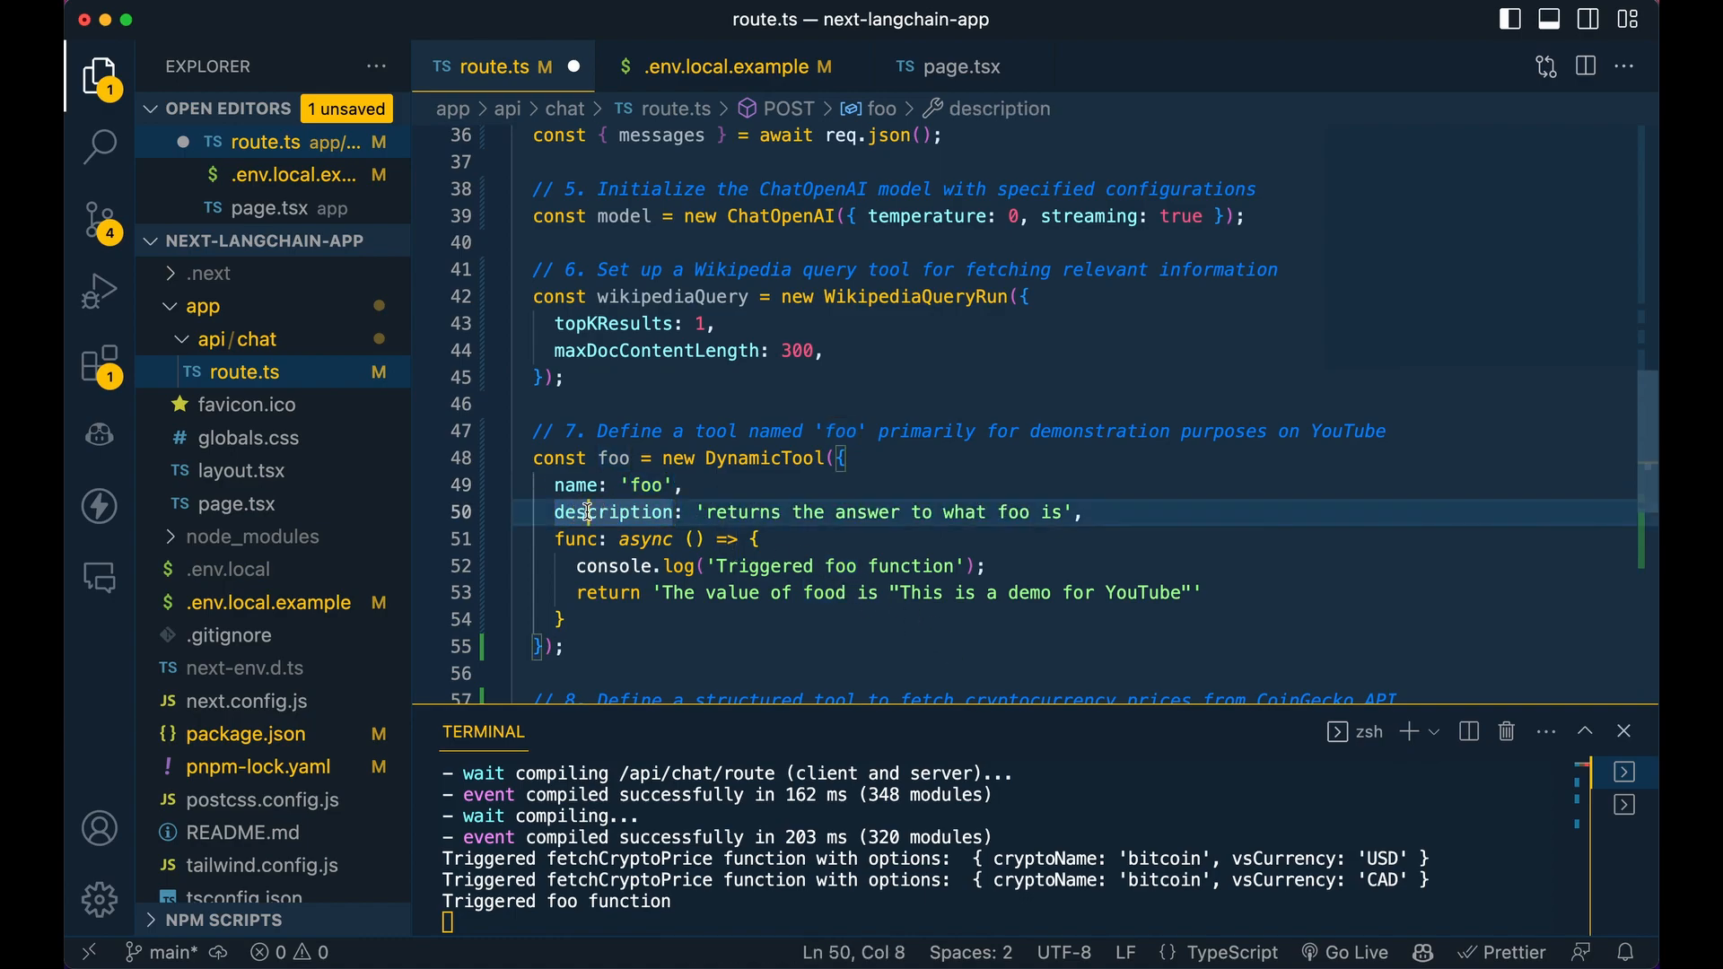
{"action": "mouse_move", "coordinate": [612, 512]}
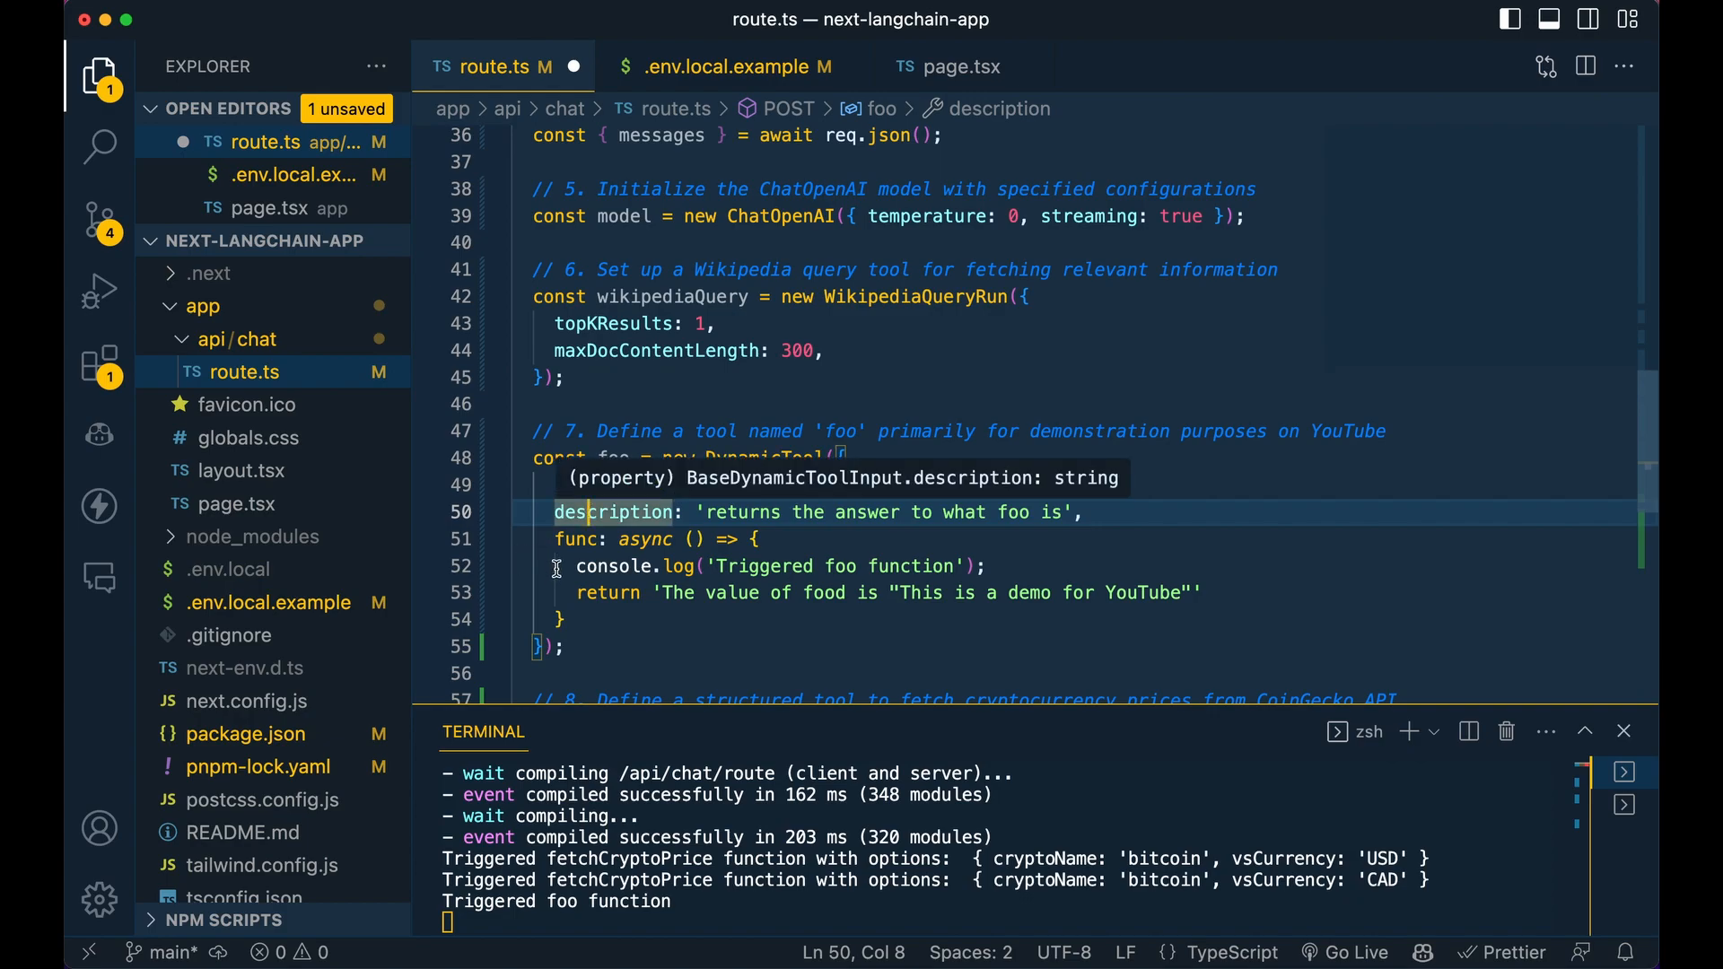
{"action": "left_click_drag", "start_coordinate": [577, 565], "coordinate": [672, 621]}
{"action": "left_click", "coordinate": [672, 621]}
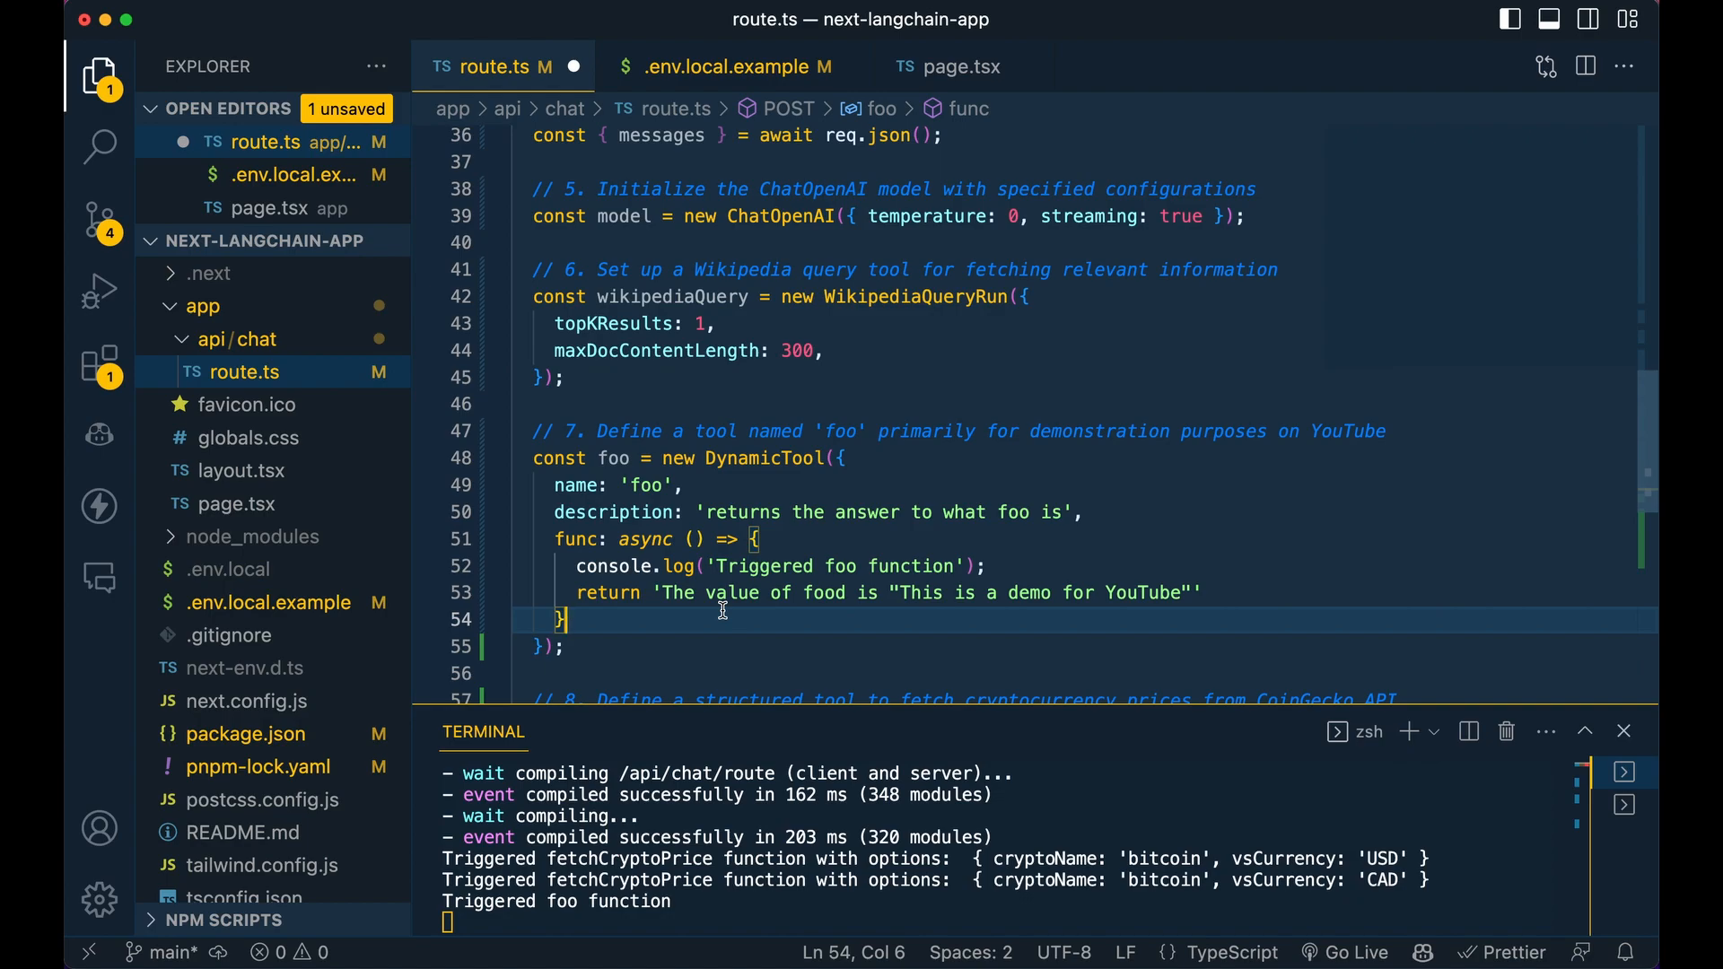
{"action": "scroll", "coordinate": [779, 620], "scroll_direction": "down", "scroll_amount": 5}
Paste the DynamicStructuredTool fetchCryptoPrice CoinGecko price tool under comment 8
{"action": "left_click", "coordinate": [780, 621]}
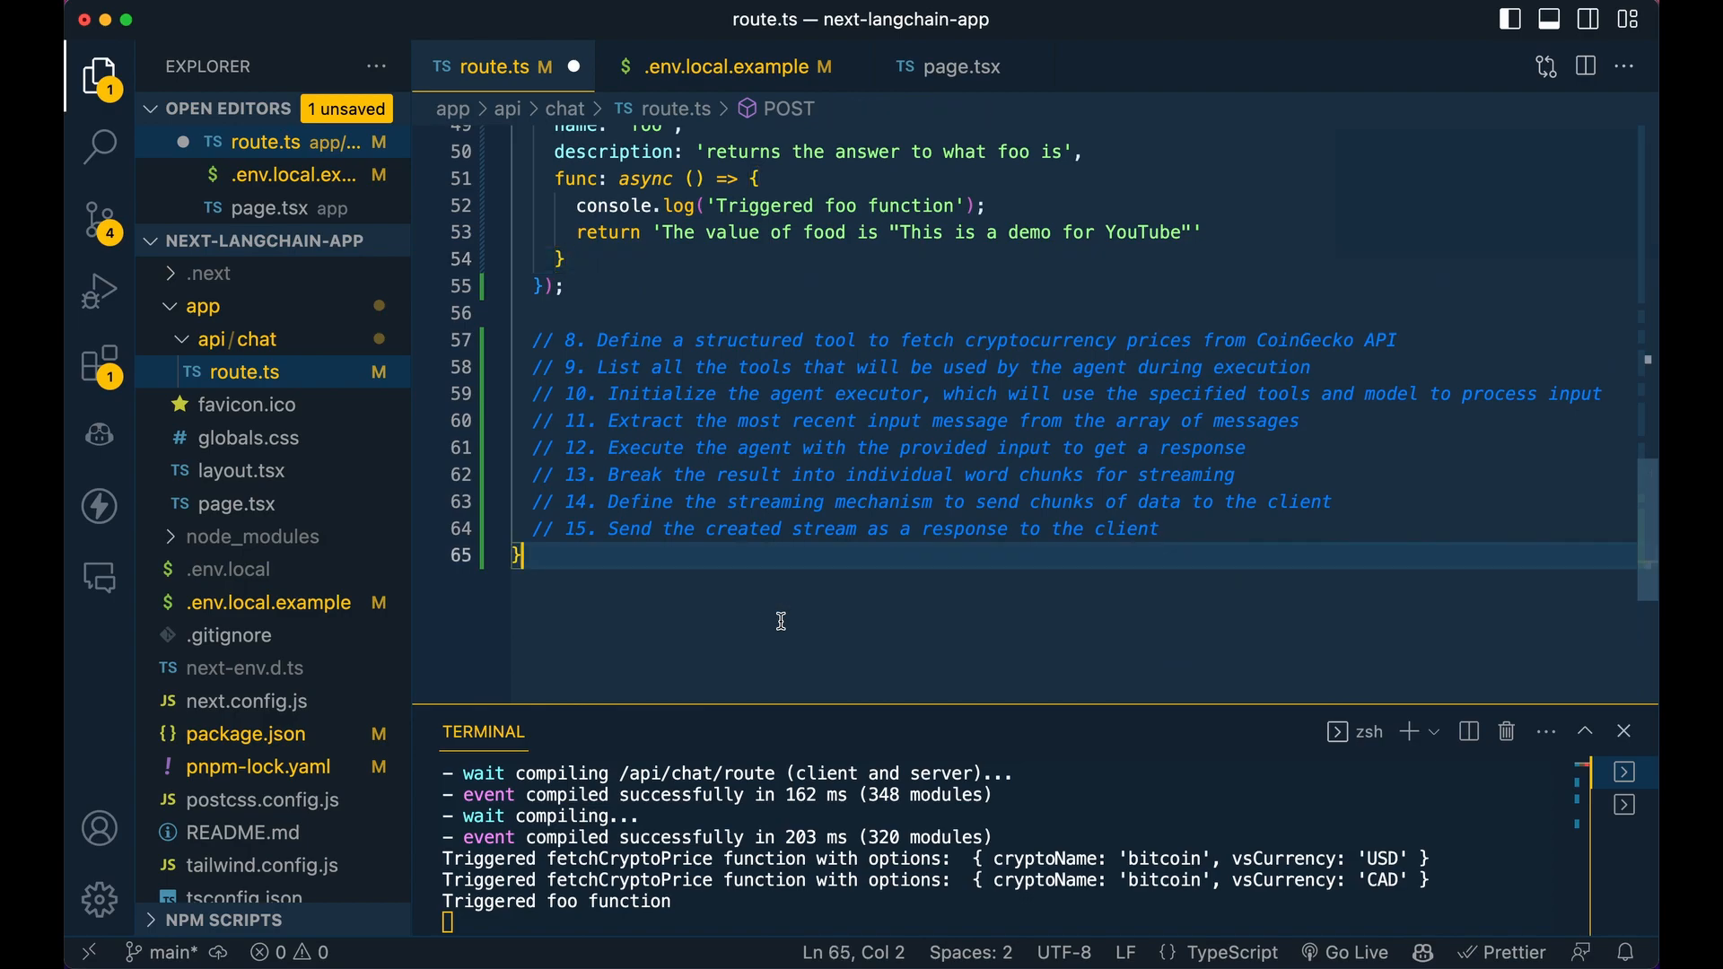
{"action": "key", "text": "ctrl+v"}
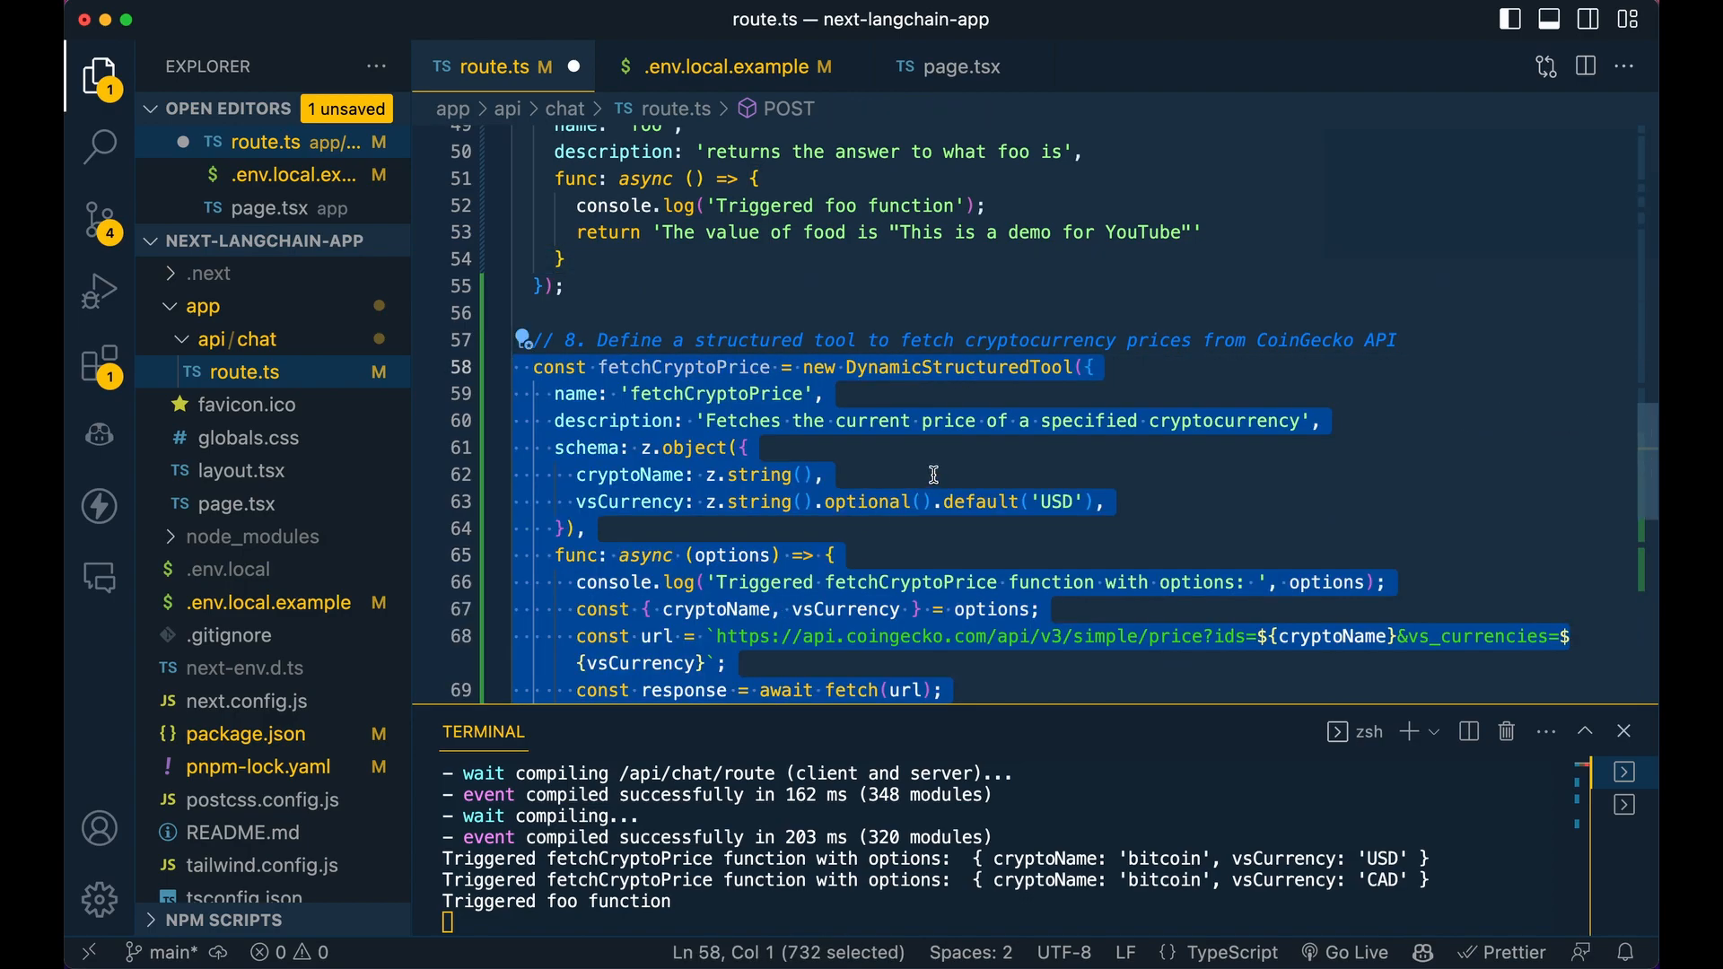
{"action": "left_click", "coordinate": [935, 473]}
{"action": "scroll", "coordinate": [935, 473], "scroll_direction": "down", "scroll_amount": 1}
{"action": "scroll", "coordinate": [935, 473], "scroll_direction": "down", "scroll_amount": 1}
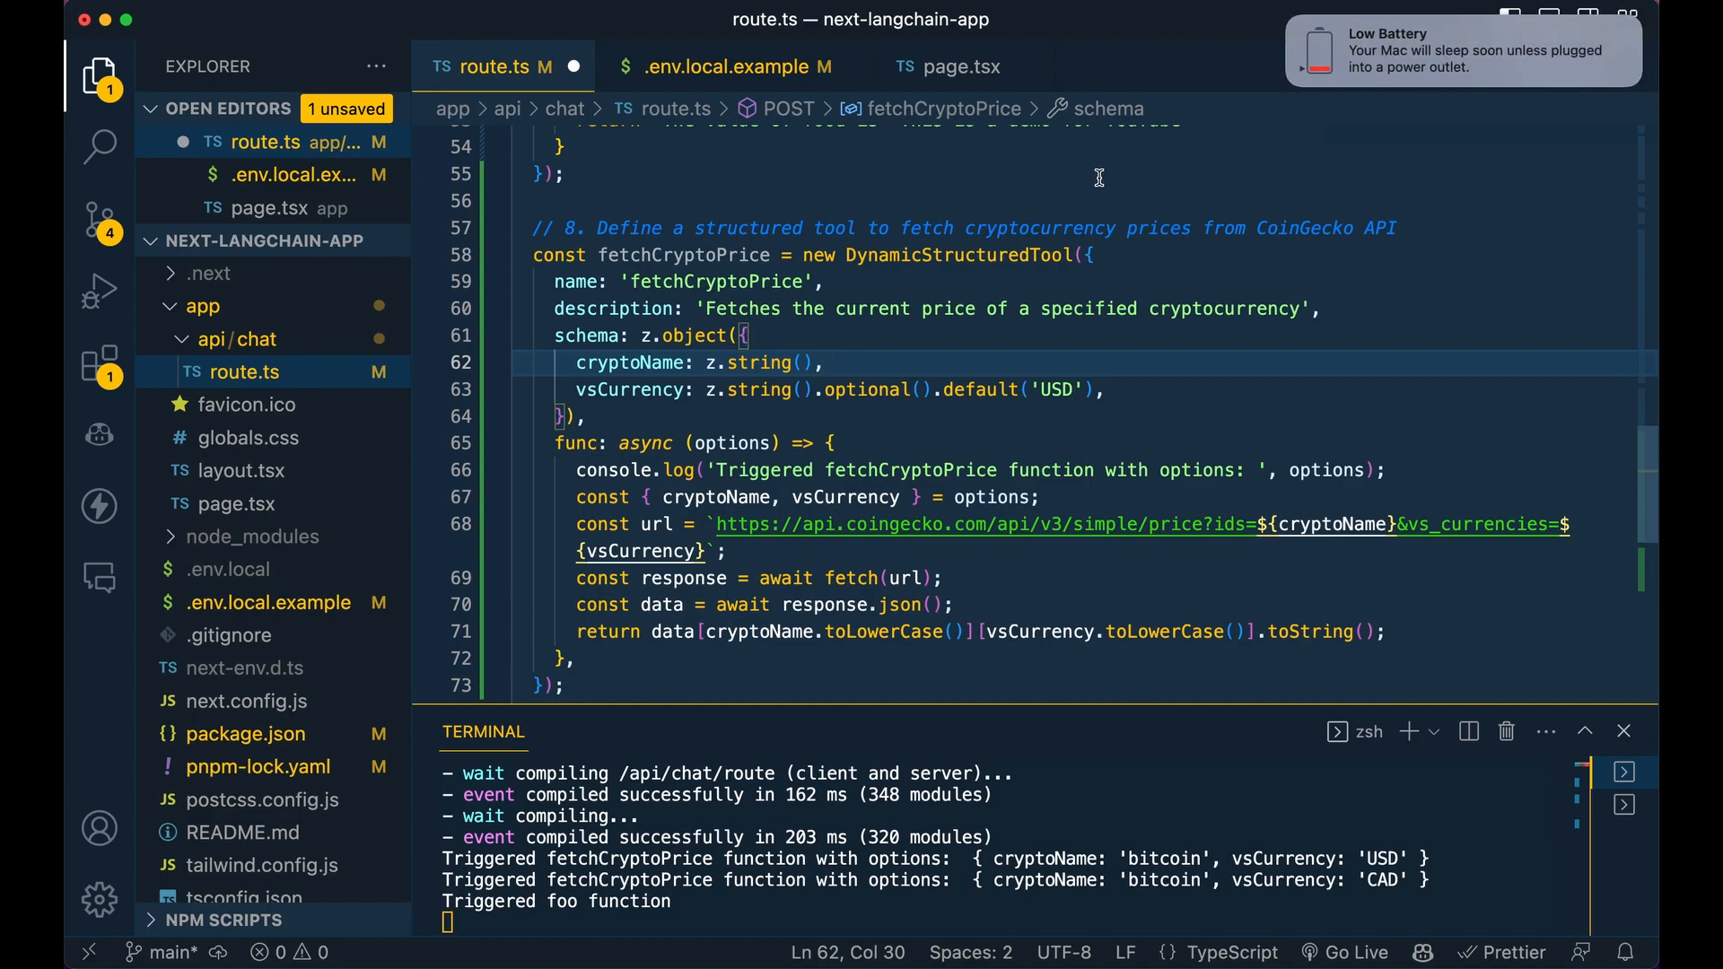
{"action": "left_click", "coordinate": [1292, 19]}
{"action": "mouse_move", "coordinate": [850, 497]}
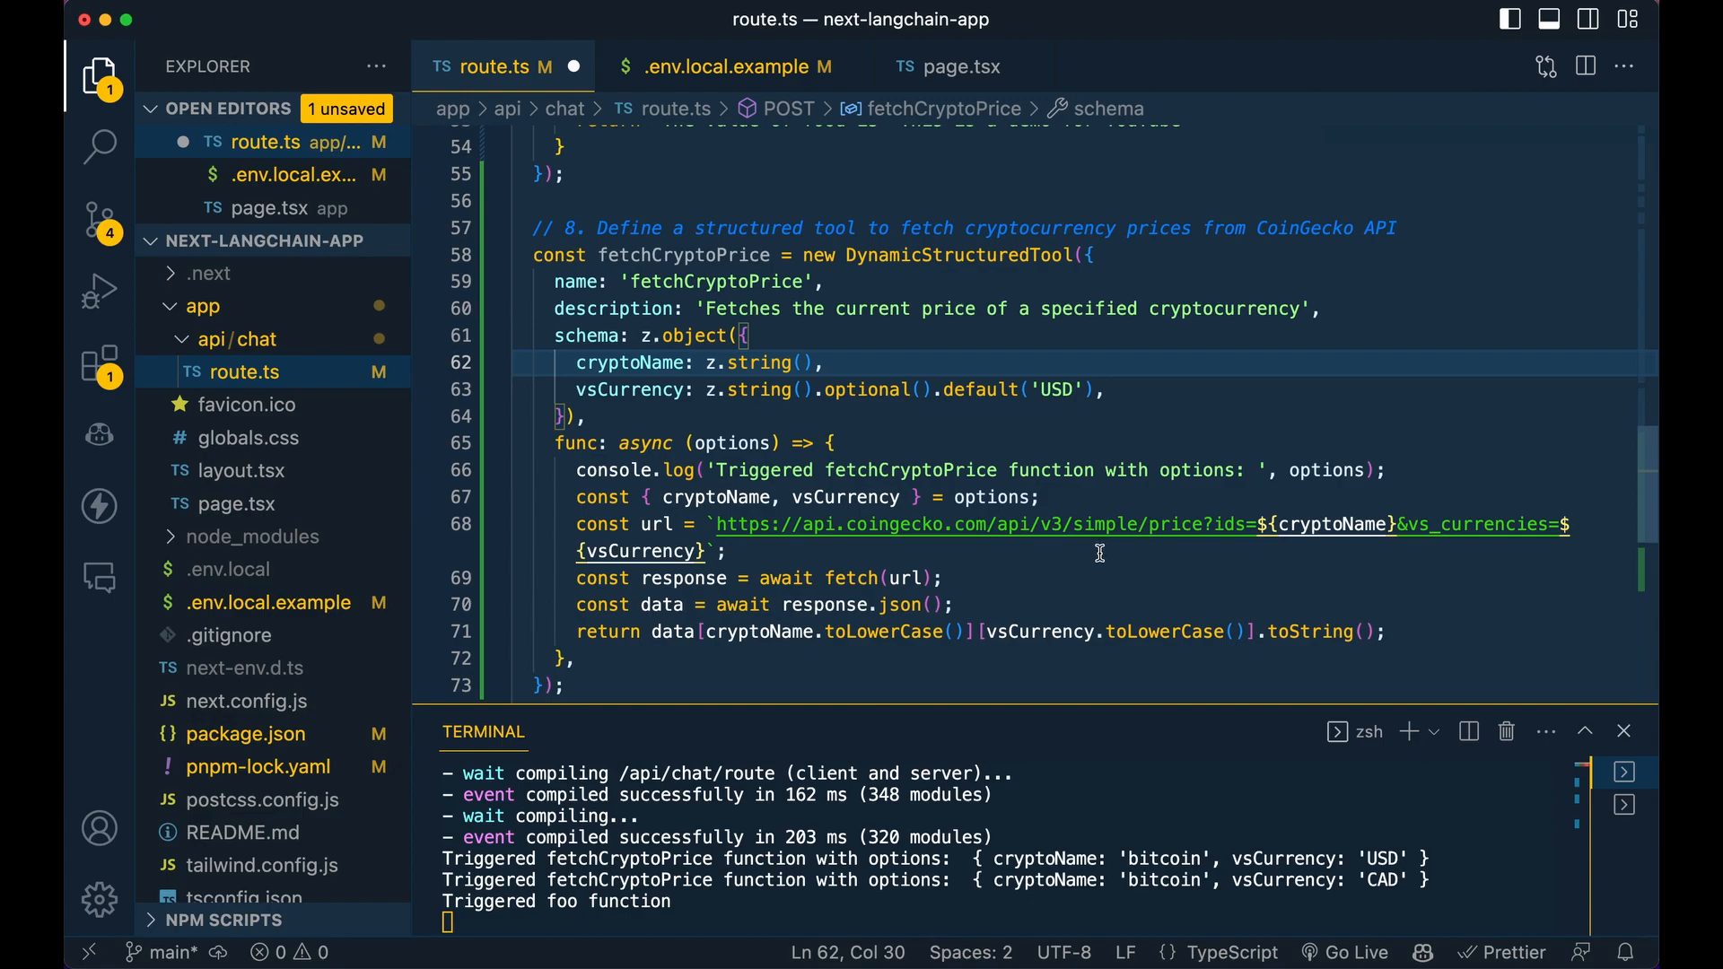
Review the cryptoName and CAD currency options in the log and the CoinGecko url line
{"action": "double_click", "coordinate": [1018, 858]}
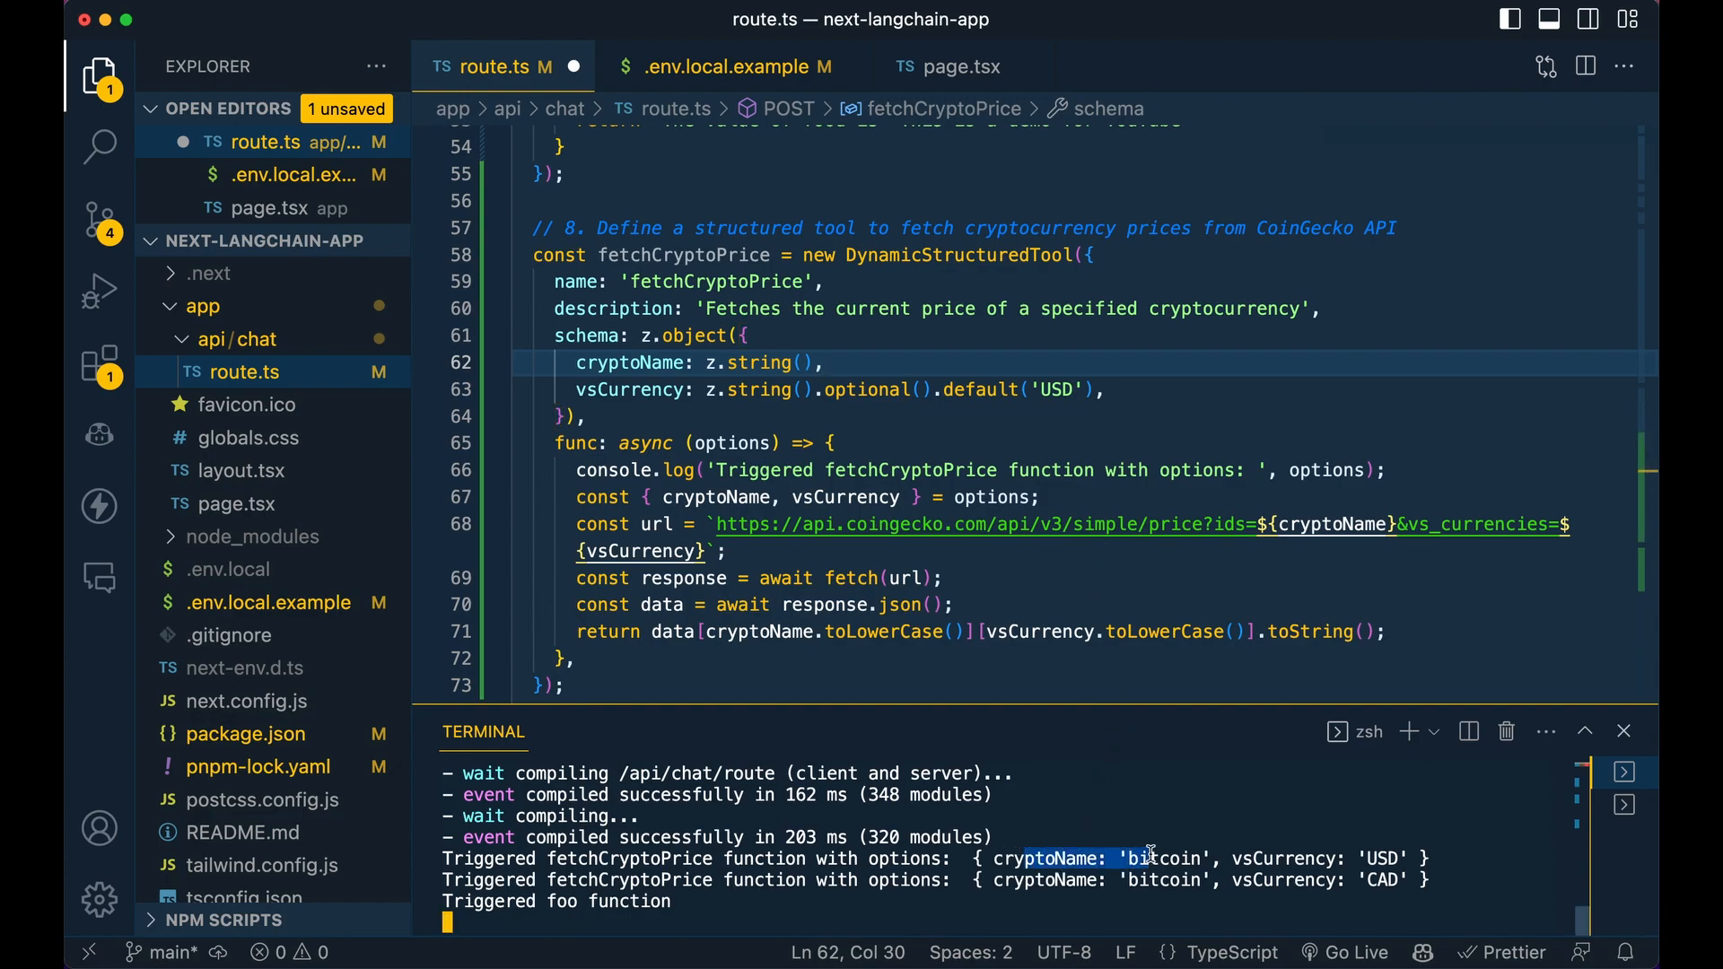
{"action": "left_click_drag", "start_coordinate": [1235, 859], "coordinate": [1379, 878]}
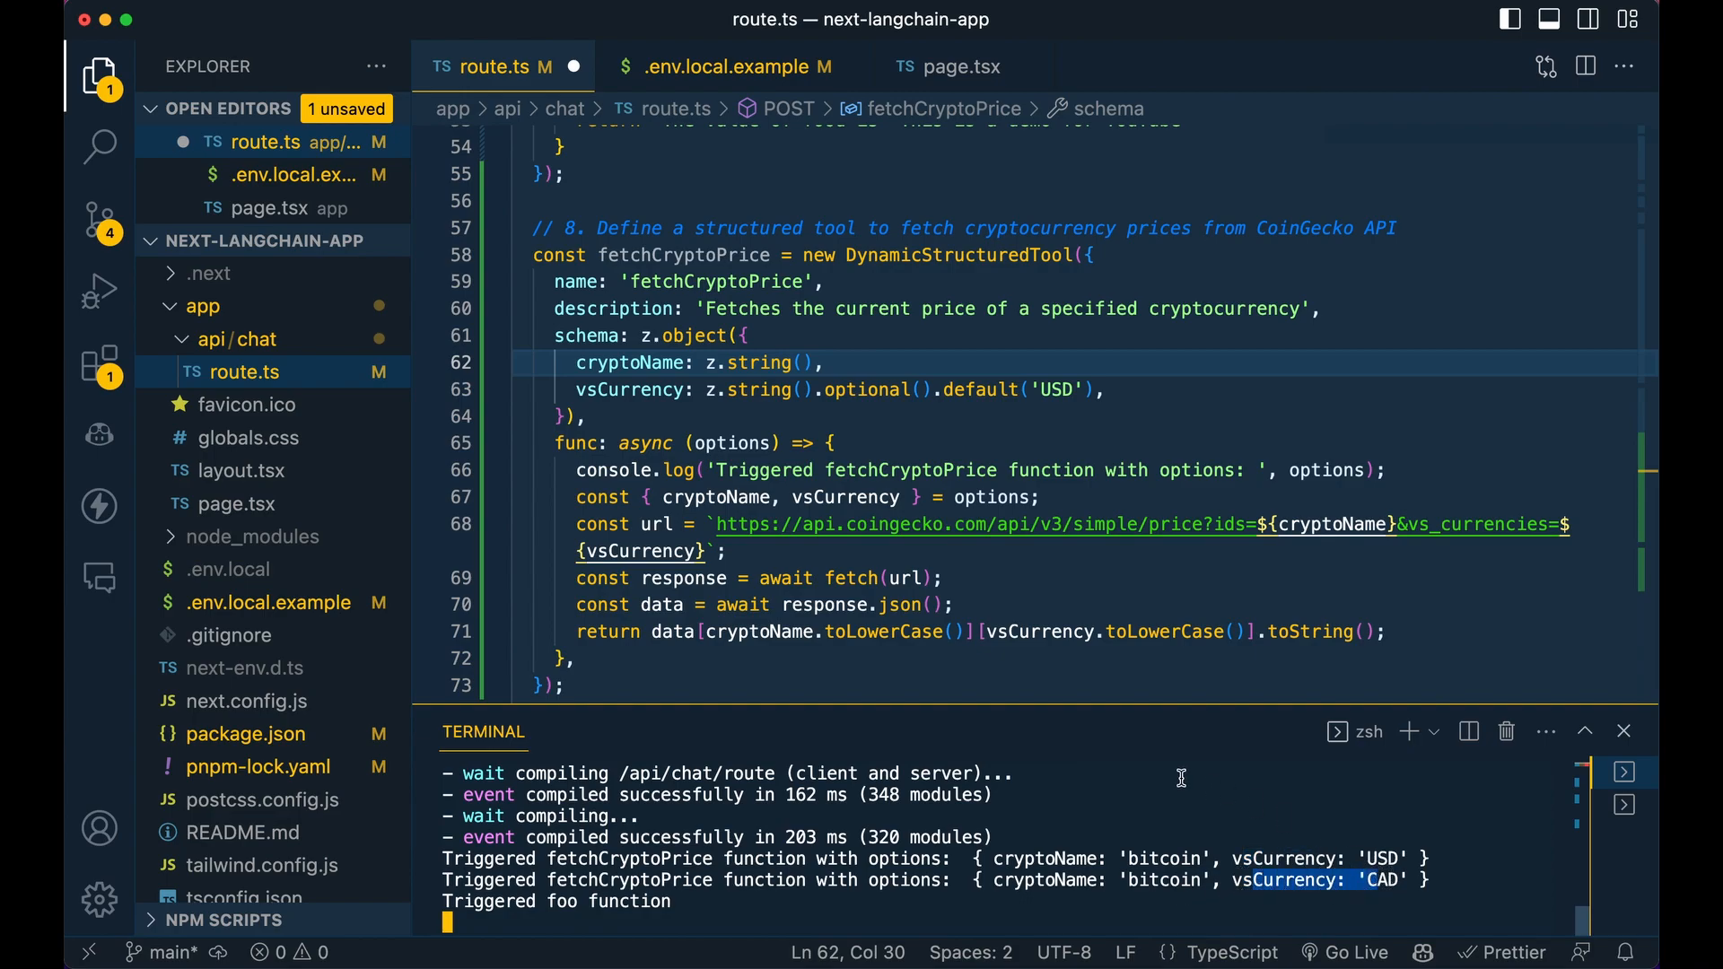
{"action": "left_click_drag", "start_coordinate": [1358, 879], "coordinate": [1389, 883]}
{"action": "left_click", "coordinate": [615, 524]}
{"action": "left_click", "coordinate": [734, 551], "text": "shift"}
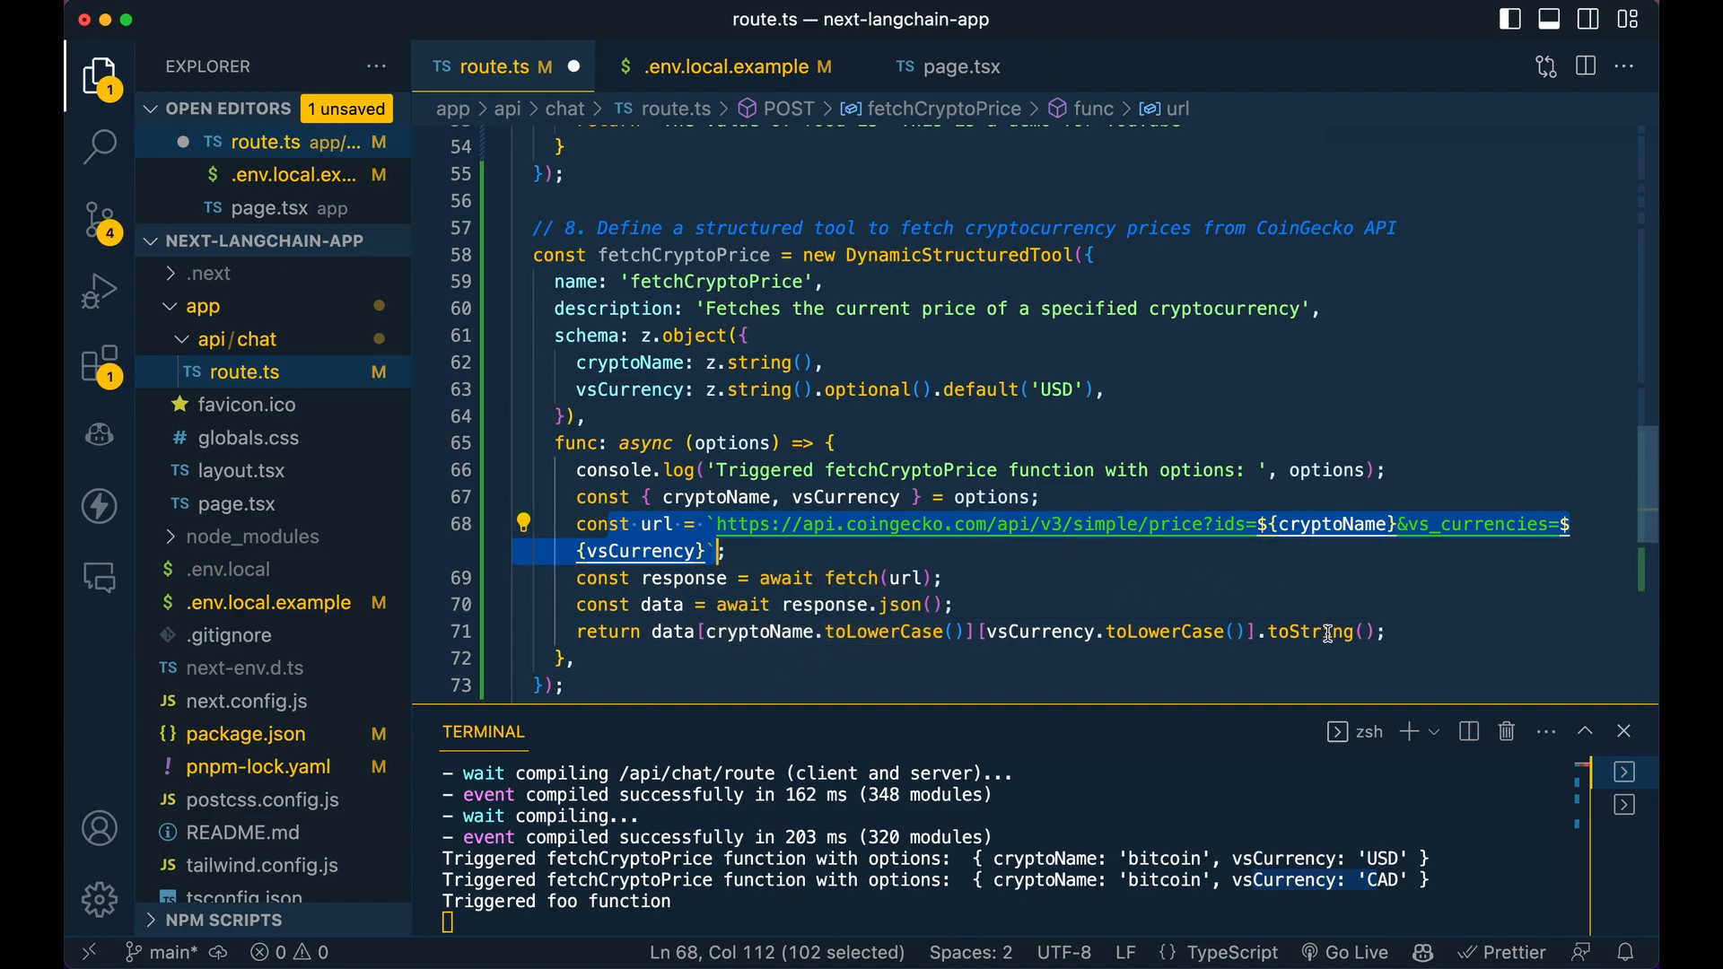
{"action": "scroll", "coordinate": [1224, 575], "scroll_direction": "down", "scroll_amount": 4}
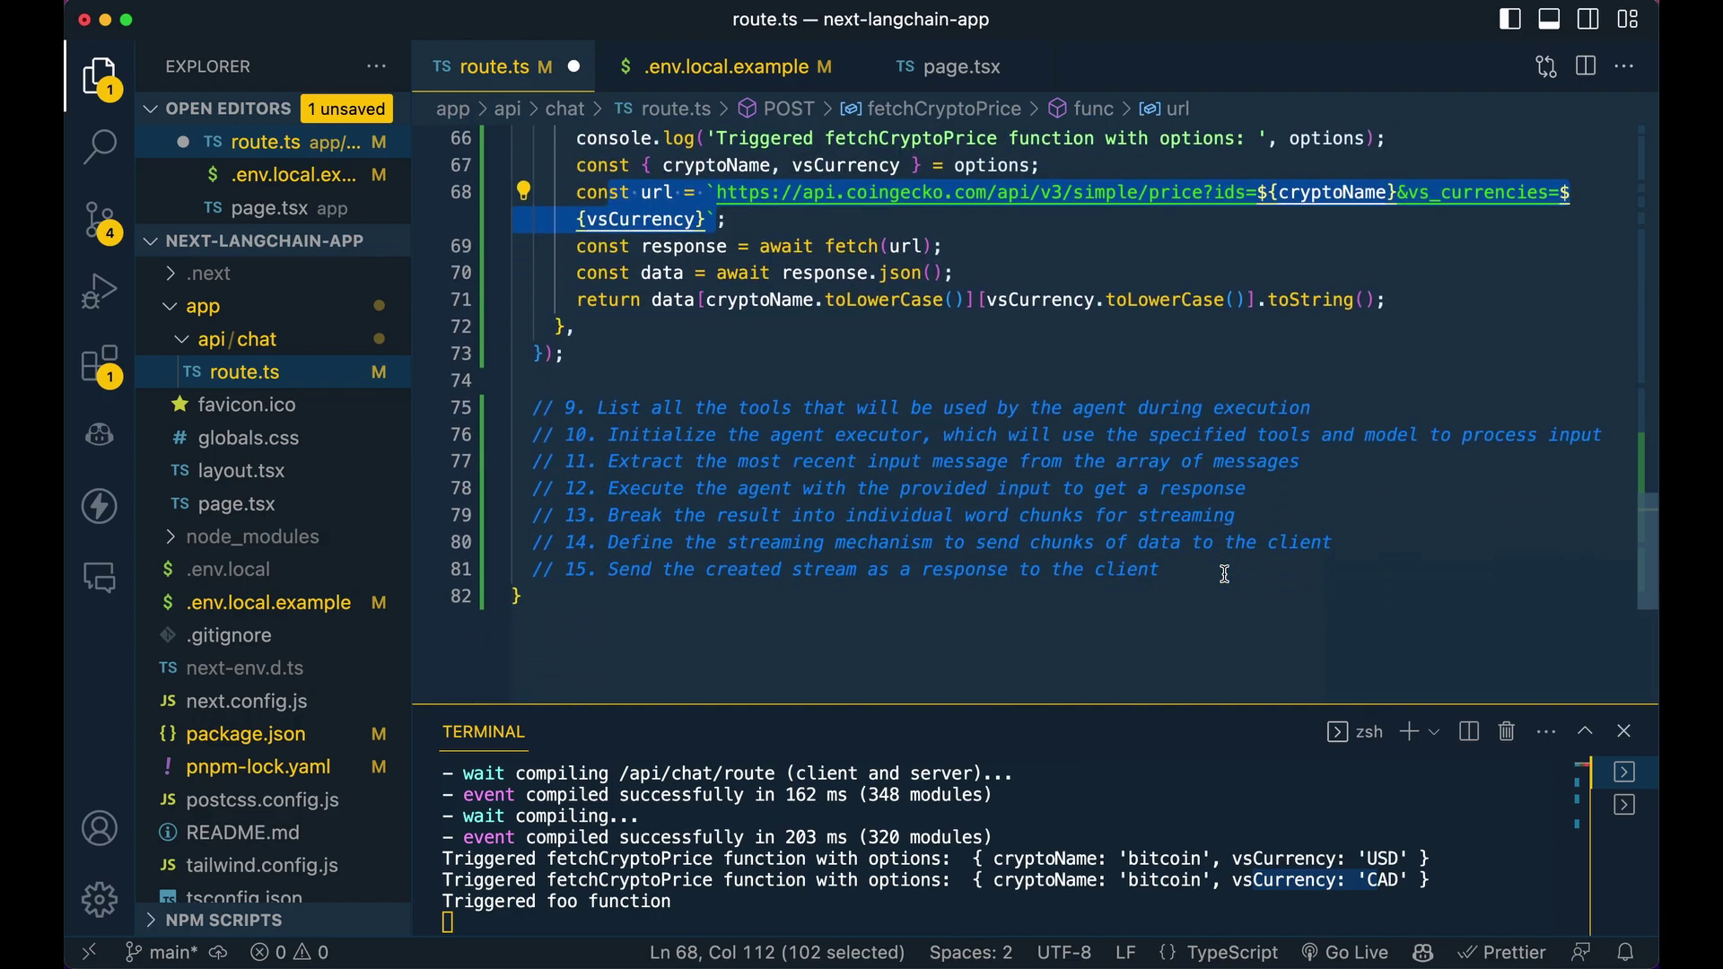
Add const tools = [wikipediaQuery, foo, fetchCryptoPrice]; under comment 9
{"action": "left_click", "coordinate": [1192, 491]}
{"action": "key", "text": "ctrl+v"}
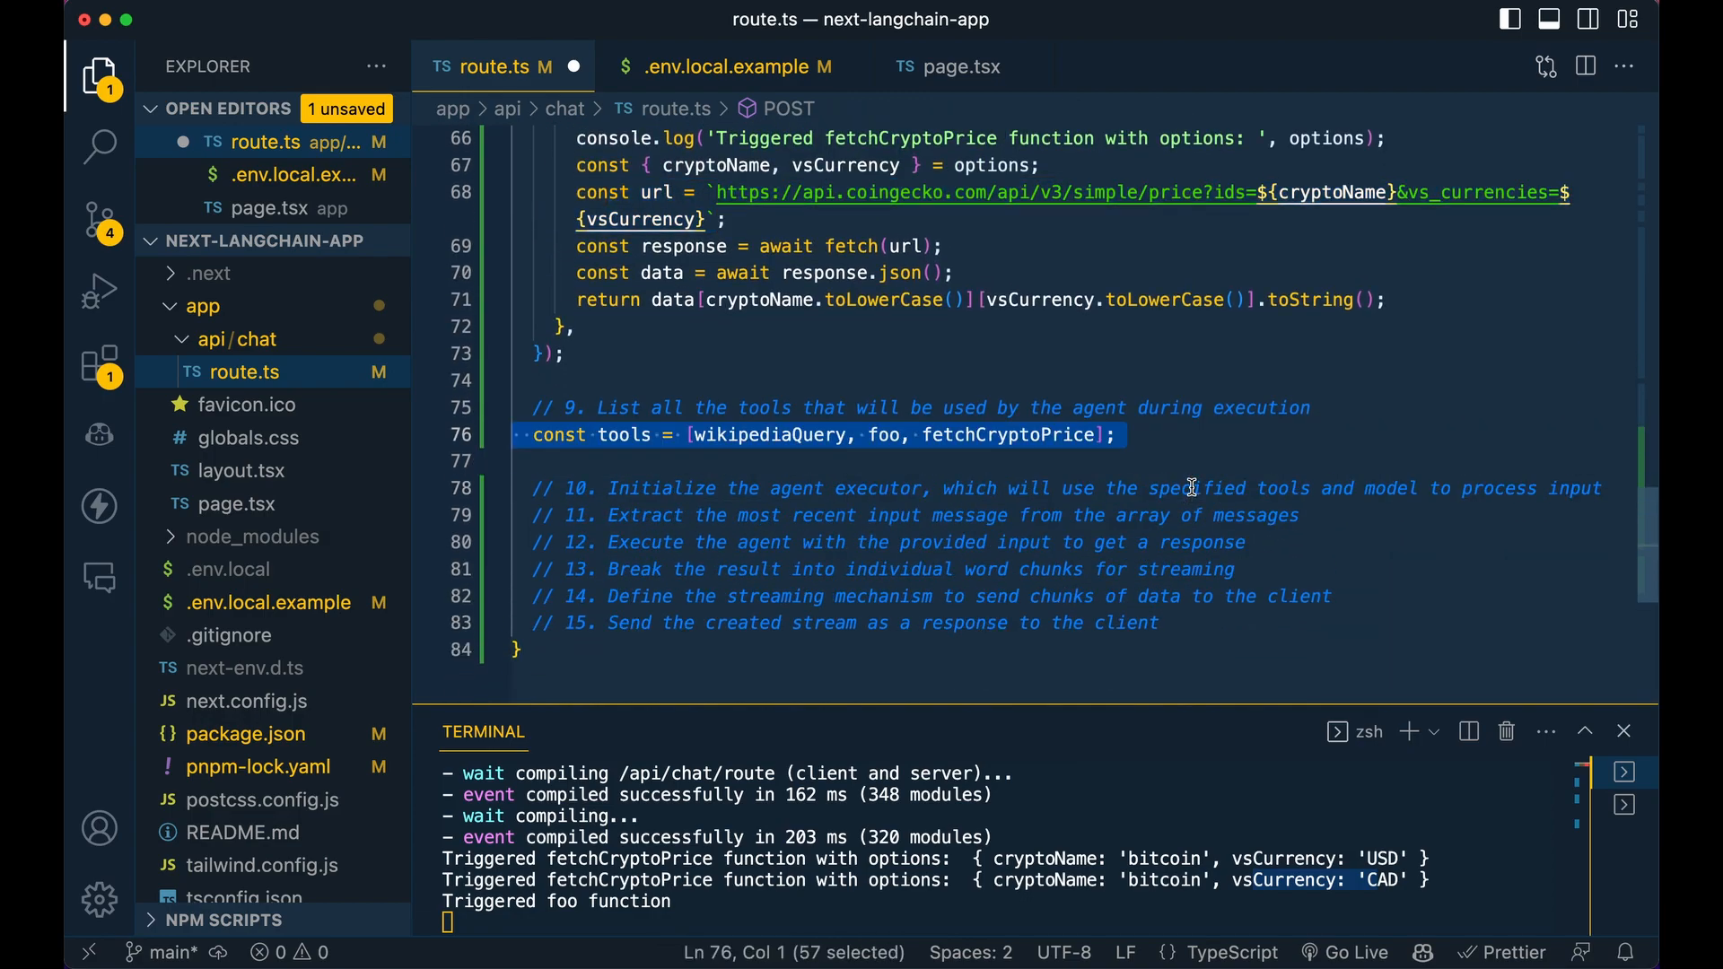
{"action": "left_click", "coordinate": [1191, 466]}
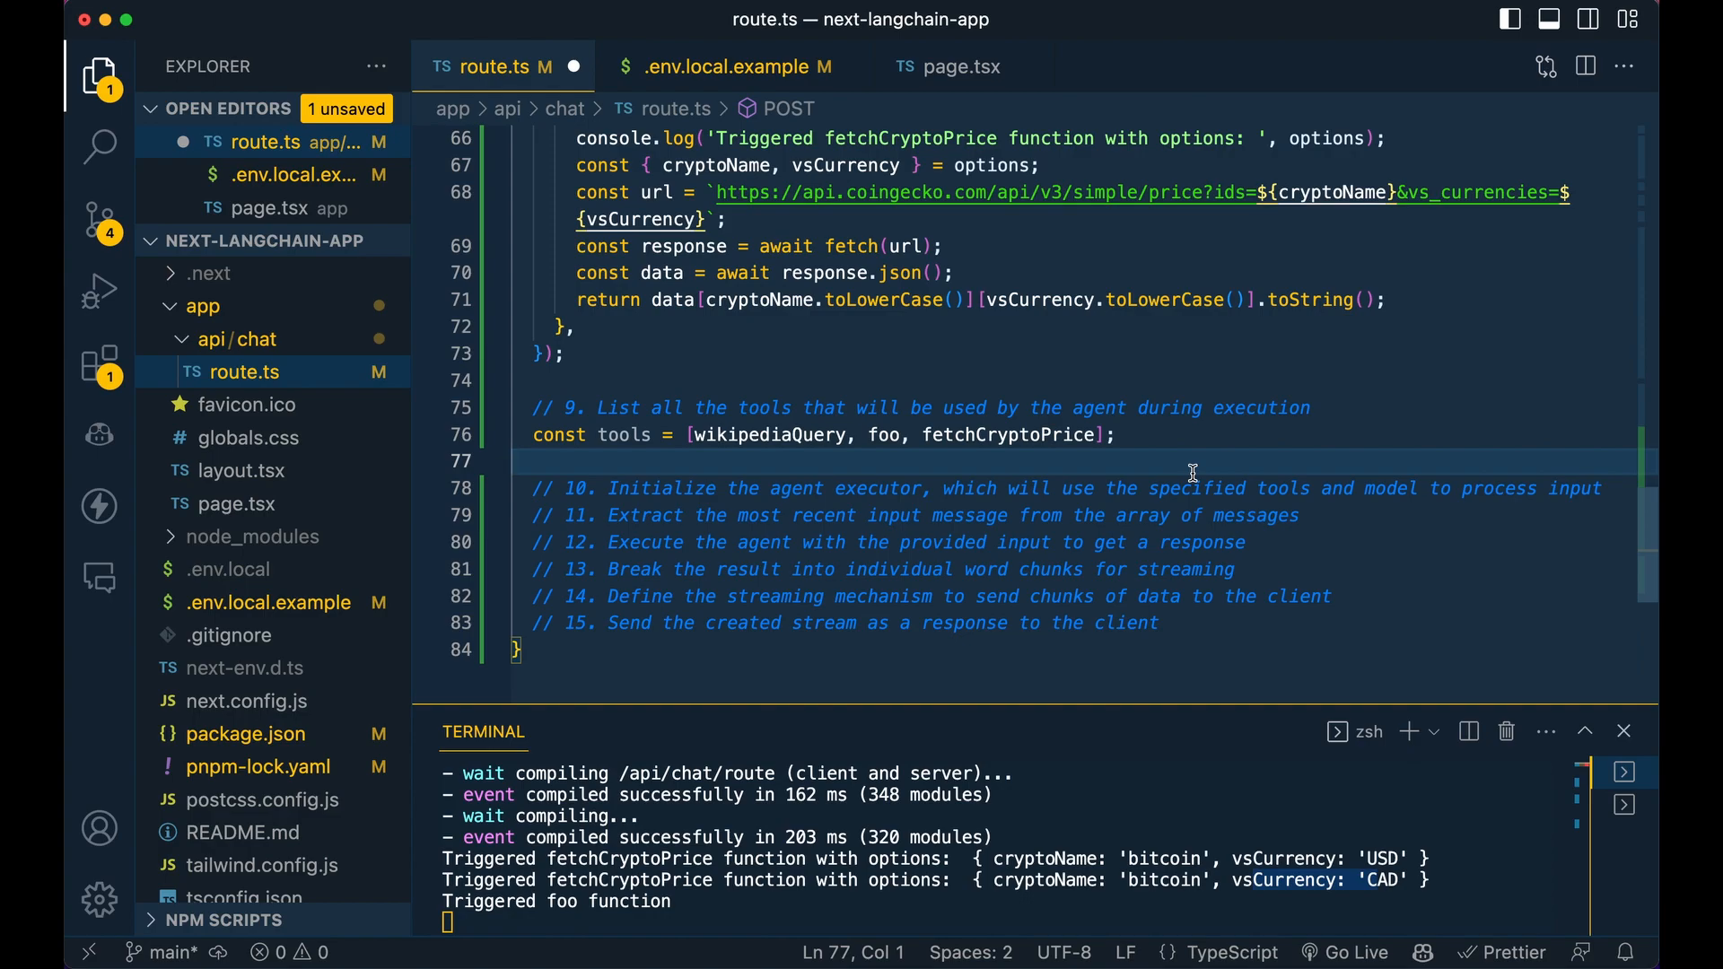
Paste const executor = await initializeAgentExecutorWithOptions(tools, model, { agentType: "openai-functions" }); under comment 10
{"action": "key", "text": "Down"}
{"action": "key", "text": "End"}
{"action": "key", "text": "Return"}
{"action": "type", "text": "const executor = await initializeAgentExecutorWithOptions(tools, model, {     agentType: \"openai-functions\",   });"}
{"action": "scroll", "coordinate": [1059, 516], "scroll_direction": "down", "scroll_amount": 10}
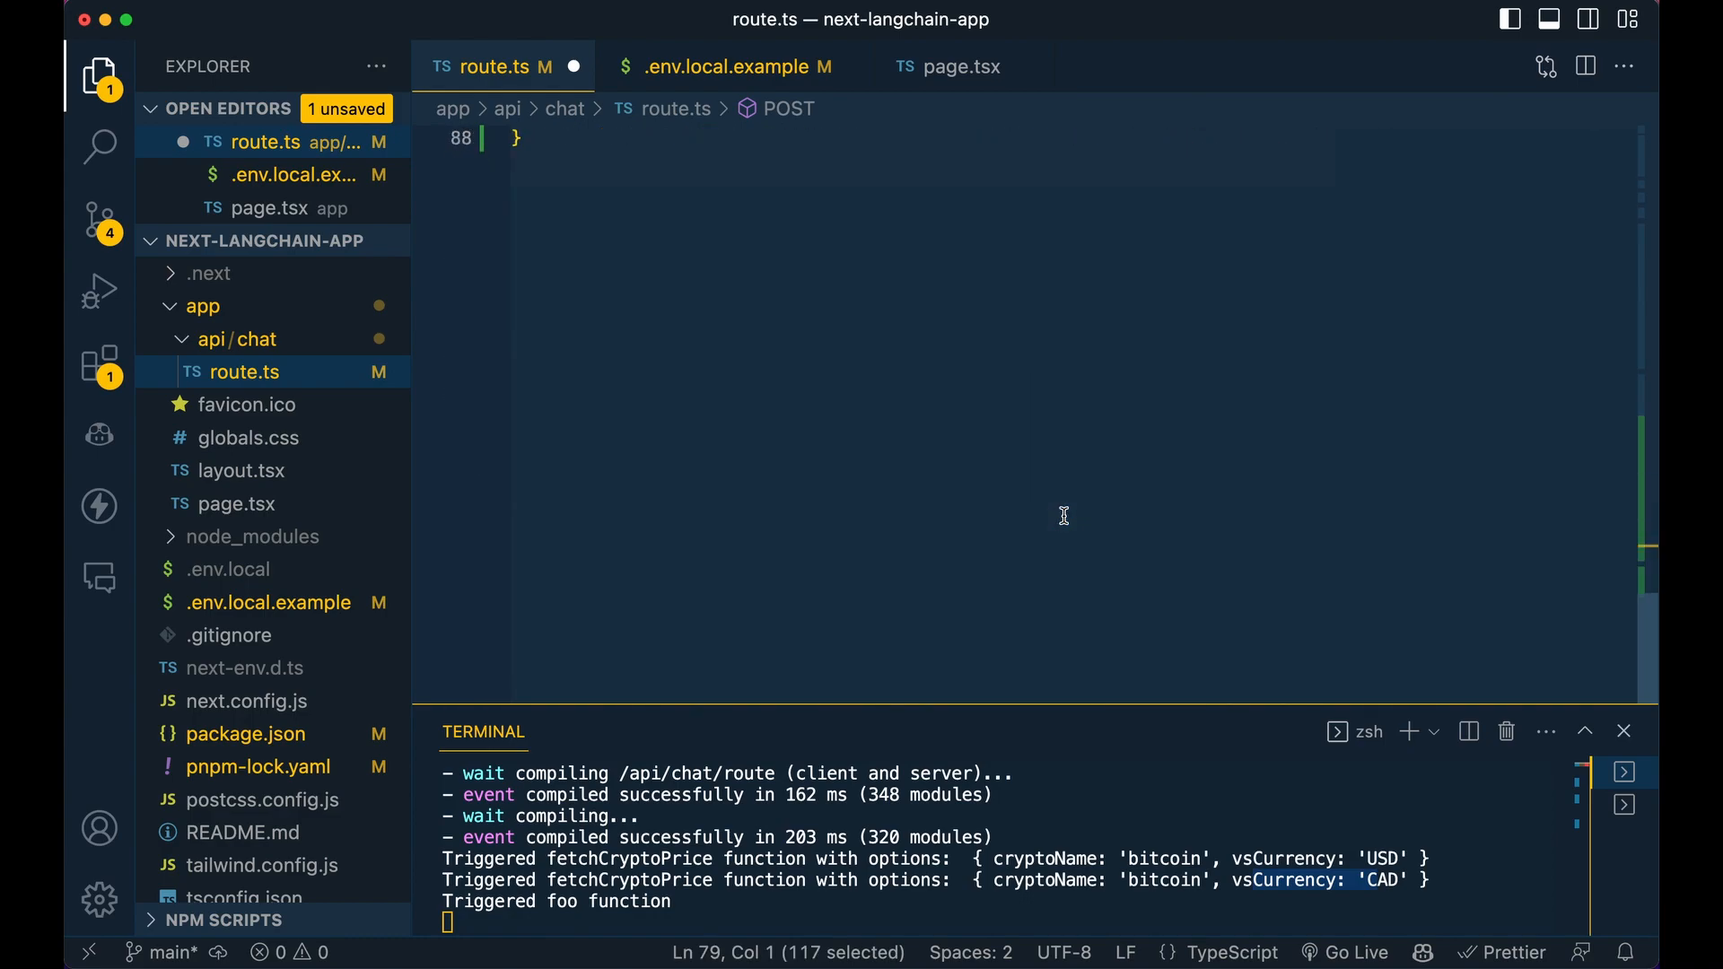
{"action": "scroll", "coordinate": [1033, 472], "scroll_direction": "up", "scroll_amount": 5}
{"action": "scroll", "coordinate": [1033, 472], "scroll_direction": "up", "scroll_amount": 3}
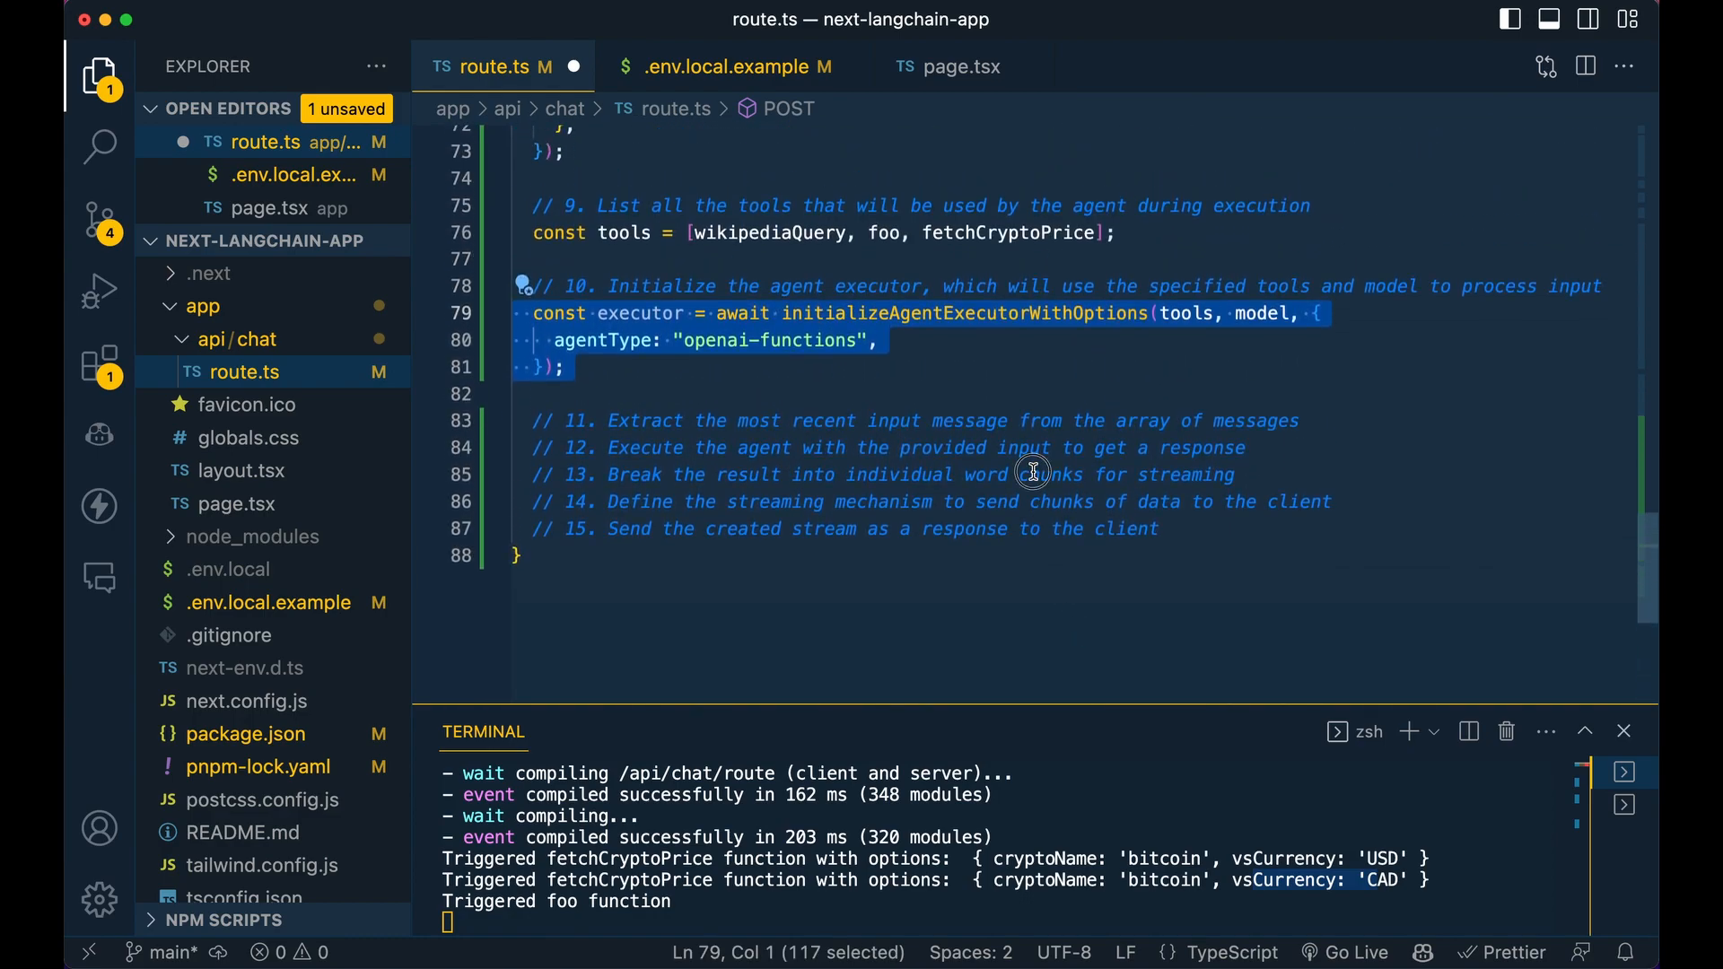
{"action": "left_click", "coordinate": [1032, 474]}
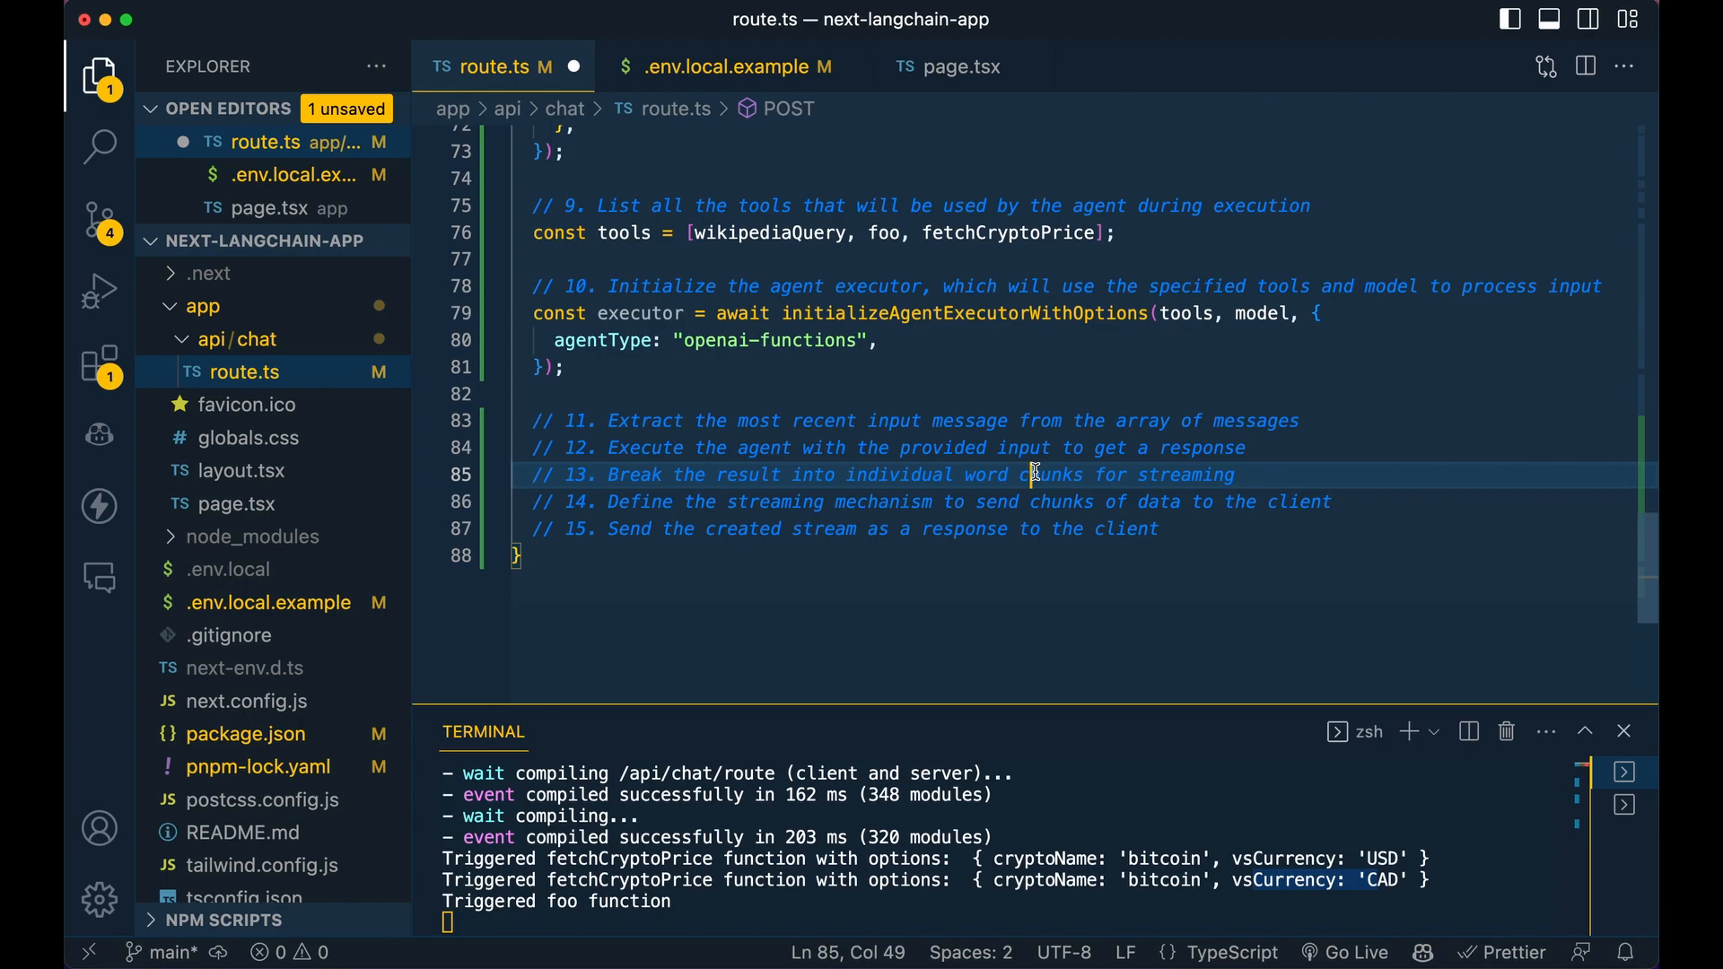
Send the chat app the foo-and-bitcoin-in-lira question, note the 779,645 TRY answer, and return to the editor
{"action": "key", "text": "super+Tab"}
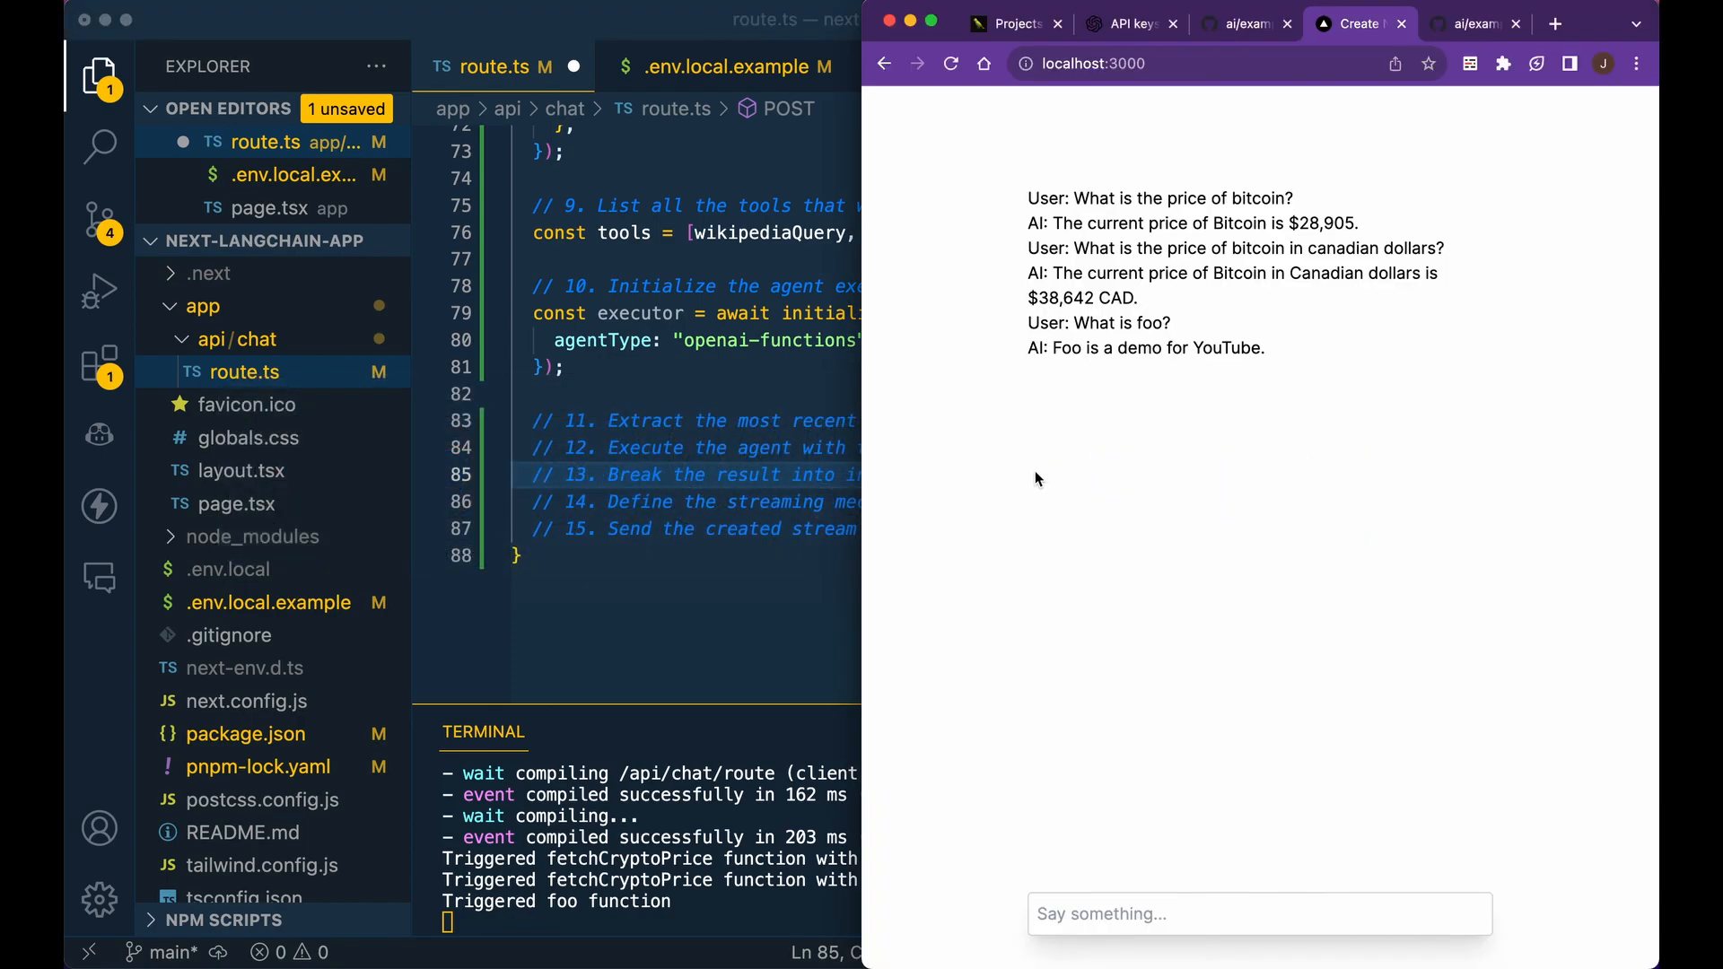
{"action": "left_click", "coordinate": [1078, 913]}
{"action": "type", "text": "What is the value of foo and the value of bitcoin "}
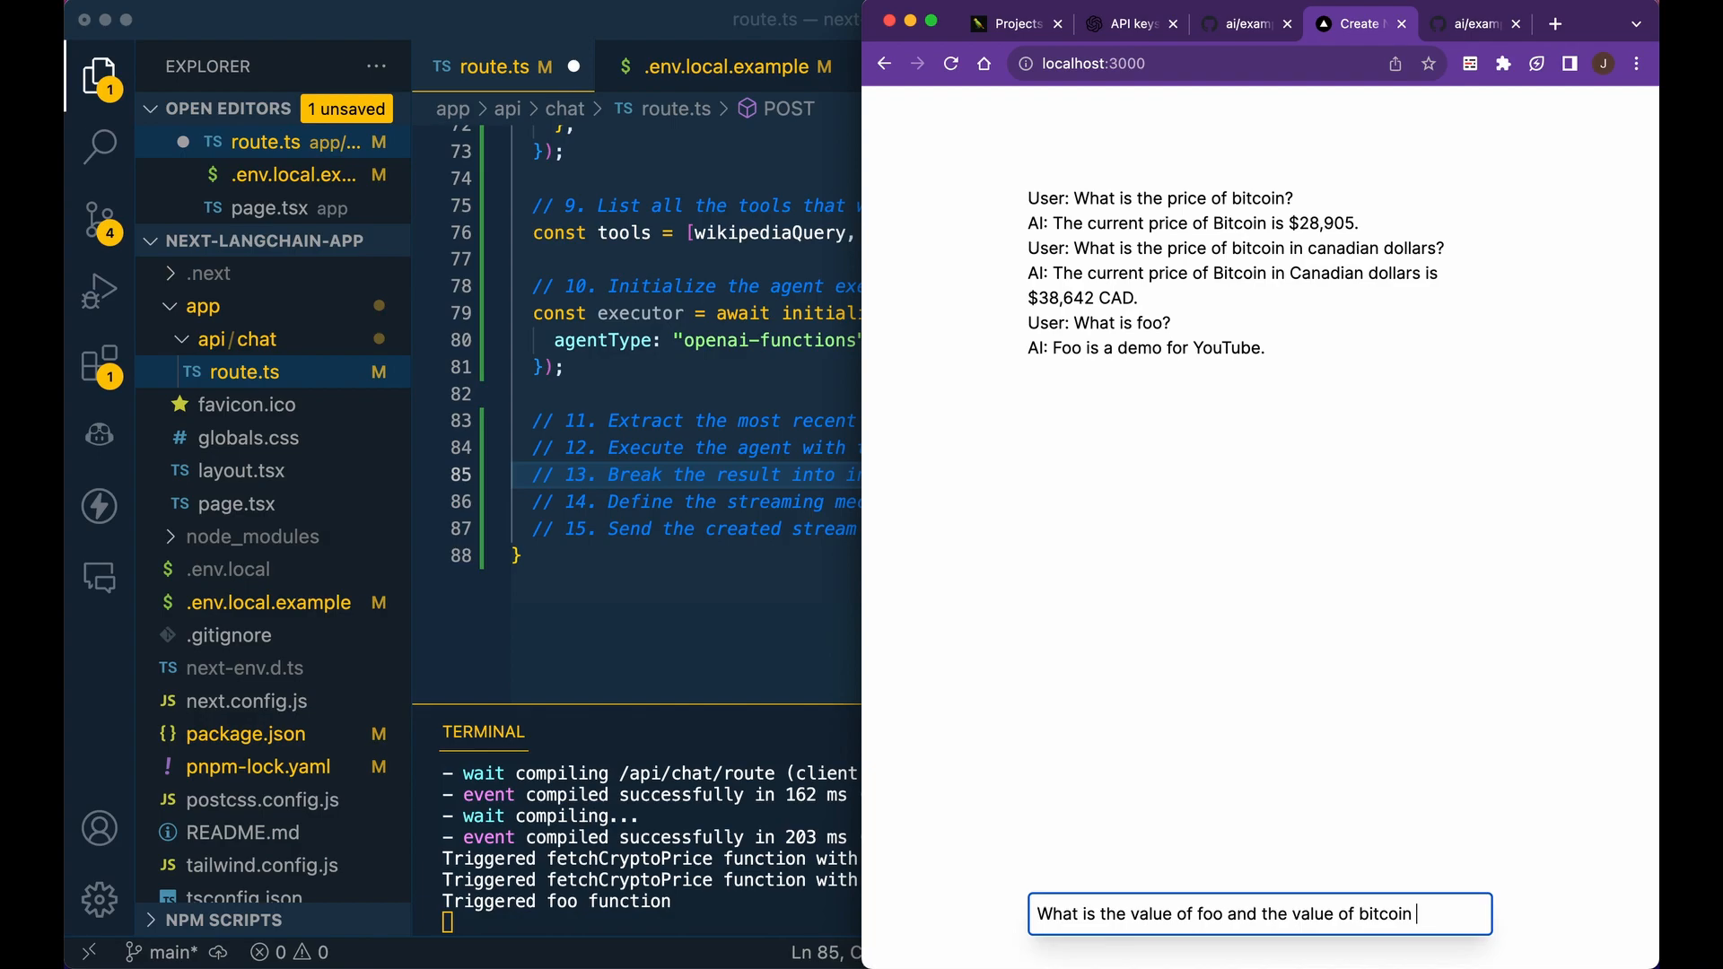
{"action": "type", "text": "in lira?"}
{"action": "key", "text": "Return"}
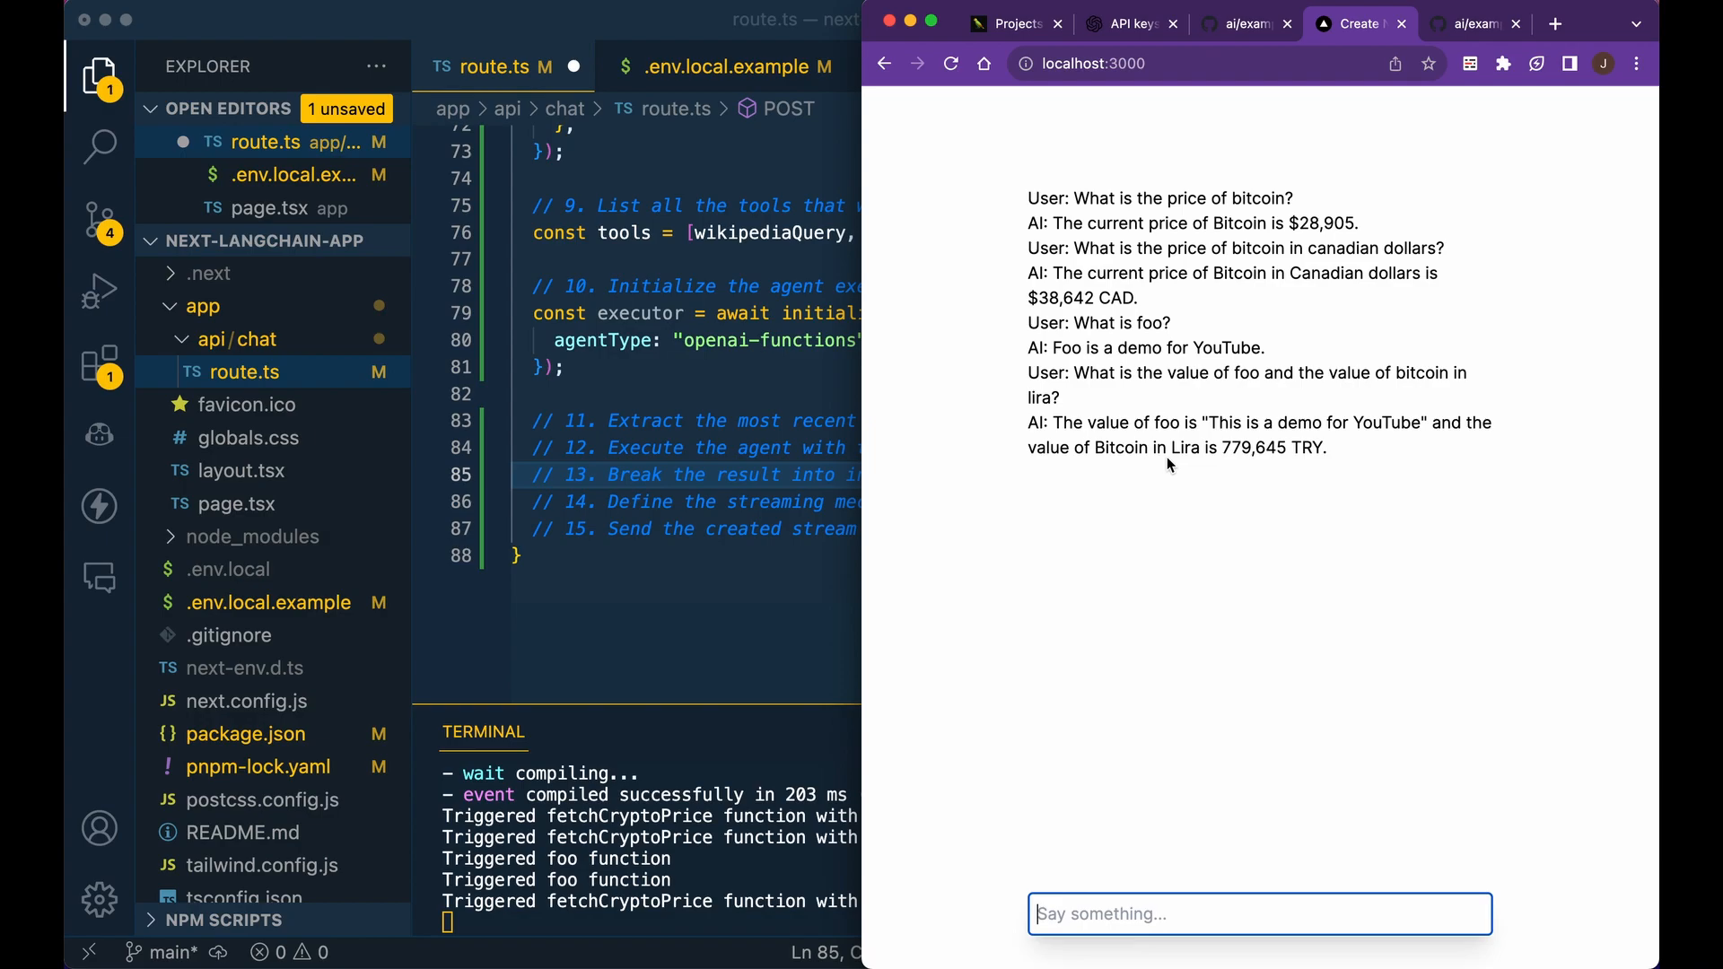
{"action": "left_click_drag", "start_coordinate": [1218, 448], "coordinate": [1328, 449]}
{"action": "left_click", "coordinate": [1335, 474]}
{"action": "left_click", "coordinate": [564, 474]}
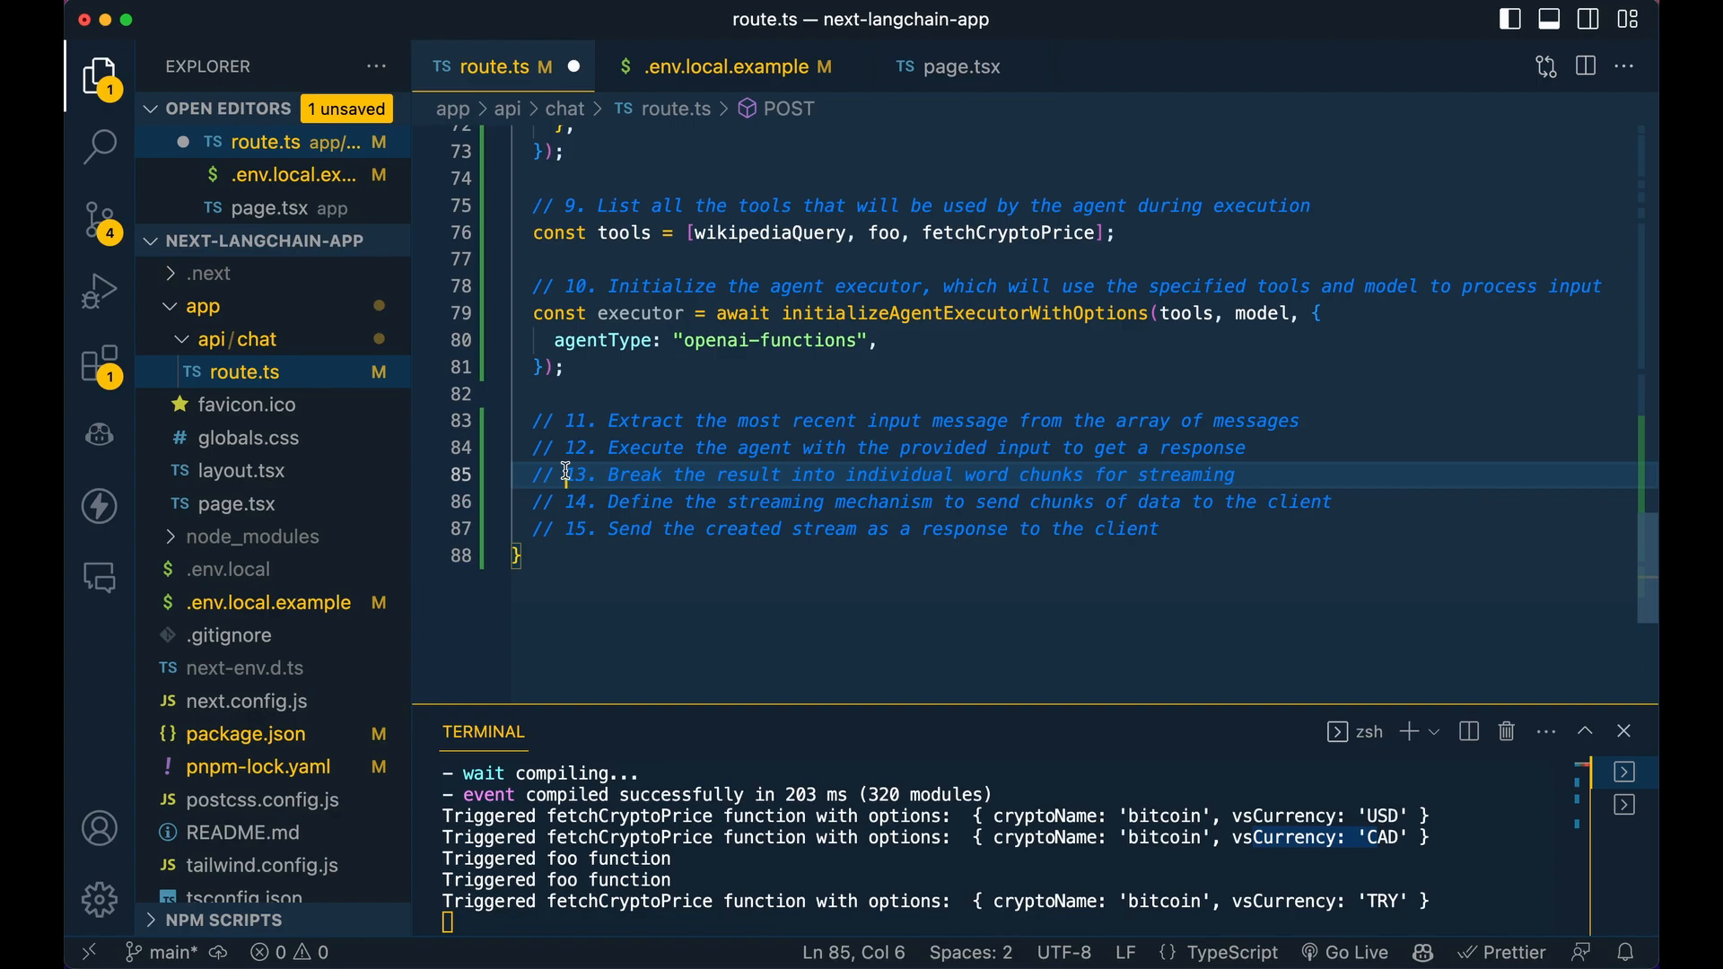
Paste the line extracting the latest message content on a new line under comment 11
{"action": "left_click", "coordinate": [690, 406]}
{"action": "key", "text": "End"}
{"action": "key", "text": "Return"}
{"action": "type", "text": "const input = messages[messages.length - 1].content;"}
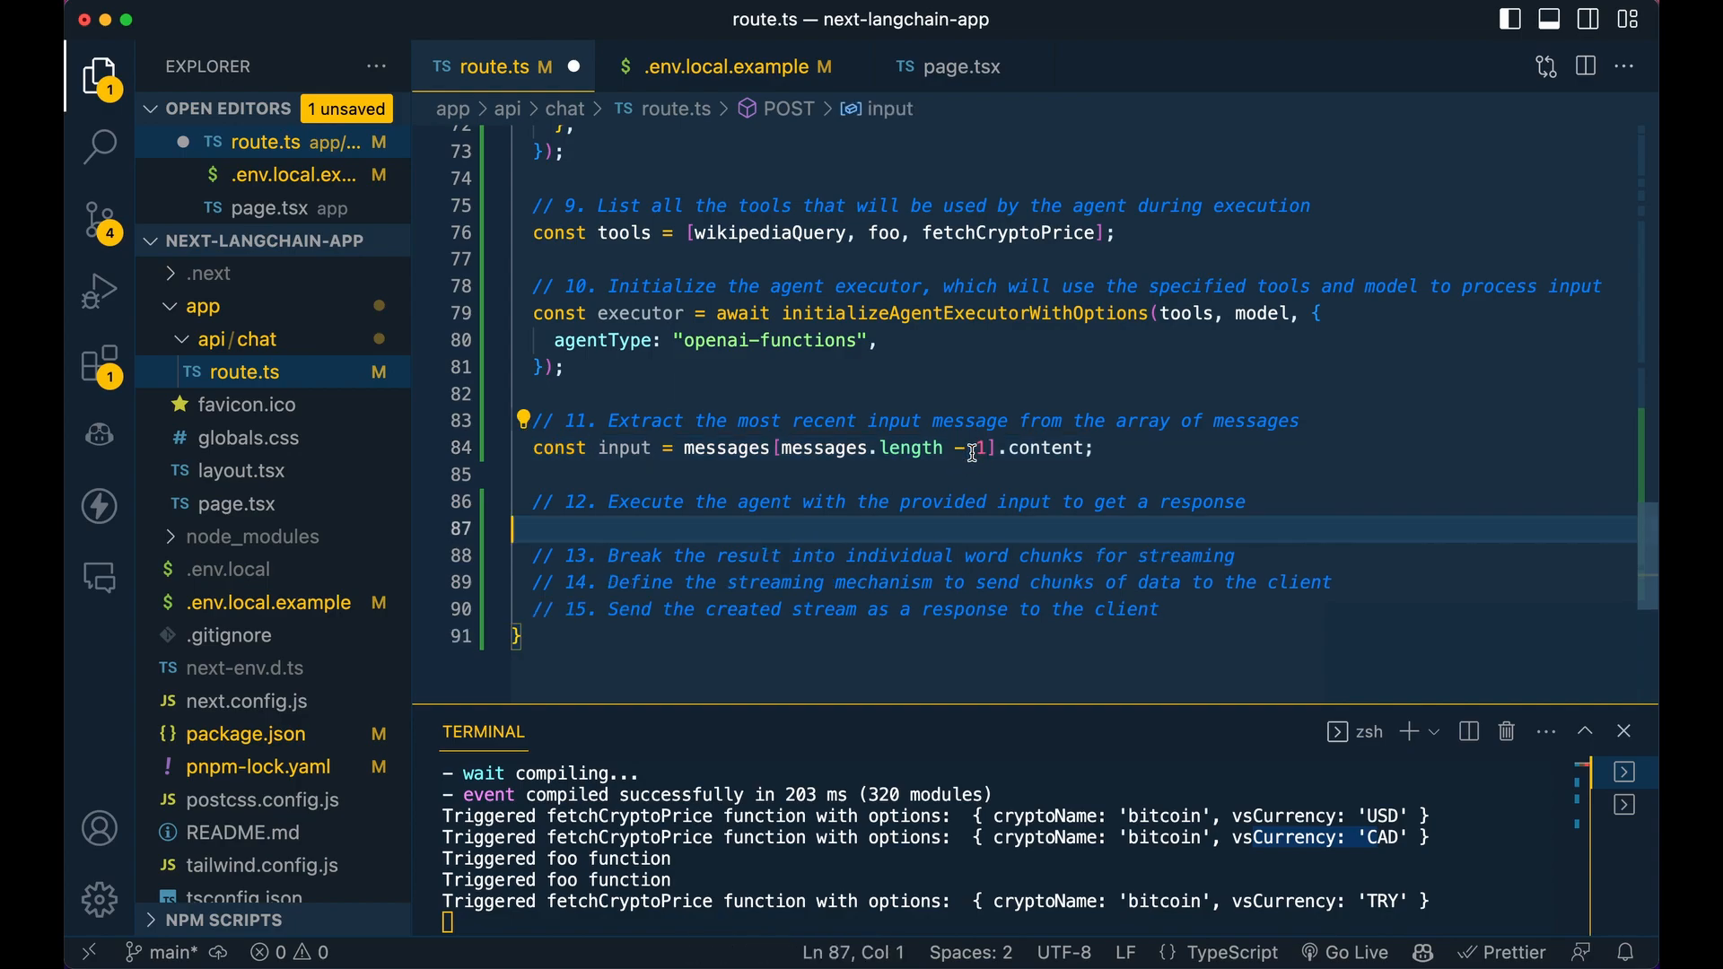
{"action": "scroll", "coordinate": [961, 475], "scroll_direction": "down", "scroll_amount": 4}
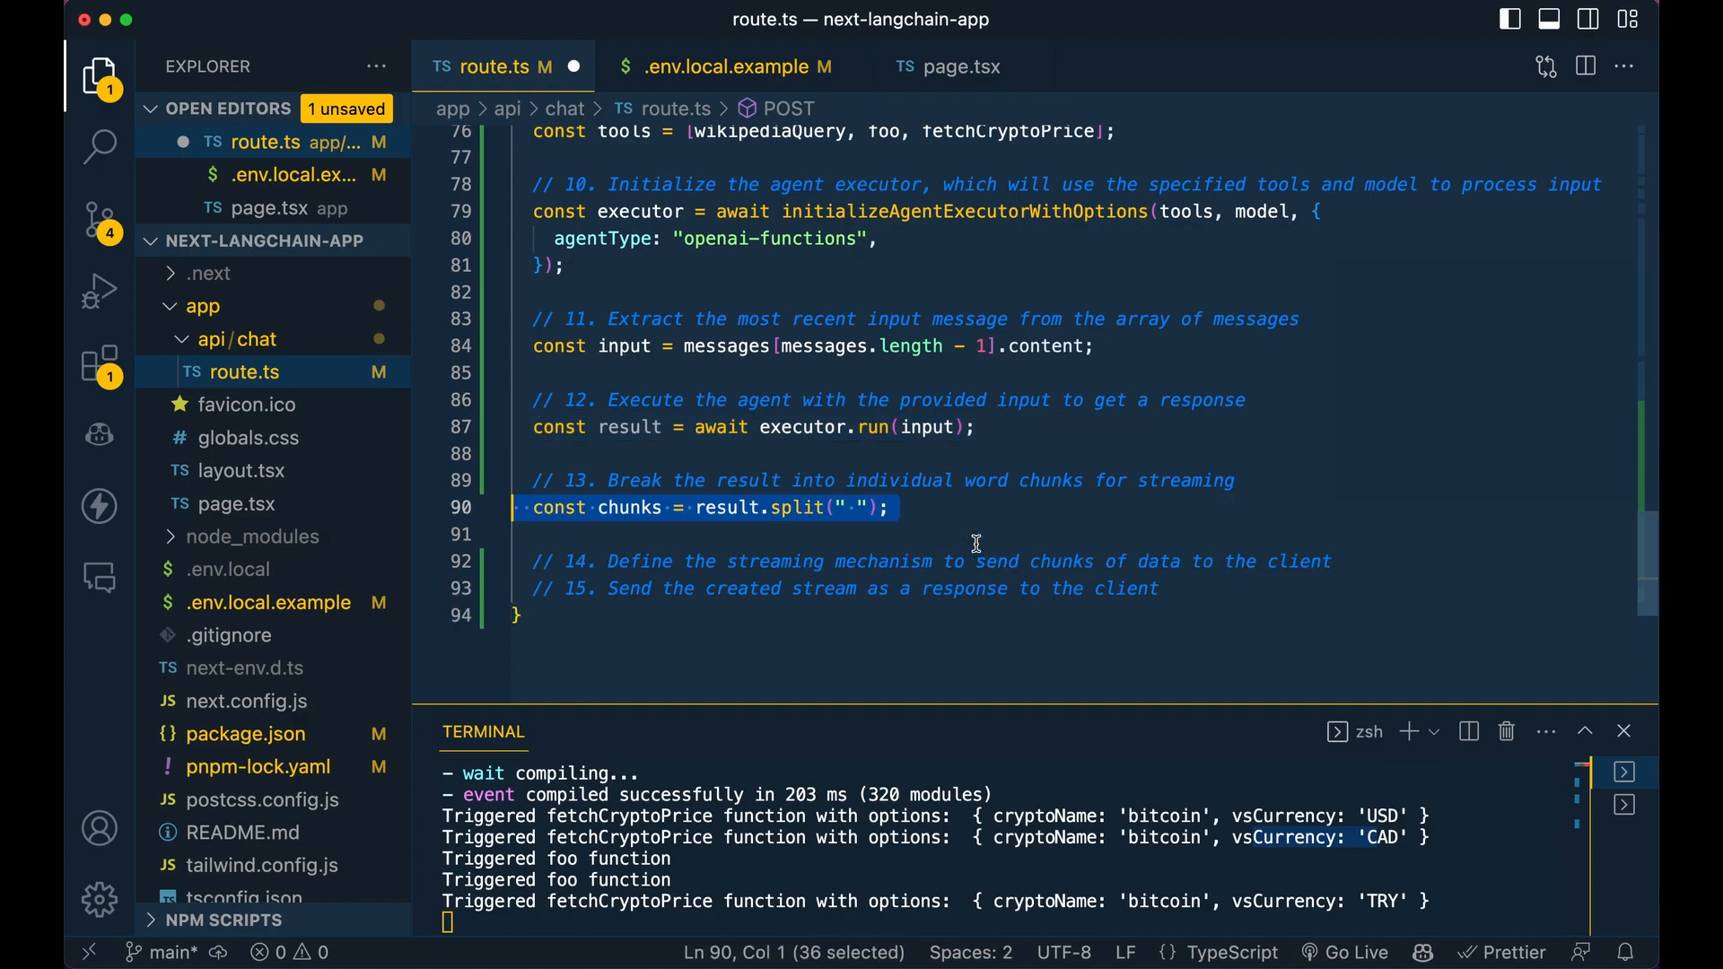
{"action": "scroll", "coordinate": [976, 543], "scroll_direction": "down", "scroll_amount": 1}
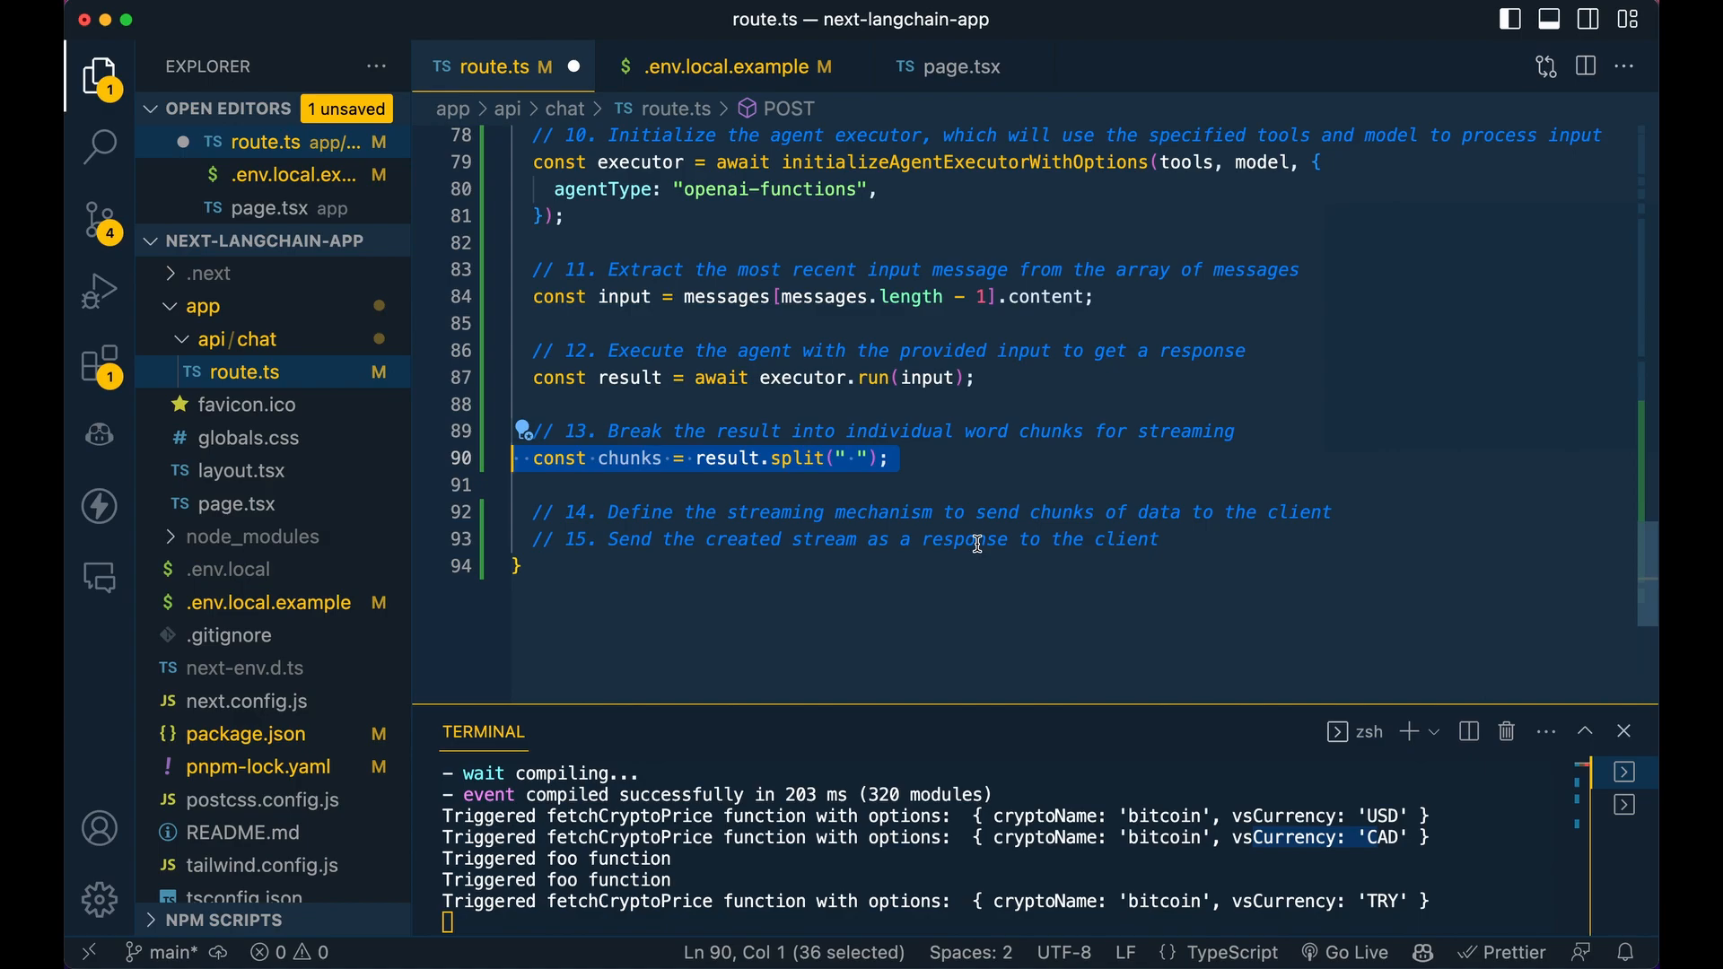
Paste the ReadableStream block streaming the word chunks under comment 14
{"action": "left_click", "coordinate": [978, 543]}
{"action": "key", "text": "ctrl+shift+Return"}
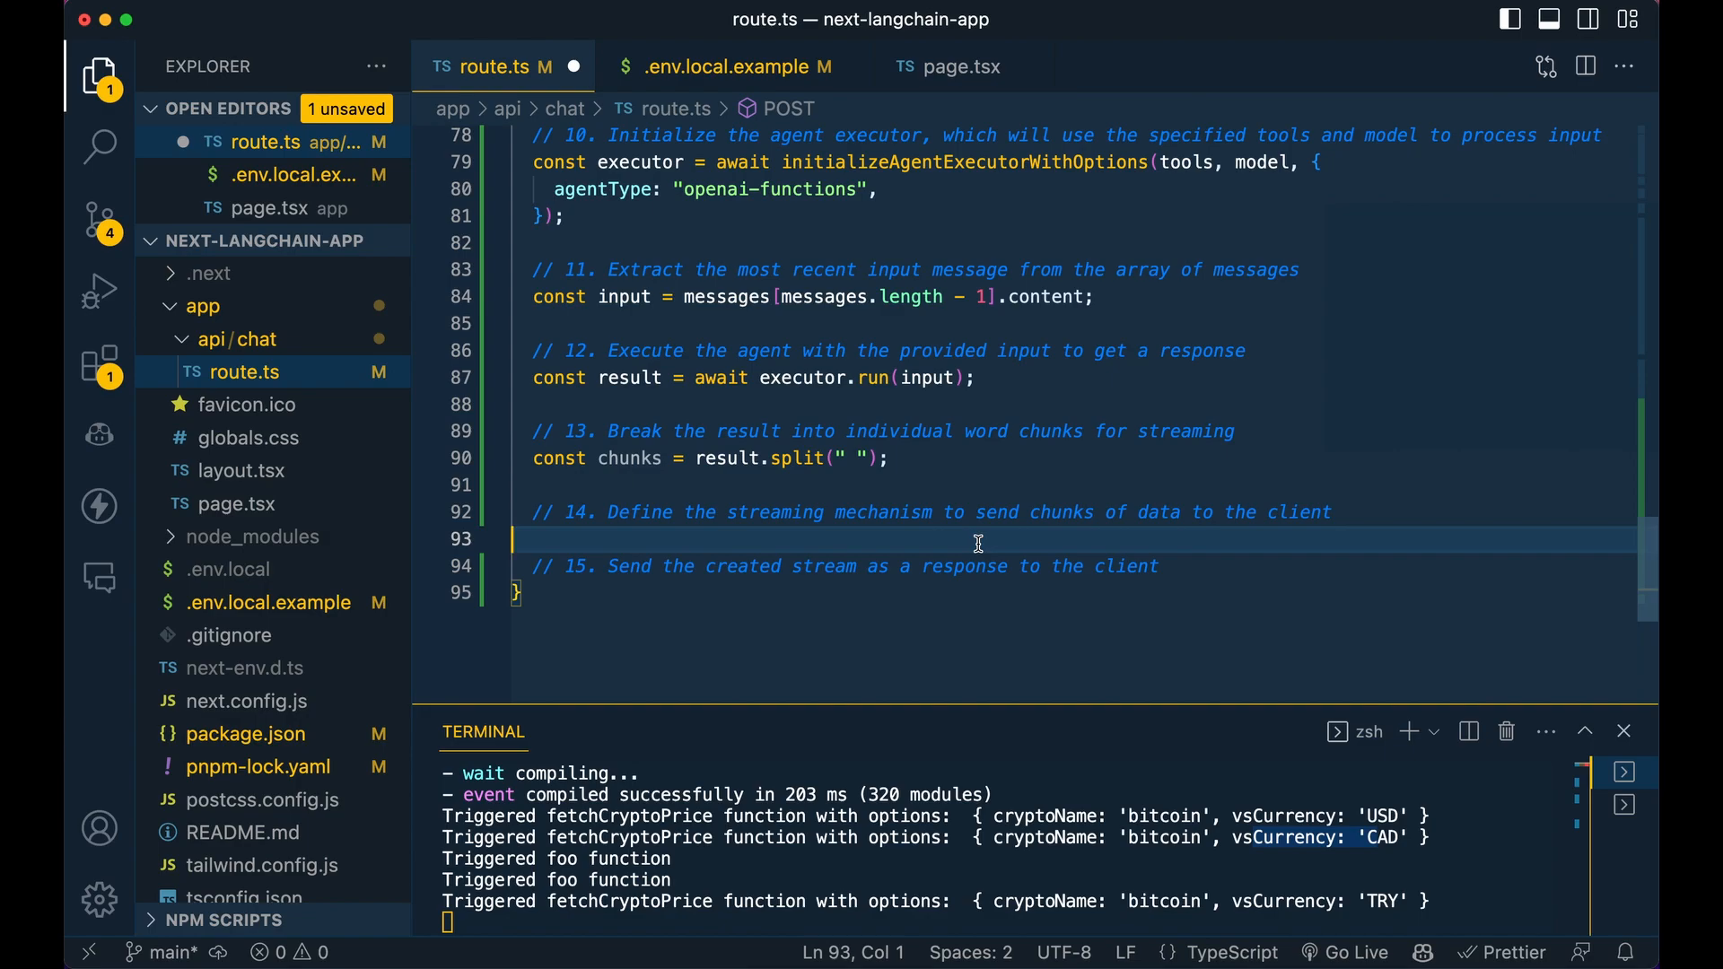
{"action": "key", "text": "ctrl+v"}
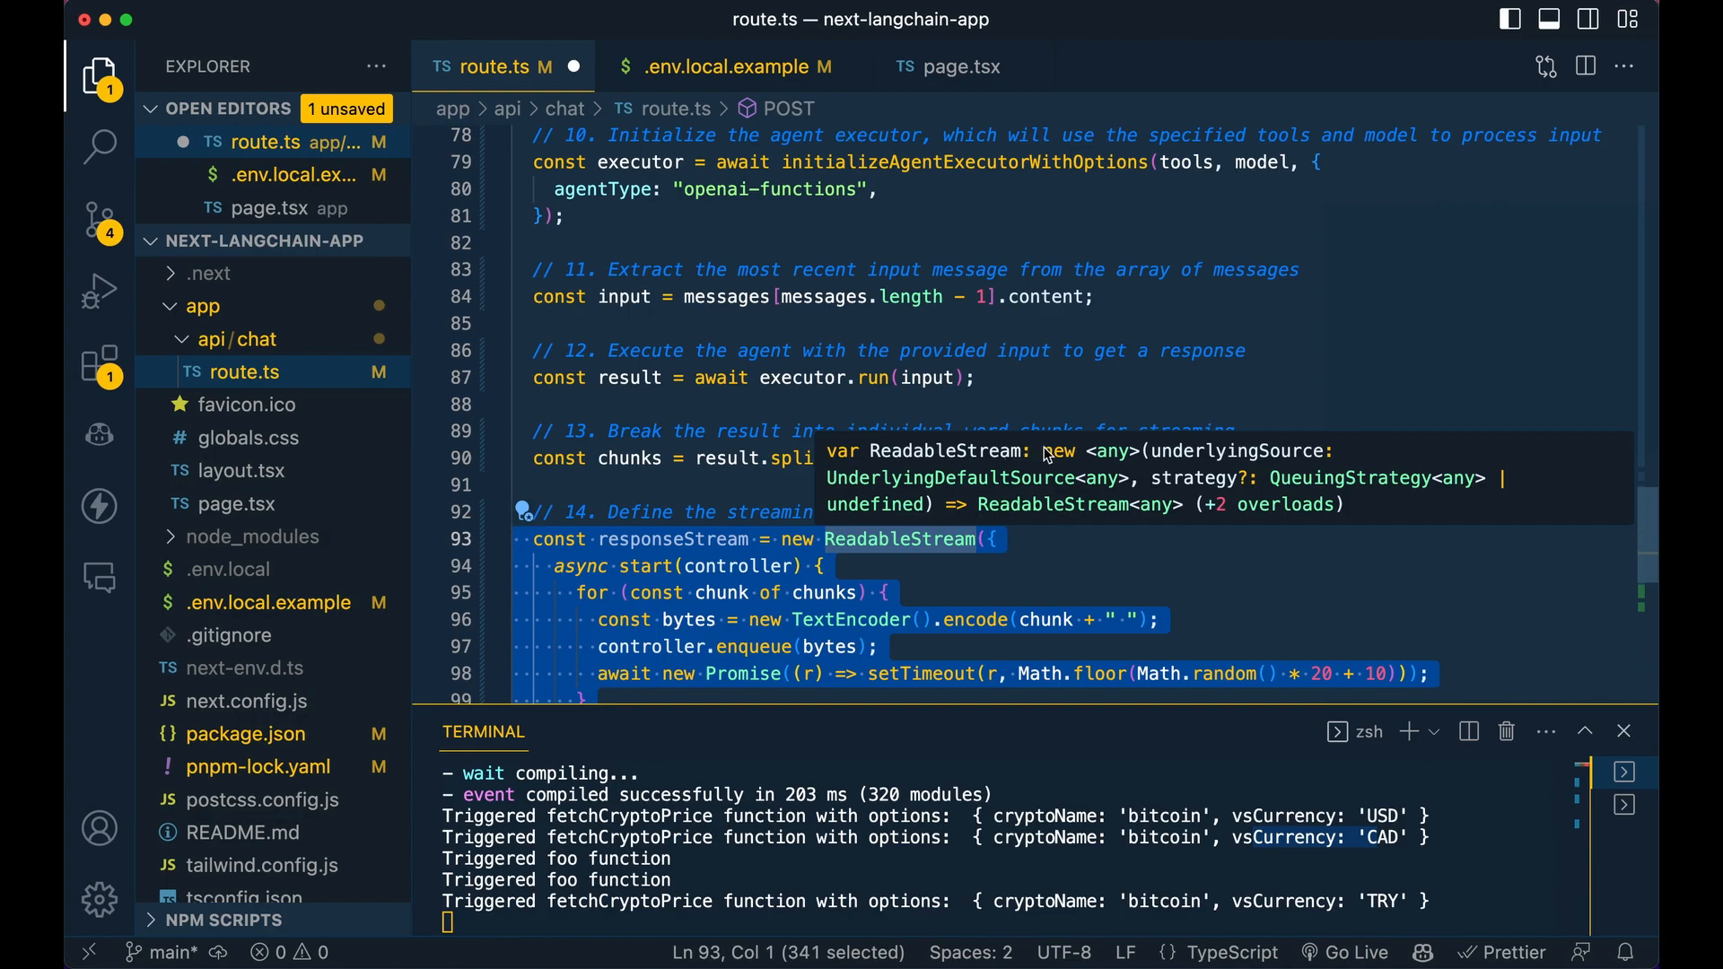
{"action": "scroll", "coordinate": [1053, 576], "scroll_direction": "down", "scroll_amount": 2}
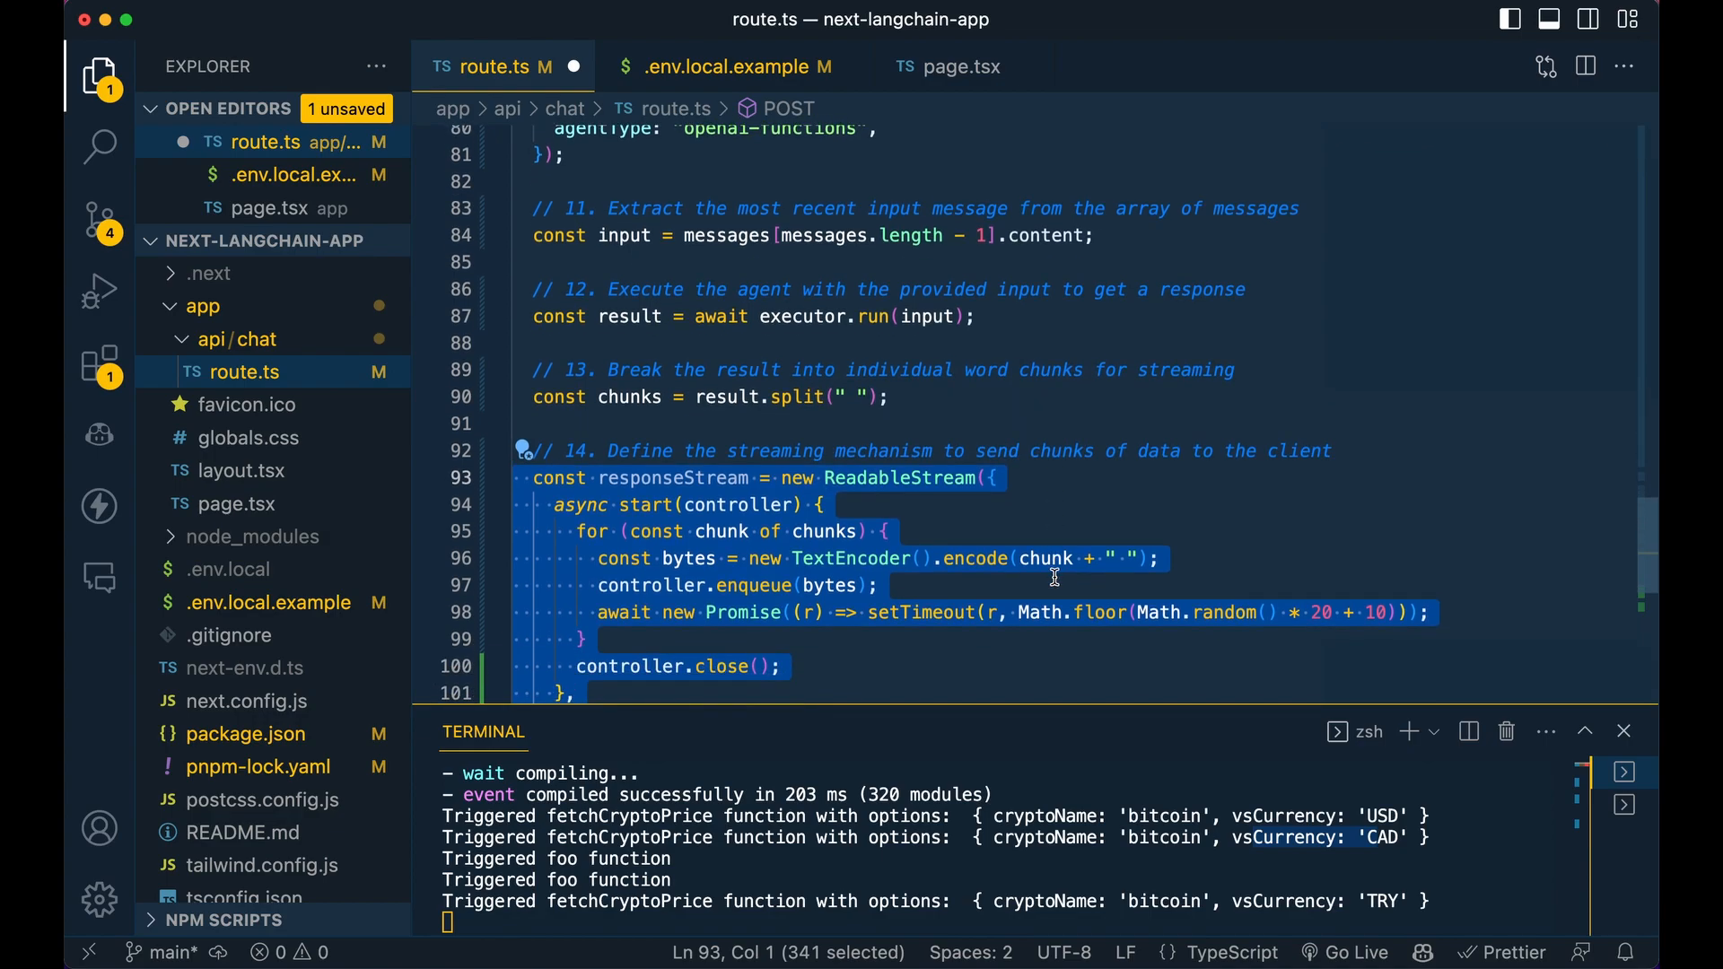
{"action": "left_click", "coordinate": [1094, 586]}
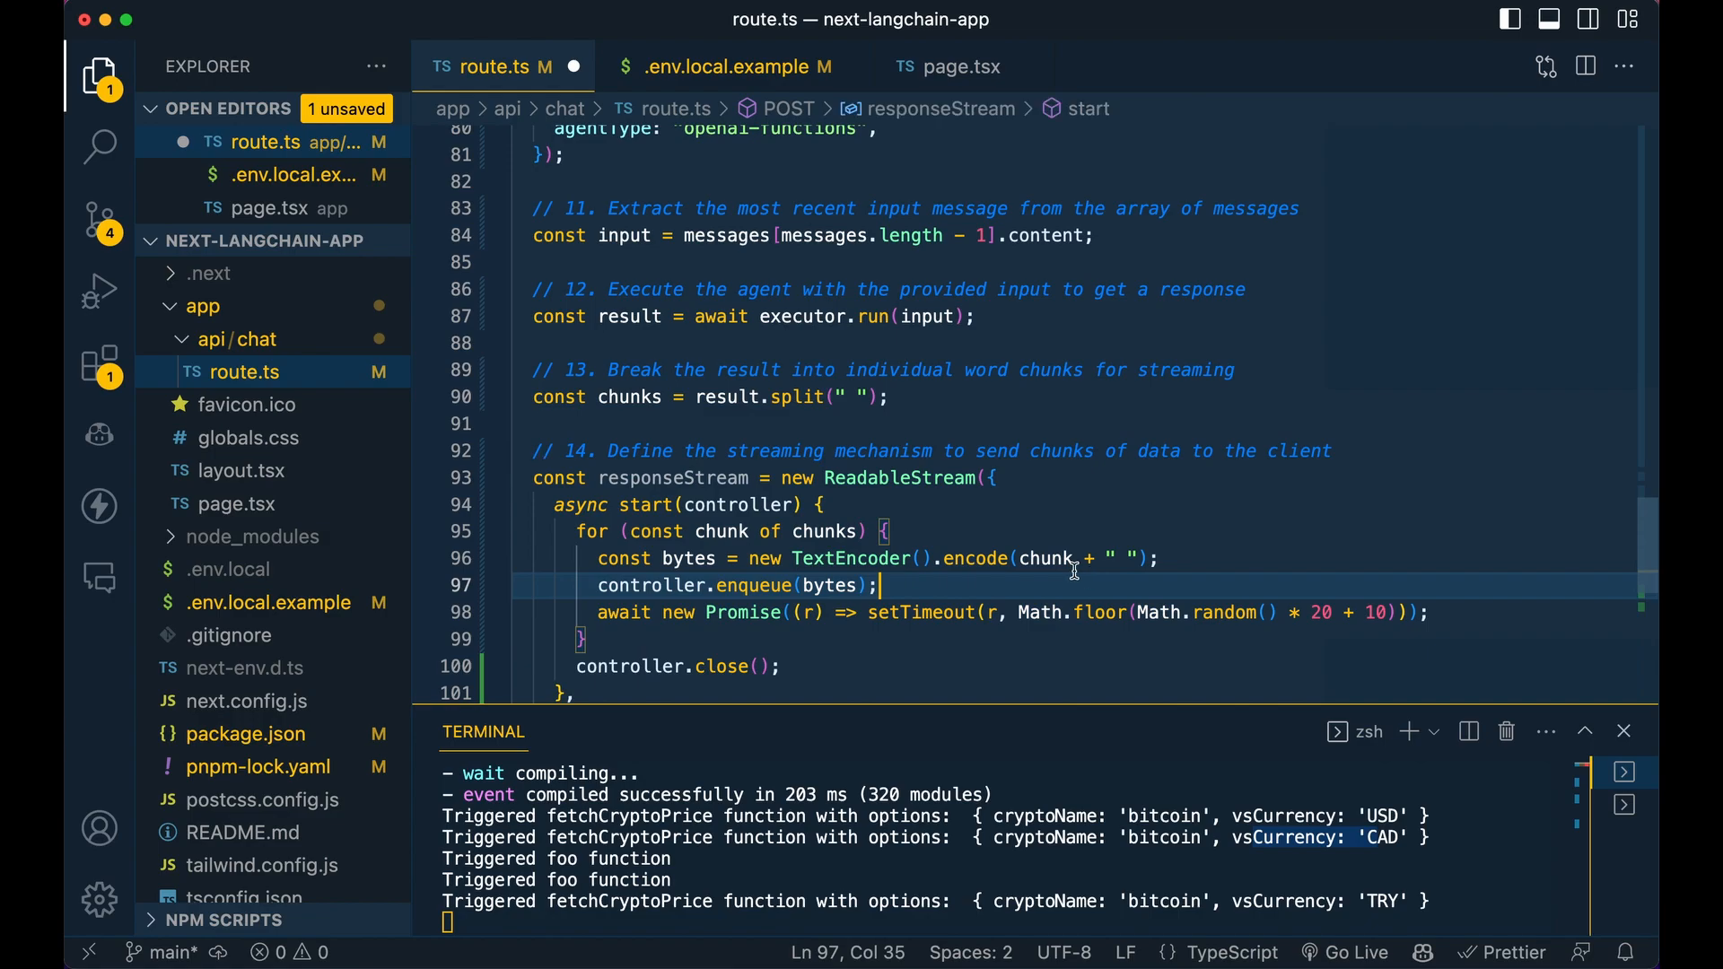
{"action": "scroll", "coordinate": [768, 464], "scroll_direction": "down", "scroll_amount": 4}
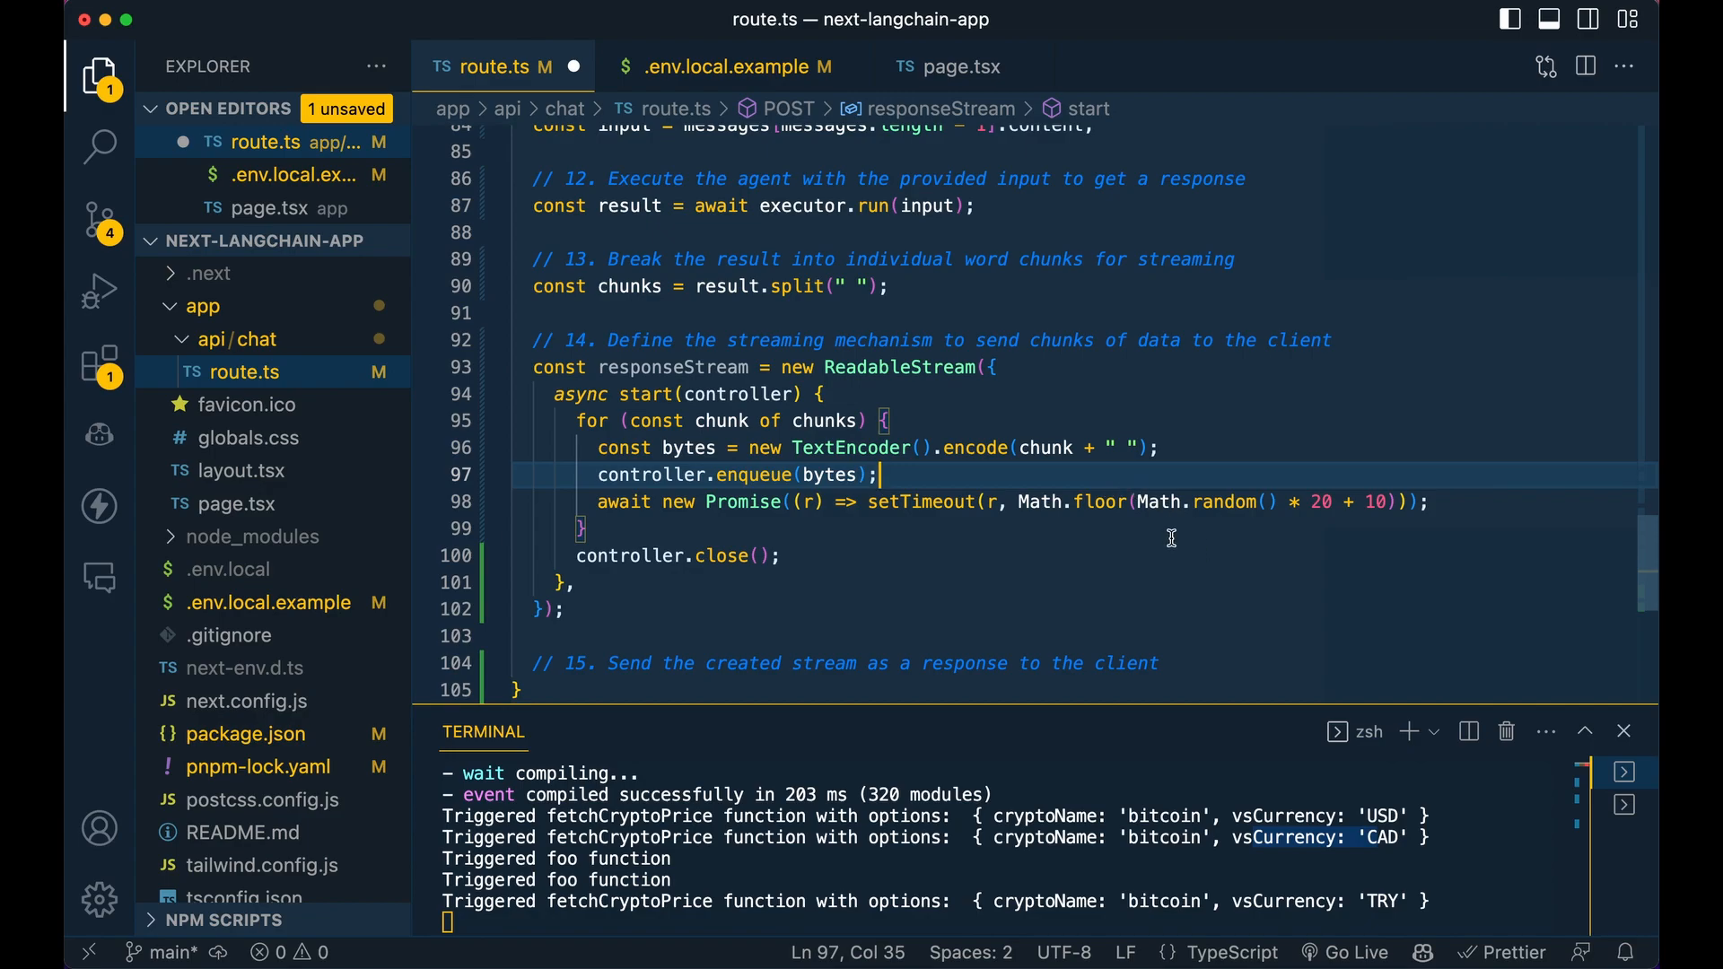
Add return new StreamingTextResponse(responseStream) under comment 15 and save route.ts
{"action": "left_click", "coordinate": [1093, 618]}
{"action": "type", "text": "return new StreamingTextResponse(responseStream)"}
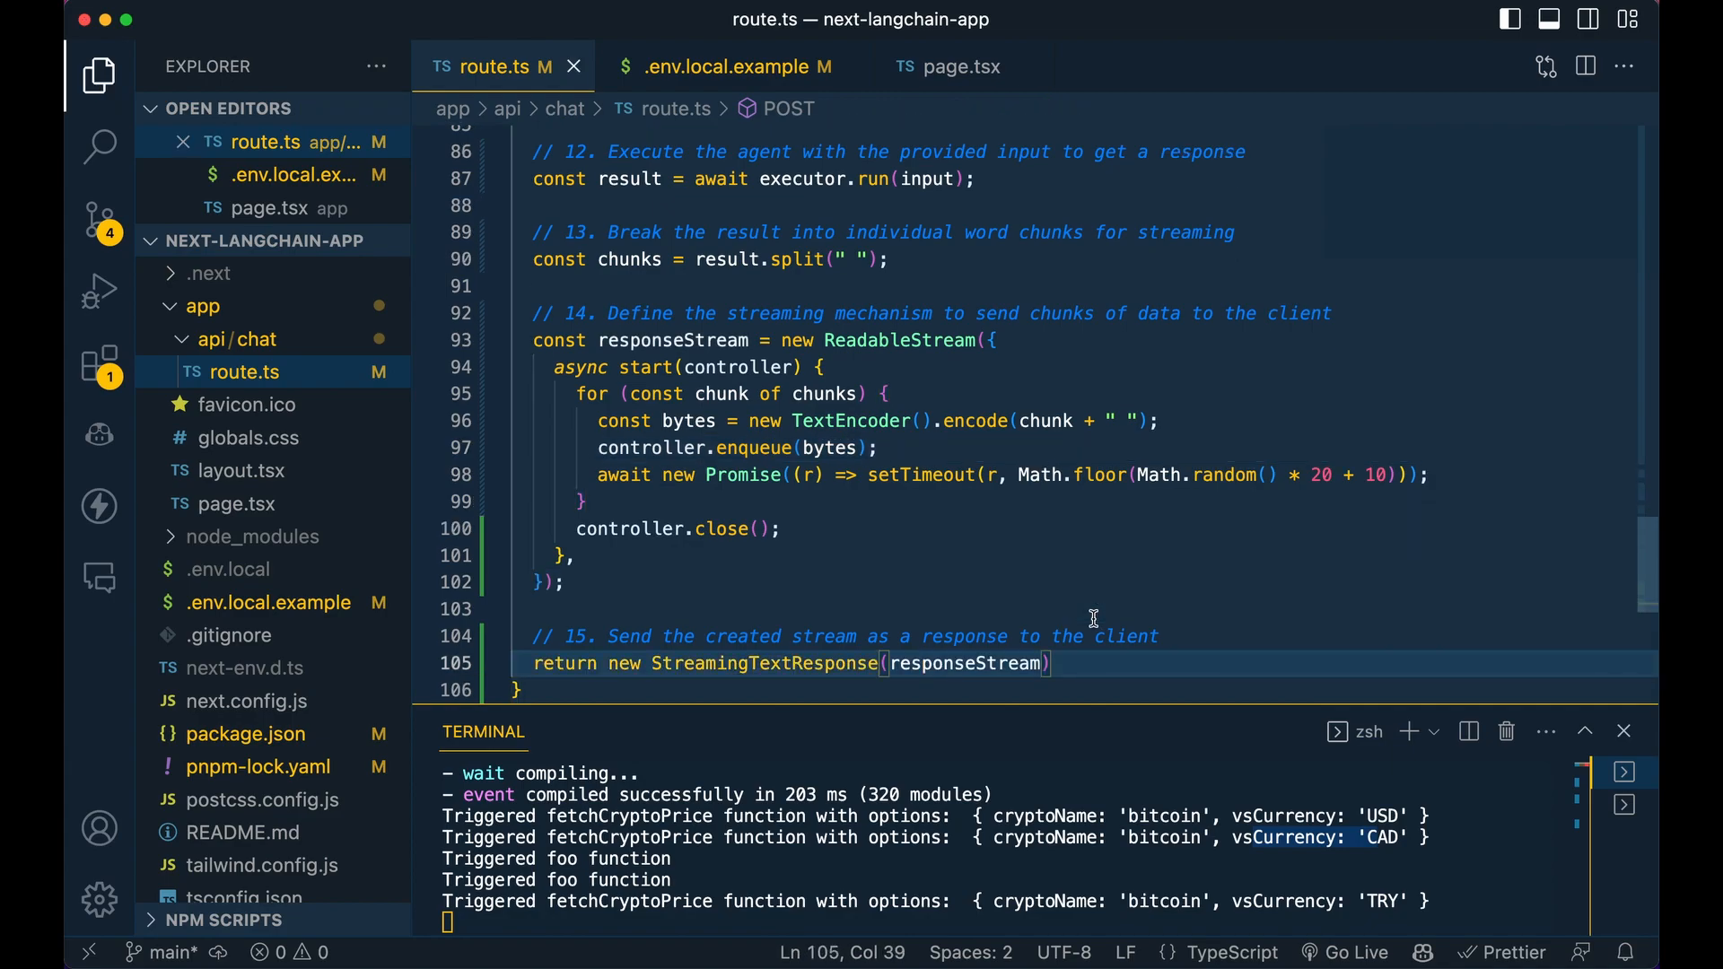
{"action": "key", "text": "super+s"}
{"action": "left_click", "coordinate": [1084, 619]}
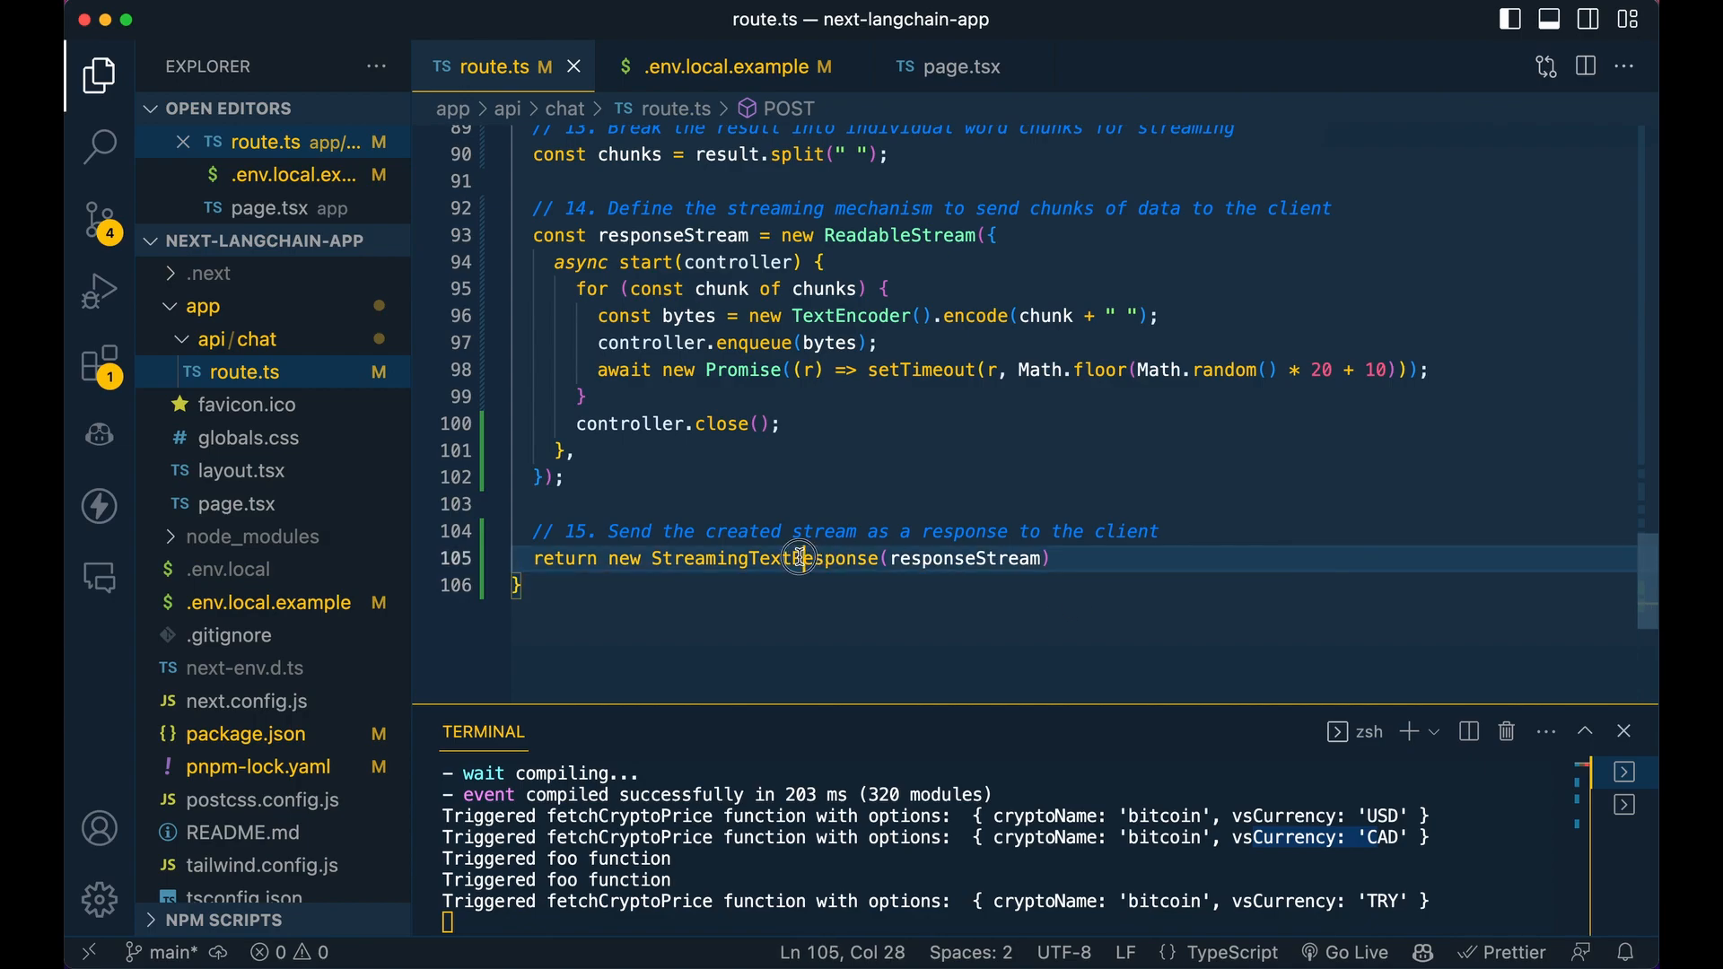
{"action": "double_click", "coordinate": [832, 557]}
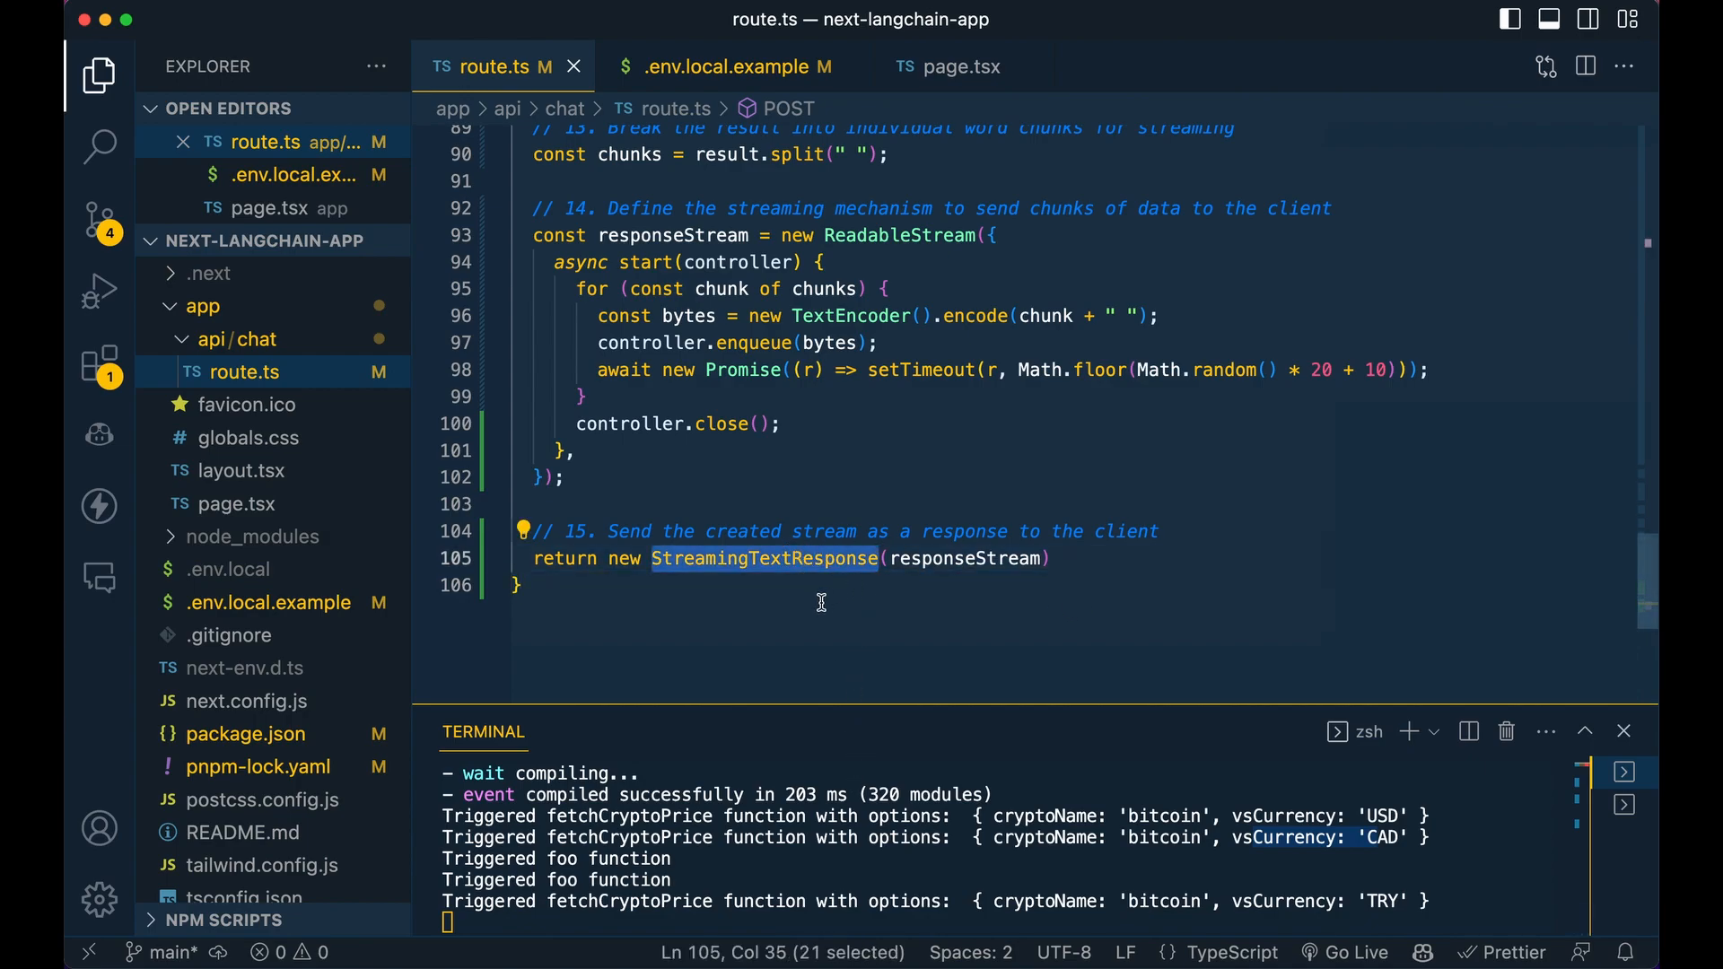
{"action": "left_click", "coordinate": [794, 532]}
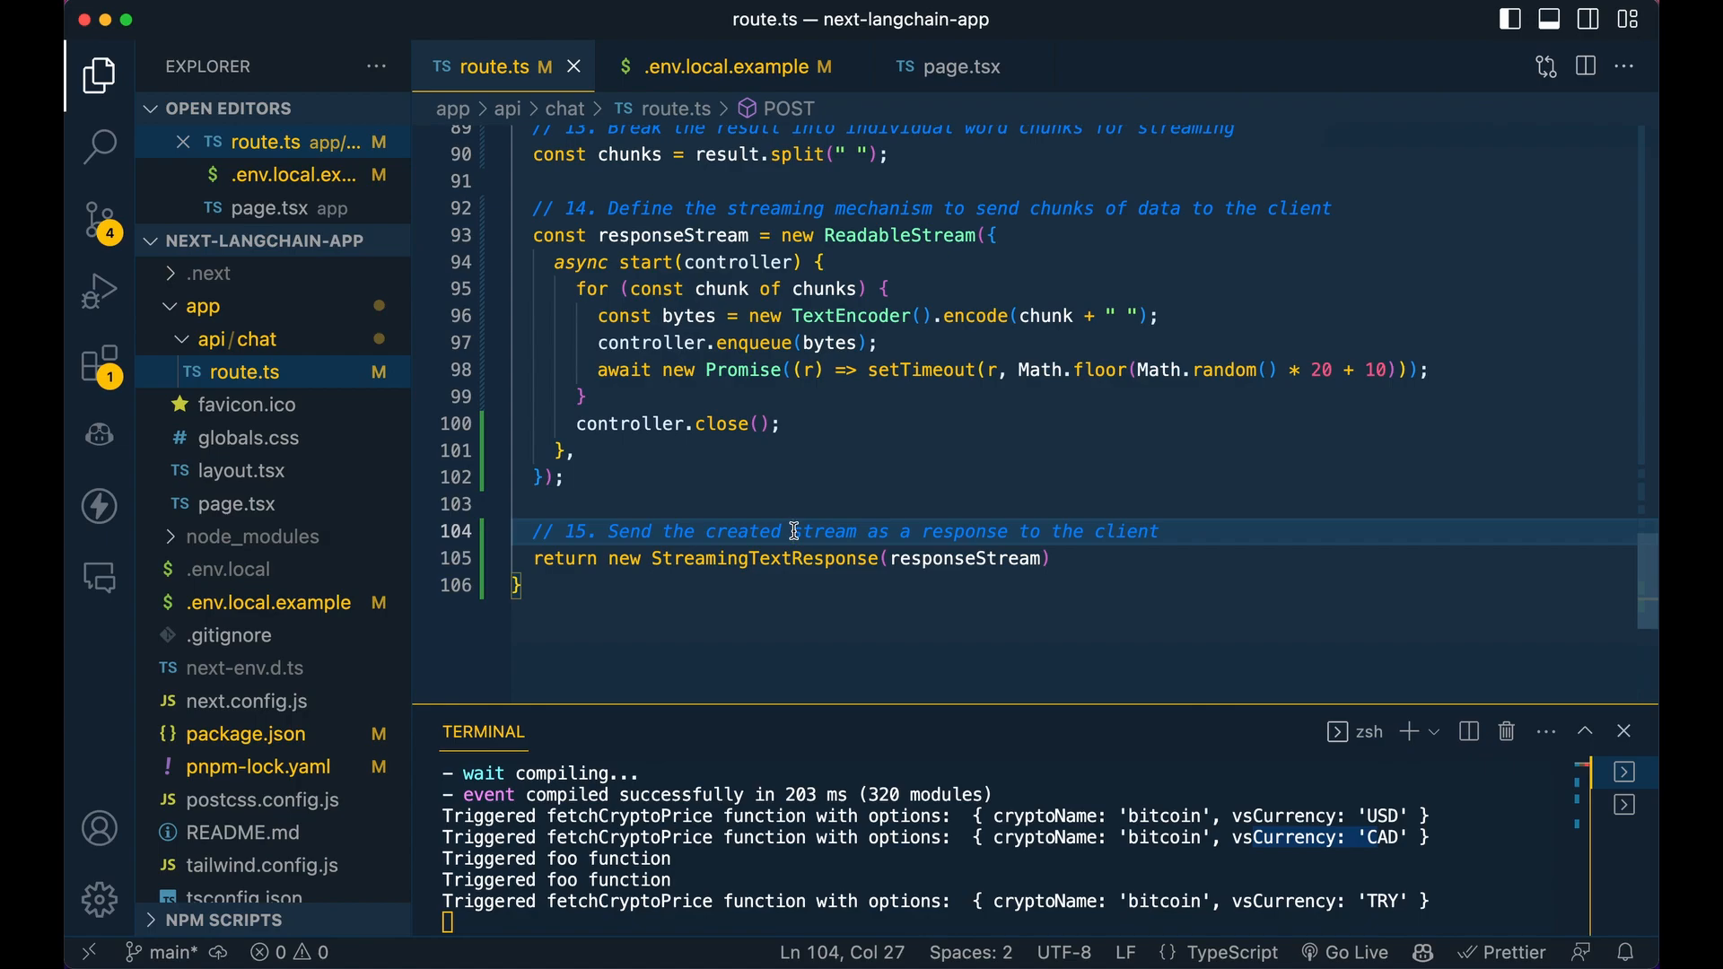
{"action": "scroll", "coordinate": [793, 533], "scroll_direction": "up", "scroll_amount": 5}
{"action": "scroll", "coordinate": [794, 532], "scroll_direction": "up", "scroll_amount": 5}
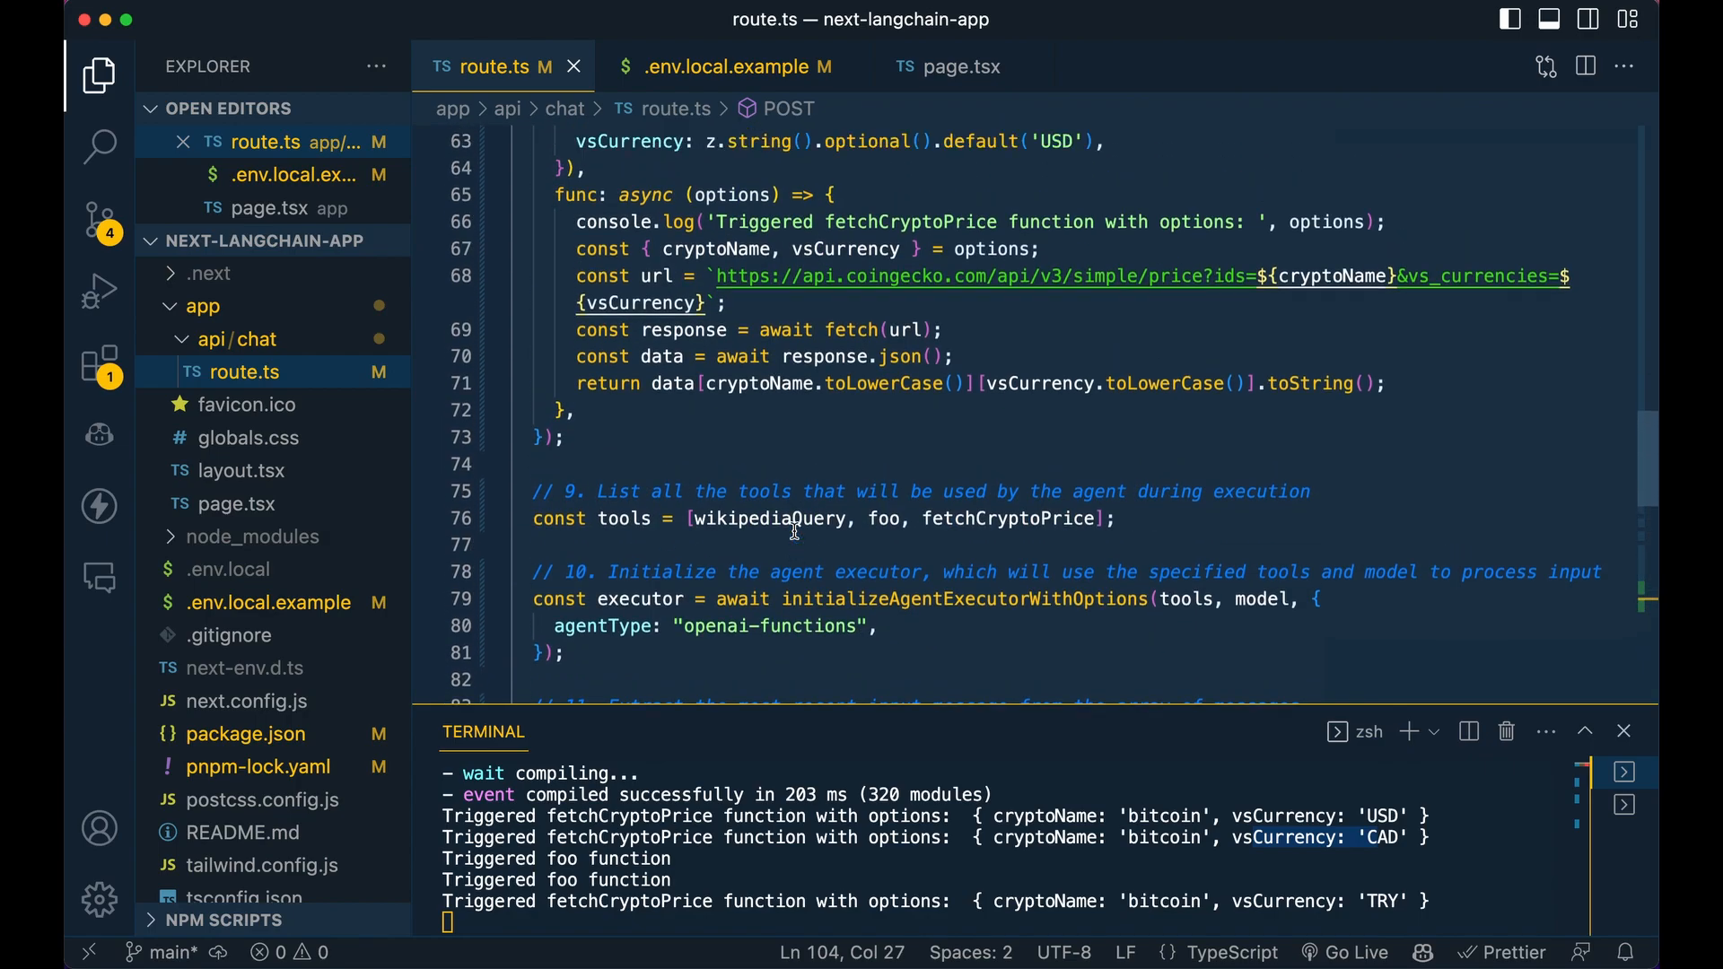
{"action": "scroll", "coordinate": [793, 532], "scroll_direction": "up", "scroll_amount": 4}
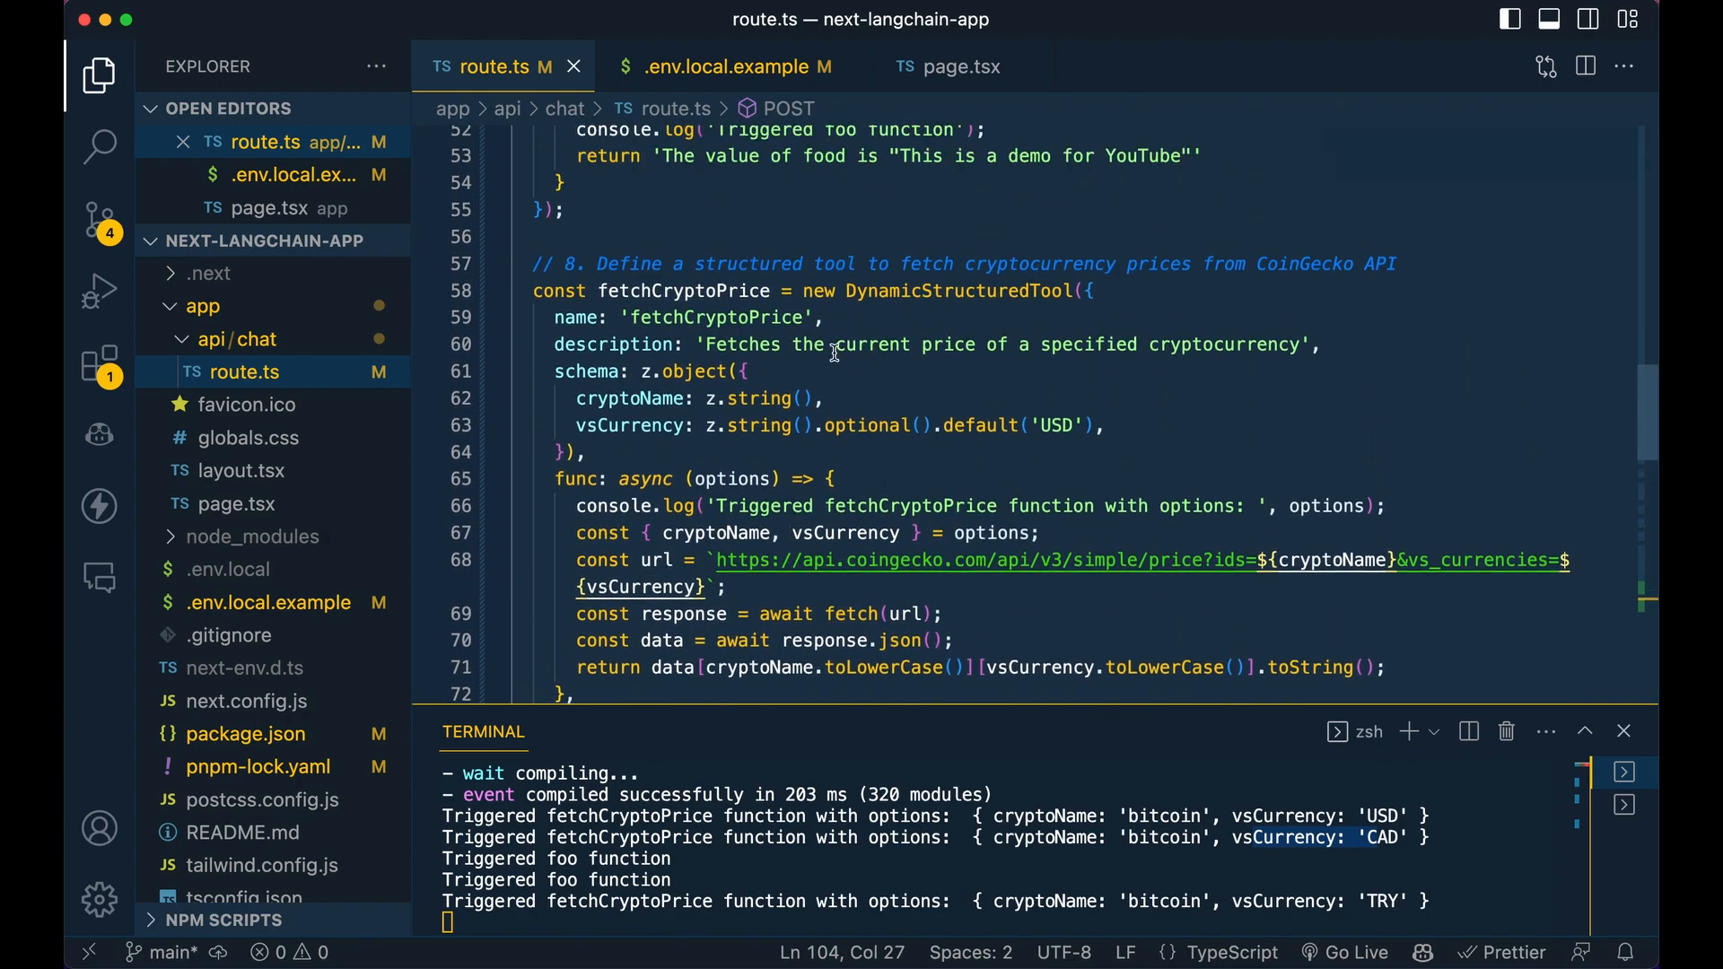
{"action": "scroll", "coordinate": [902, 315], "scroll_direction": "up", "scroll_amount": 5}
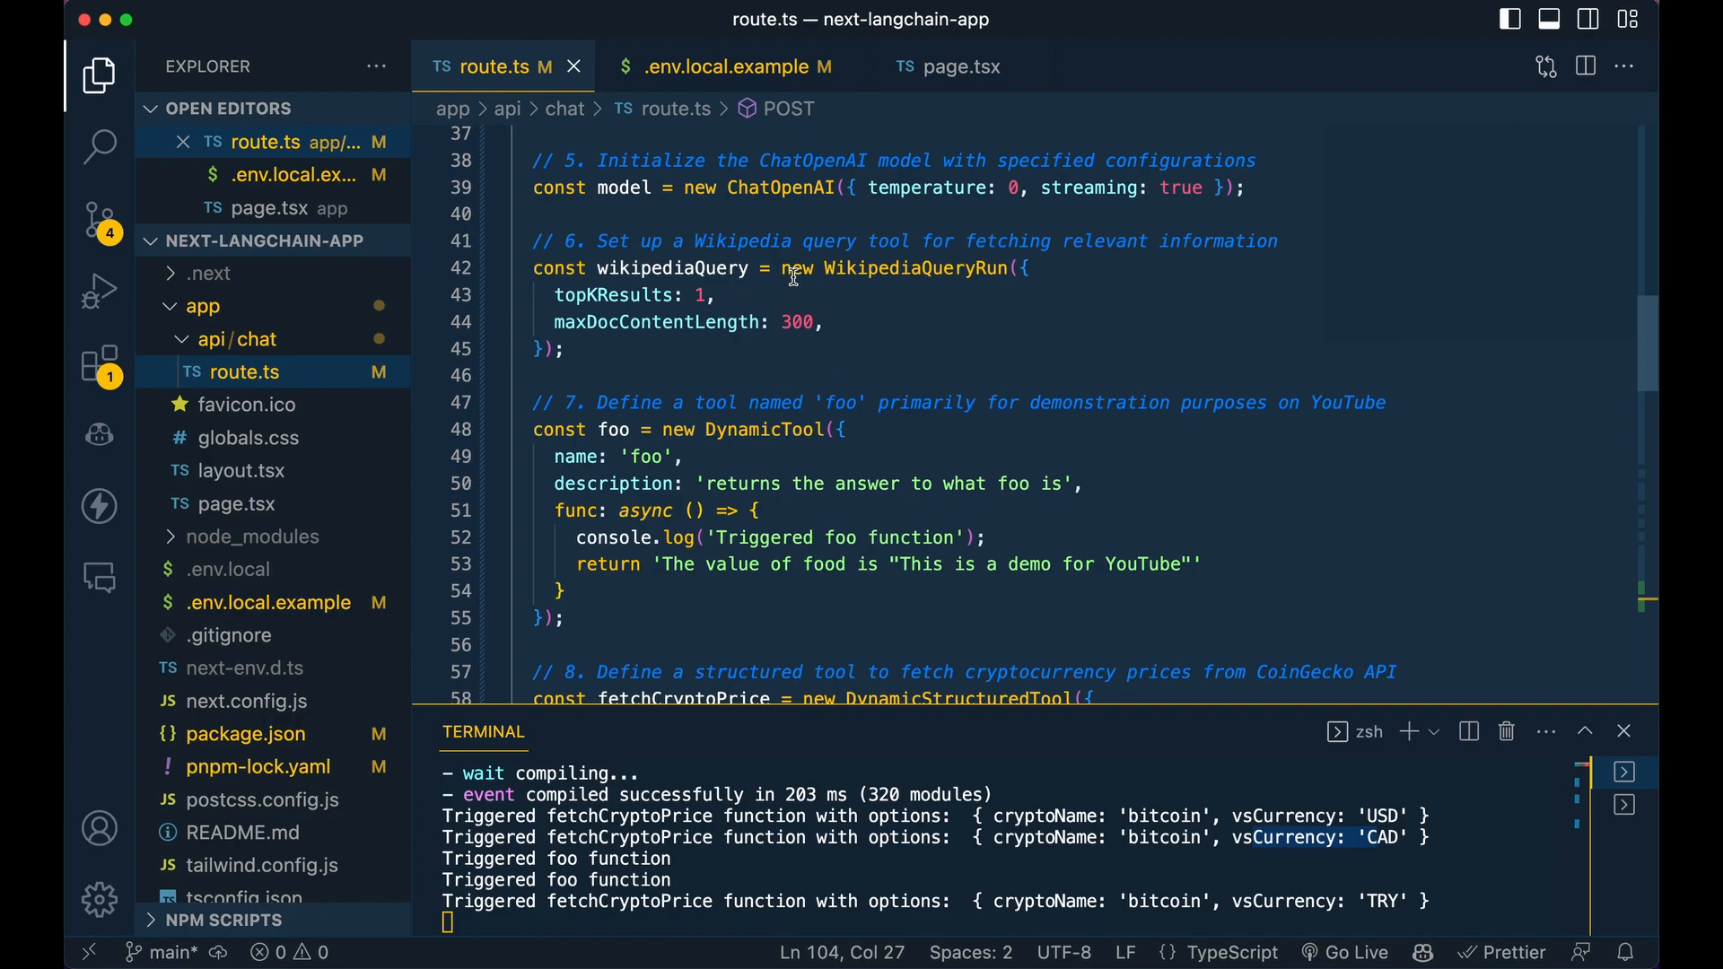
{"action": "scroll", "coordinate": [857, 313], "scroll_direction": "up", "scroll_amount": 3}
{"action": "left_click", "coordinate": [829, 358]}
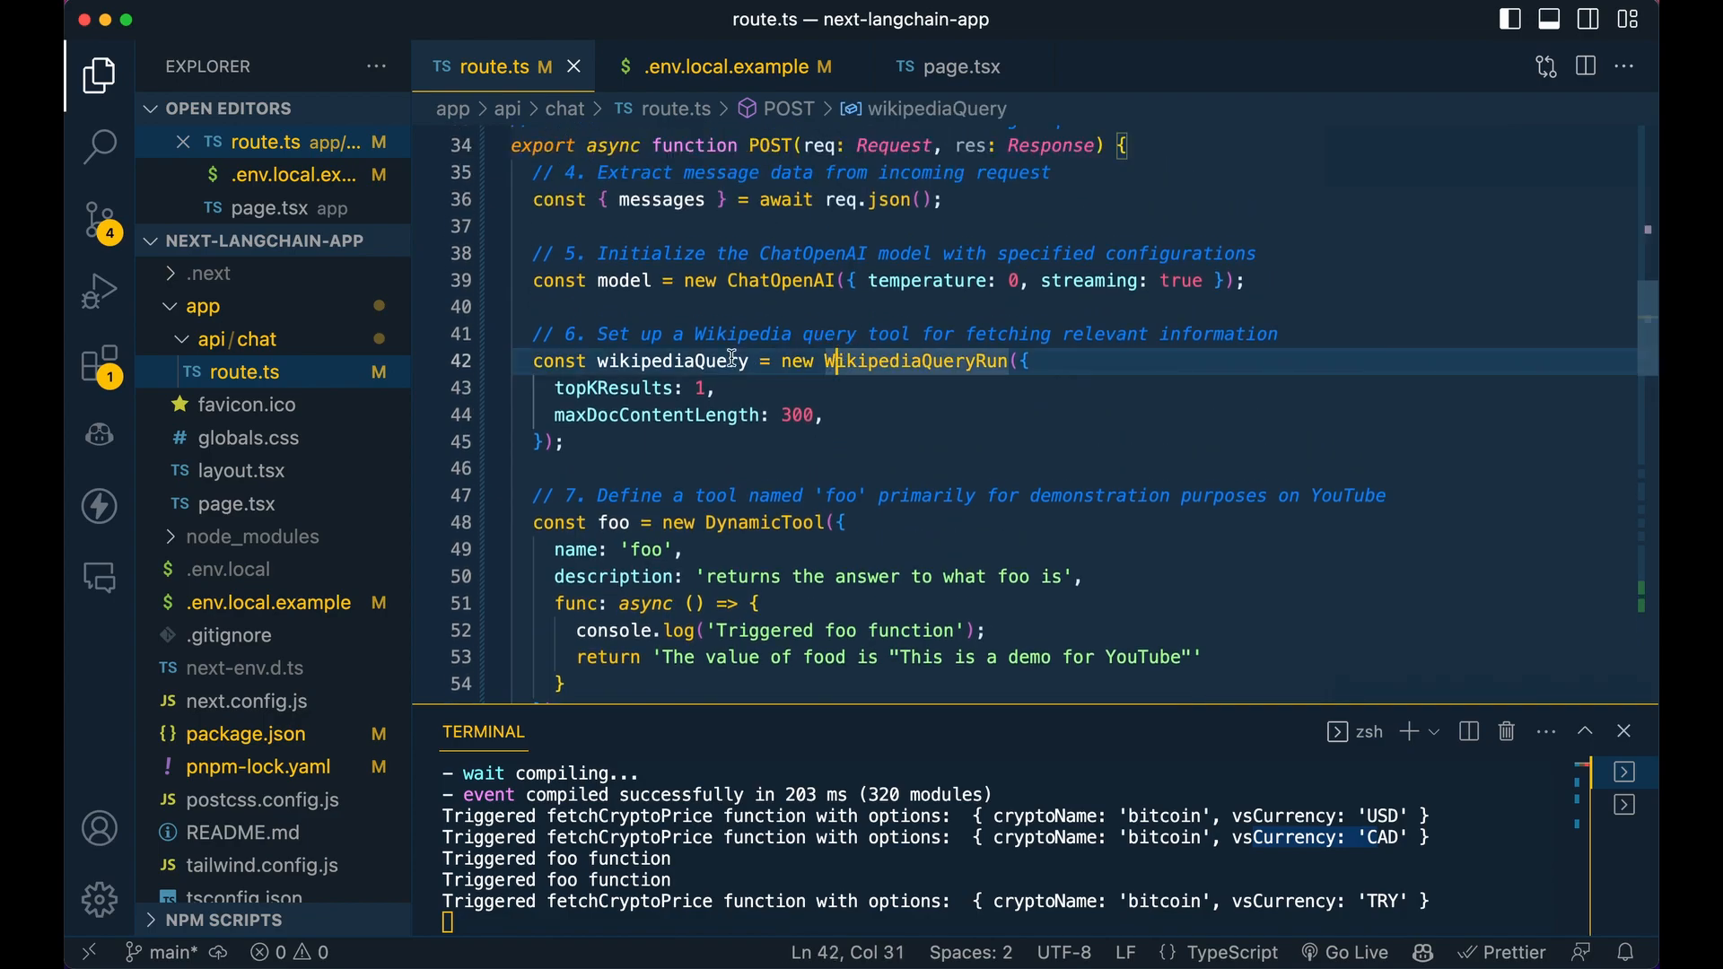
{"action": "scroll", "coordinate": [728, 358], "scroll_direction": "up", "scroll_amount": 8}
{"action": "scroll", "coordinate": [712, 364], "scroll_direction": "up", "scroll_amount": 5}
{"action": "scroll", "coordinate": [712, 364], "scroll_direction": "up", "scroll_amount": 5}
{"action": "left_click", "coordinate": [893, 372]}
{"action": "scroll", "coordinate": [893, 384], "scroll_direction": "down", "scroll_amount": 6}
{"action": "scroll", "coordinate": [892, 382], "scroll_direction": "down", "scroll_amount": 3}
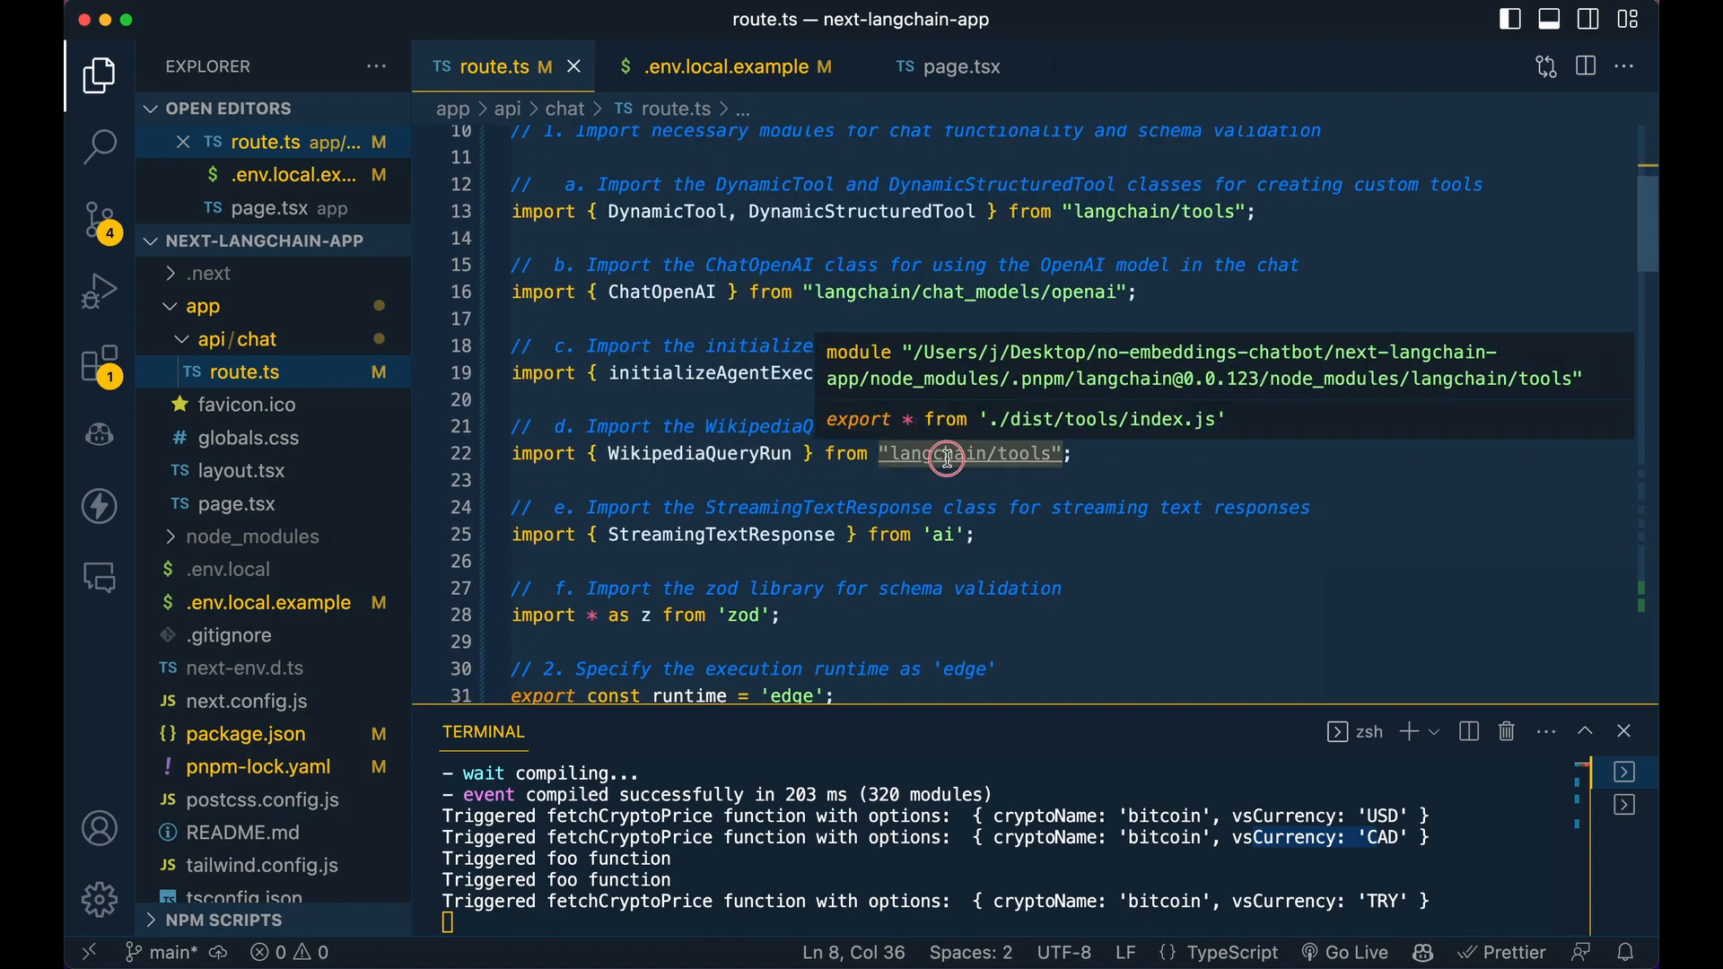
Follow the langchain/tools import to index.d.ts and review the block of exported tool classes
{"action": "left_click", "coordinate": [947, 454], "text": "super"}
{"action": "left_click", "coordinate": [781, 140], "text": "super"}
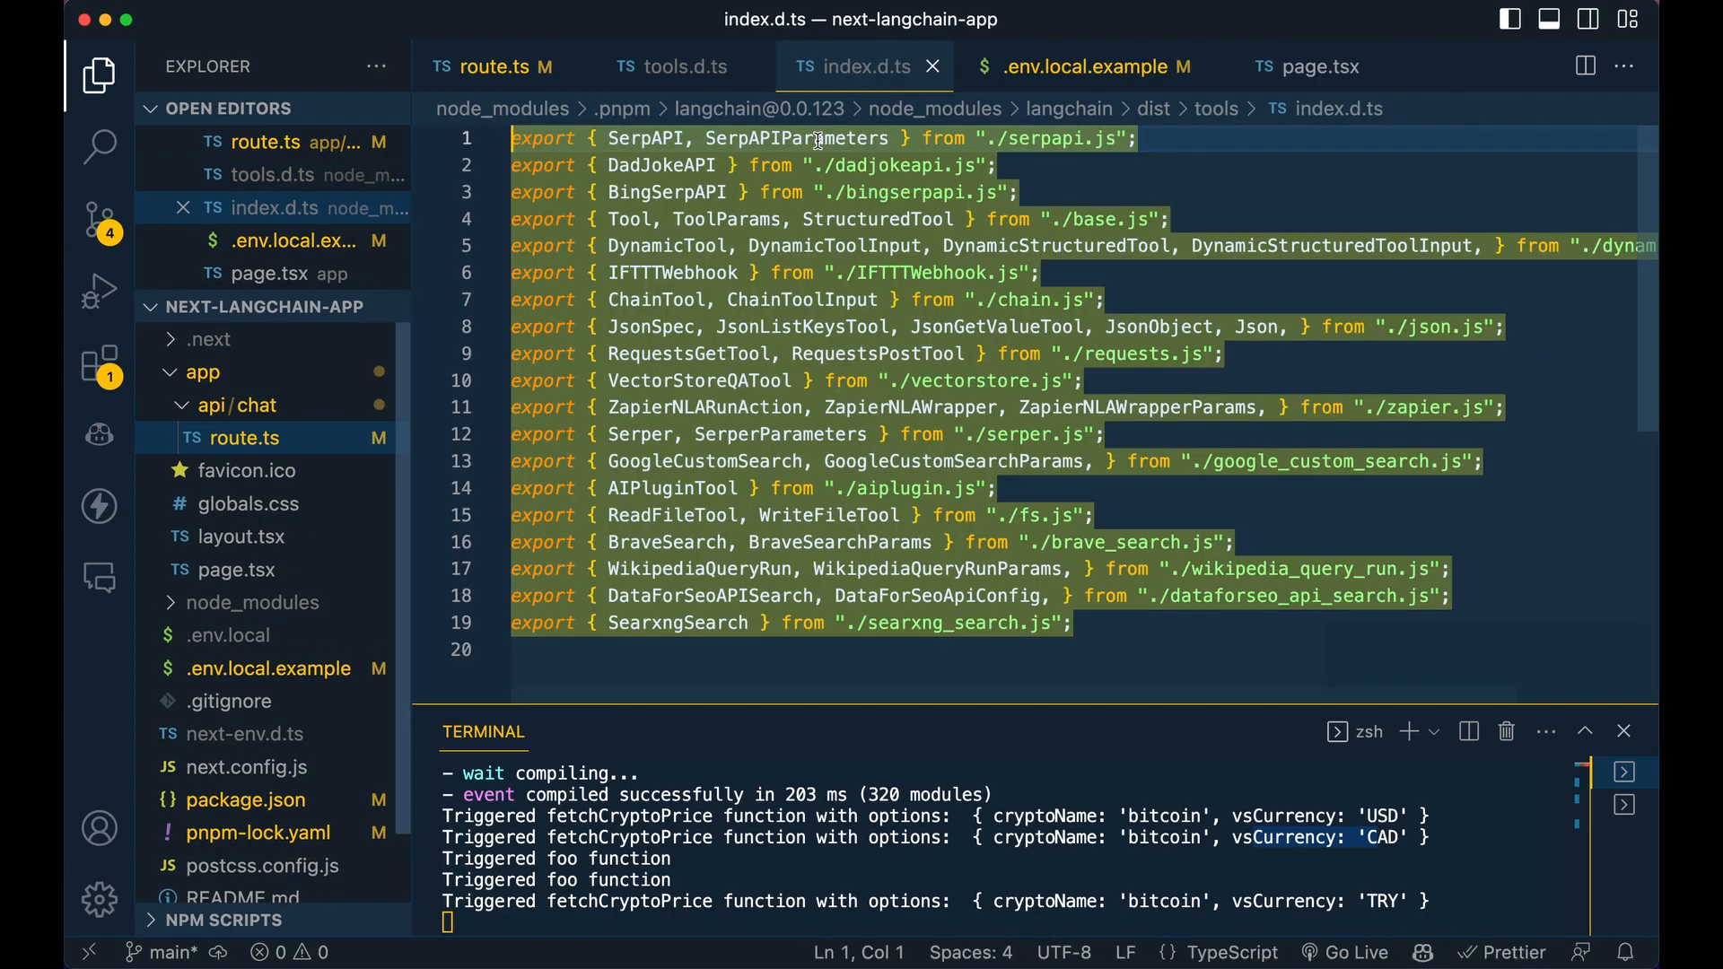
{"action": "left_click", "coordinate": [816, 326]}
{"action": "left_click_drag", "start_coordinate": [604, 166], "coordinate": [905, 623]}
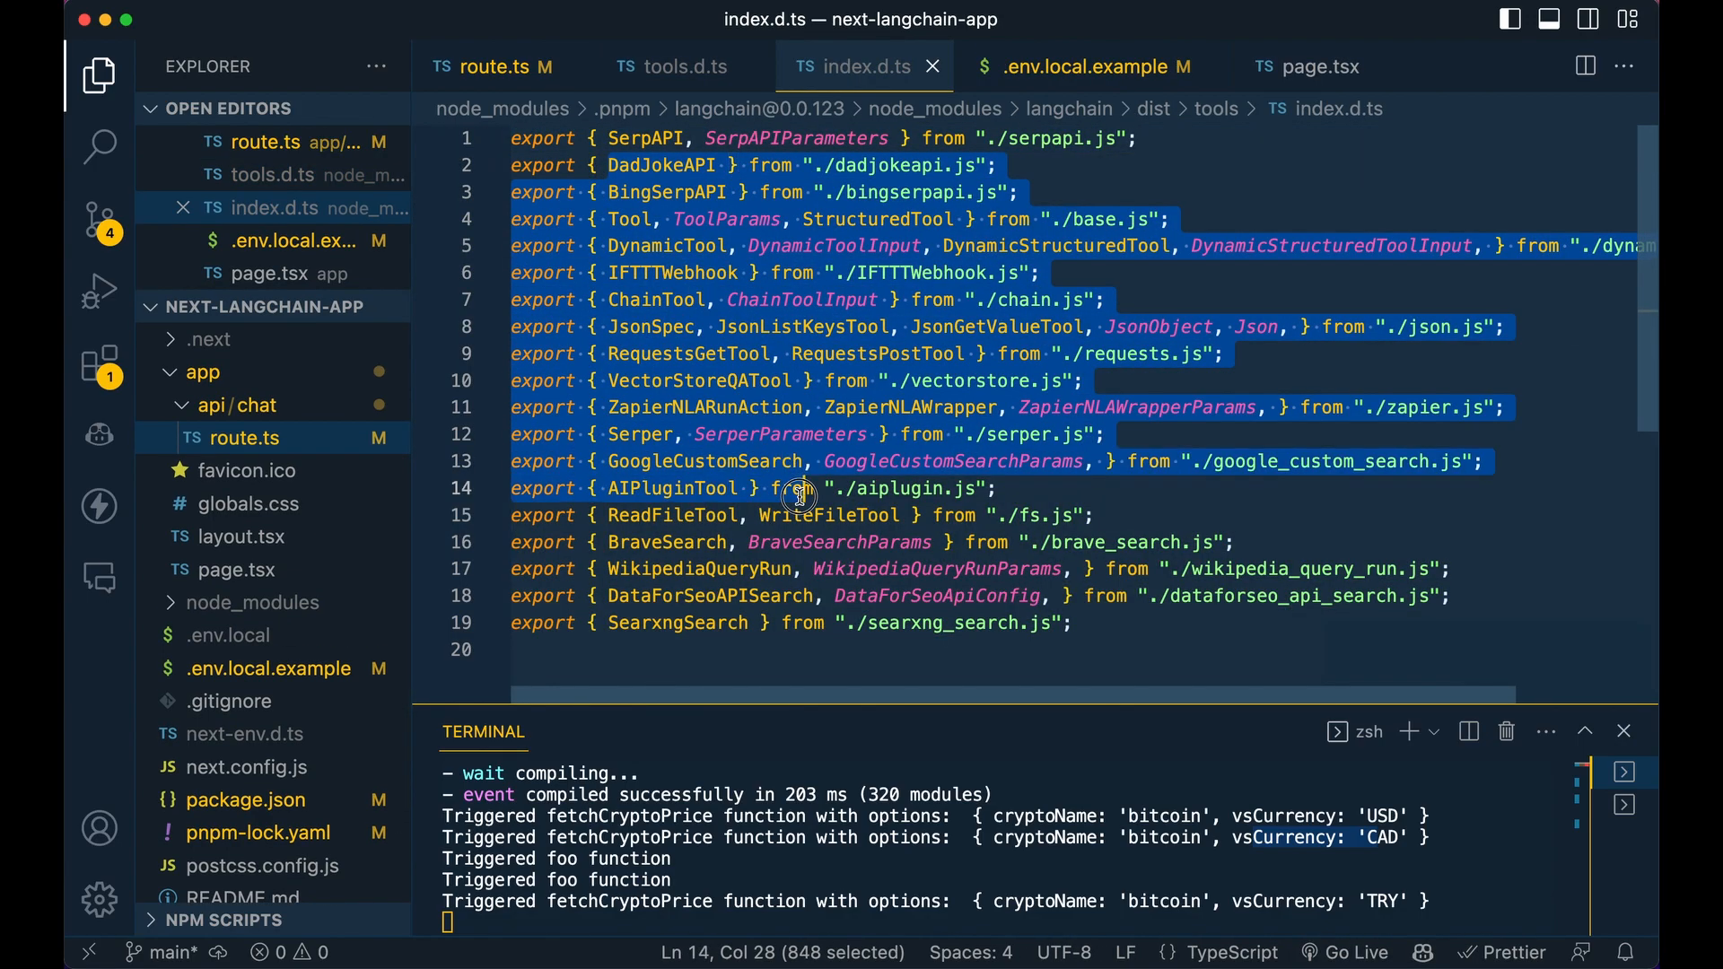
{"action": "left_click", "coordinate": [929, 656]}
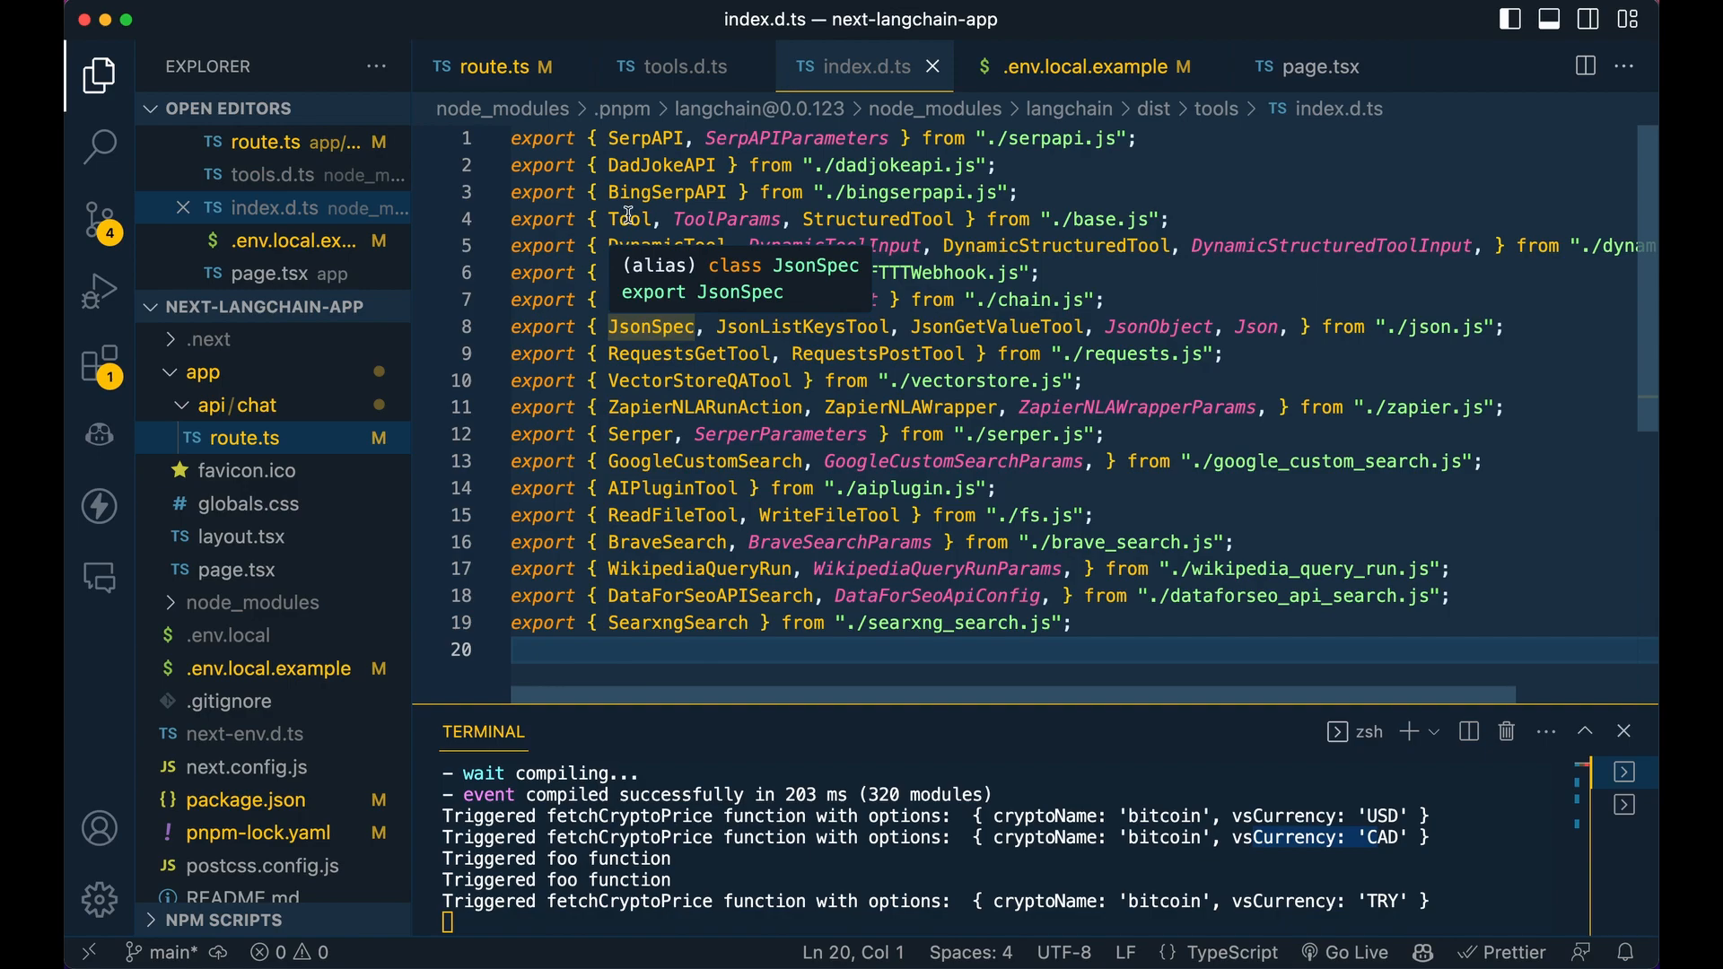
Back in route.ts, select the func body of the fetchCryptoPrice tool (lines 66–71) for review
{"action": "left_click", "coordinate": [493, 66]}
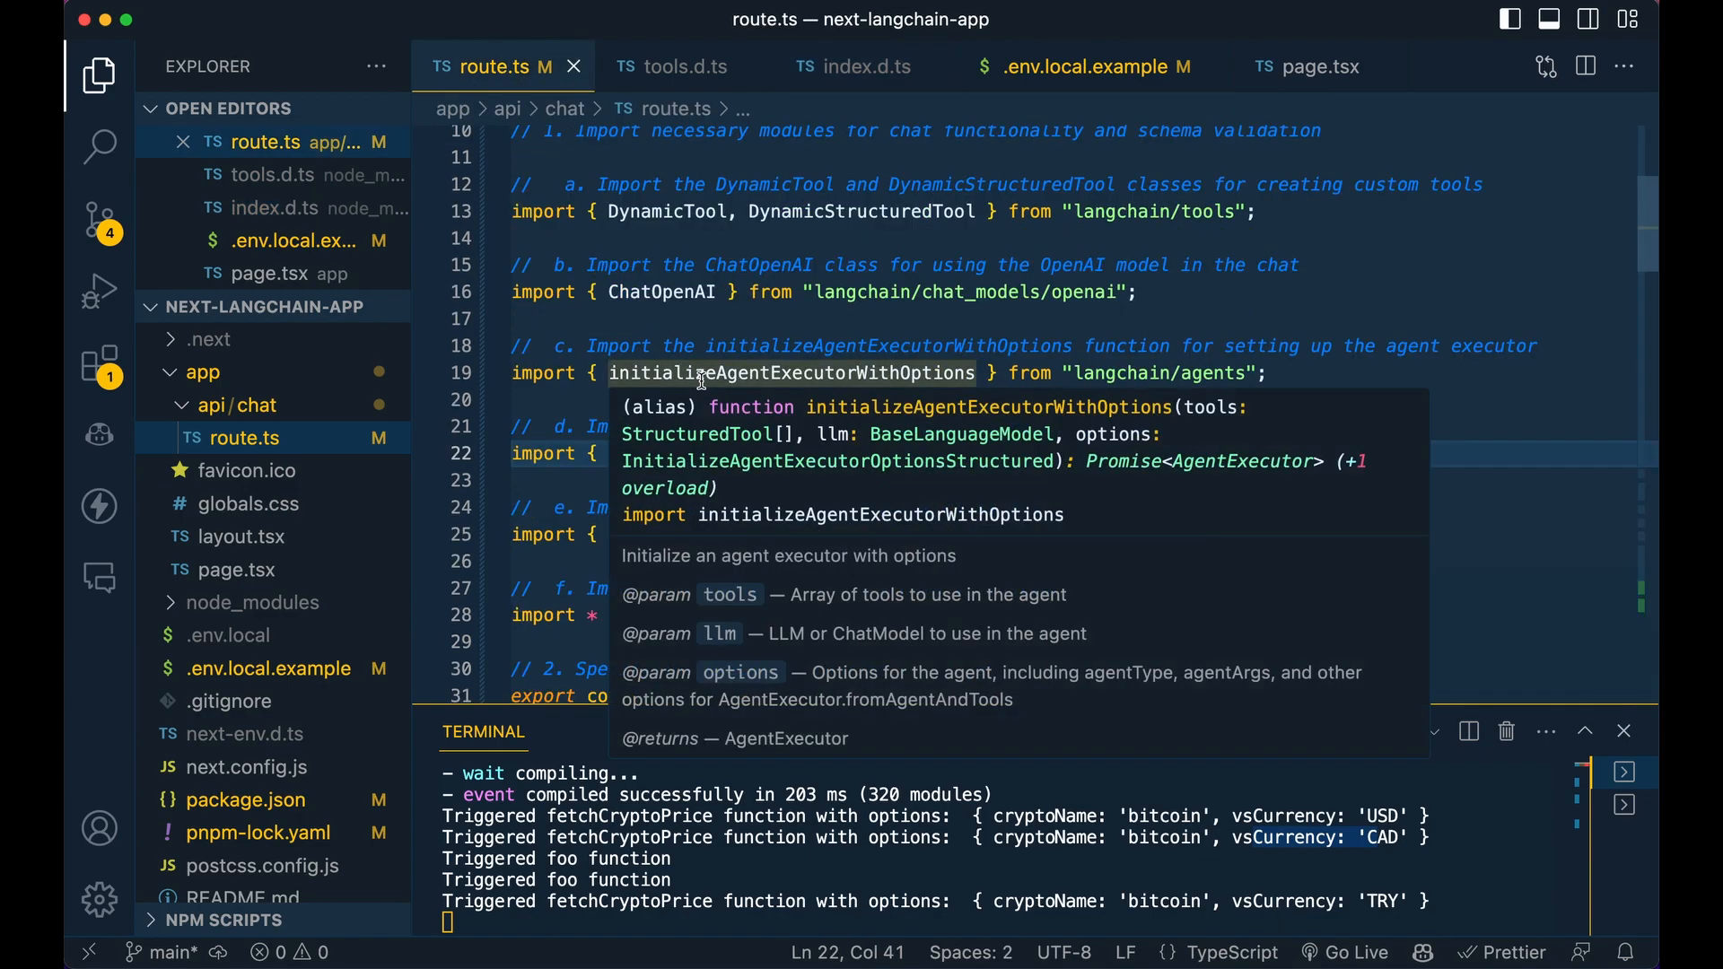
{"action": "scroll", "coordinate": [702, 382], "scroll_direction": "down", "scroll_amount": 5}
{"action": "scroll", "coordinate": [701, 382], "scroll_direction": "down", "scroll_amount": 5}
{"action": "scroll", "coordinate": [702, 382], "scroll_direction": "down", "scroll_amount": 2}
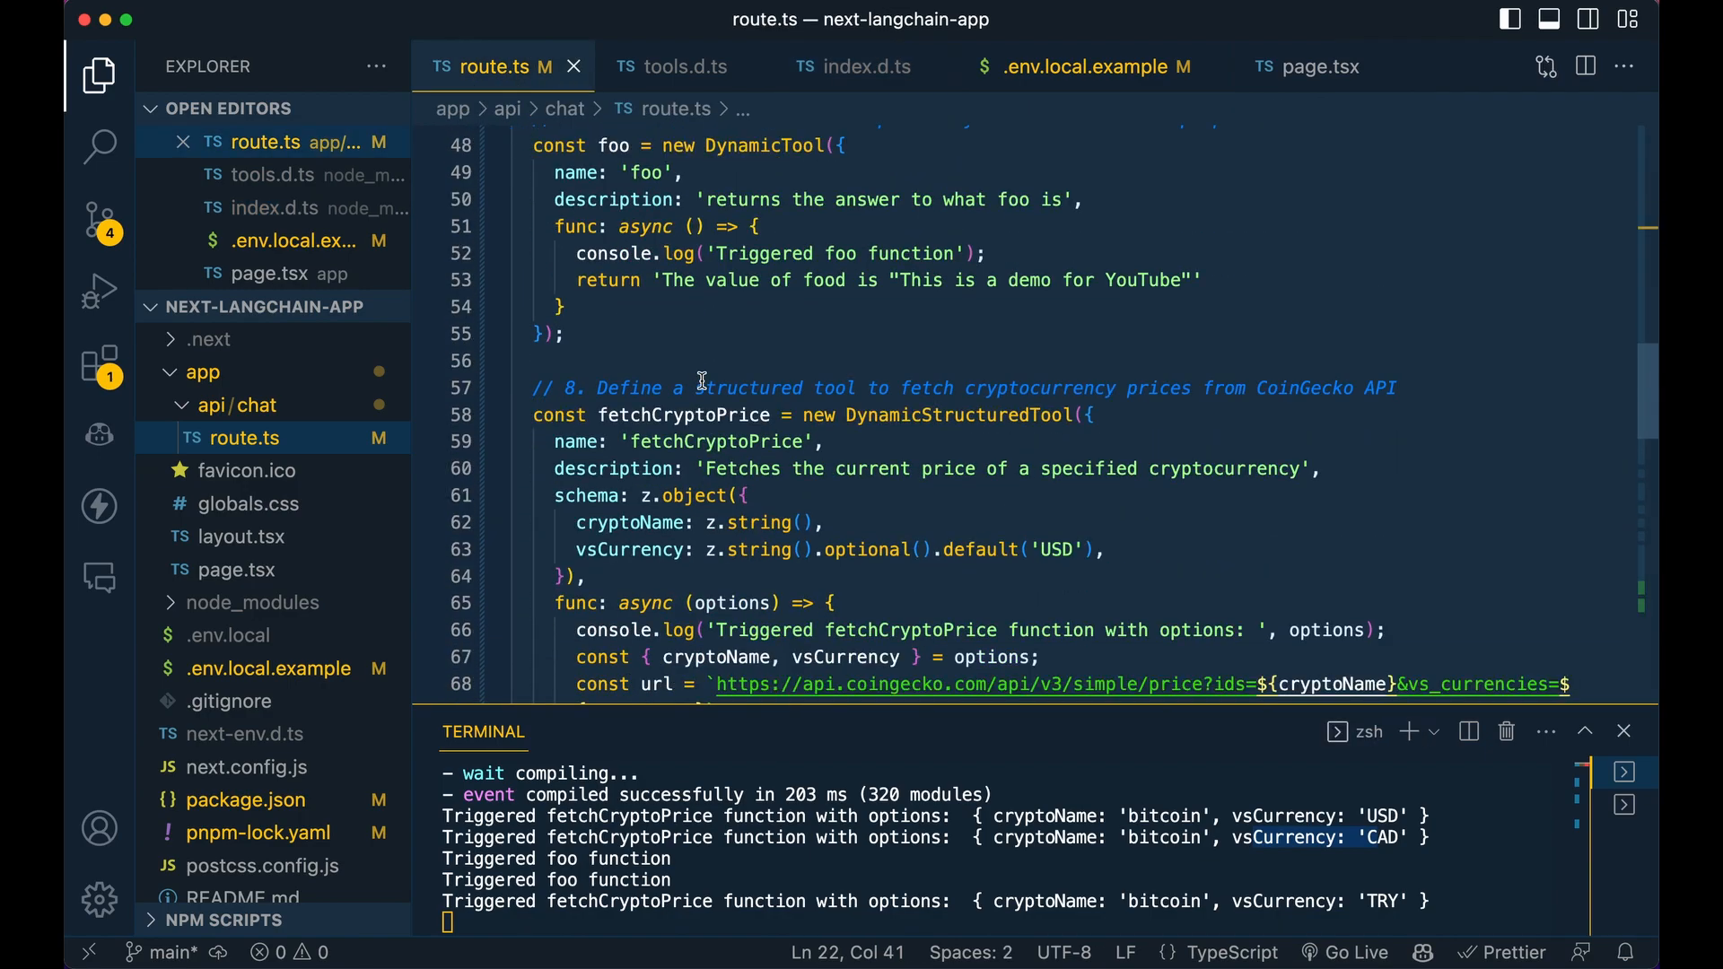
{"action": "scroll", "coordinate": [702, 381], "scroll_direction": "down", "scroll_amount": 3}
{"action": "scroll", "coordinate": [701, 381], "scroll_direction": "down", "scroll_amount": 2}
{"action": "mouse_move", "coordinate": [715, 392]}
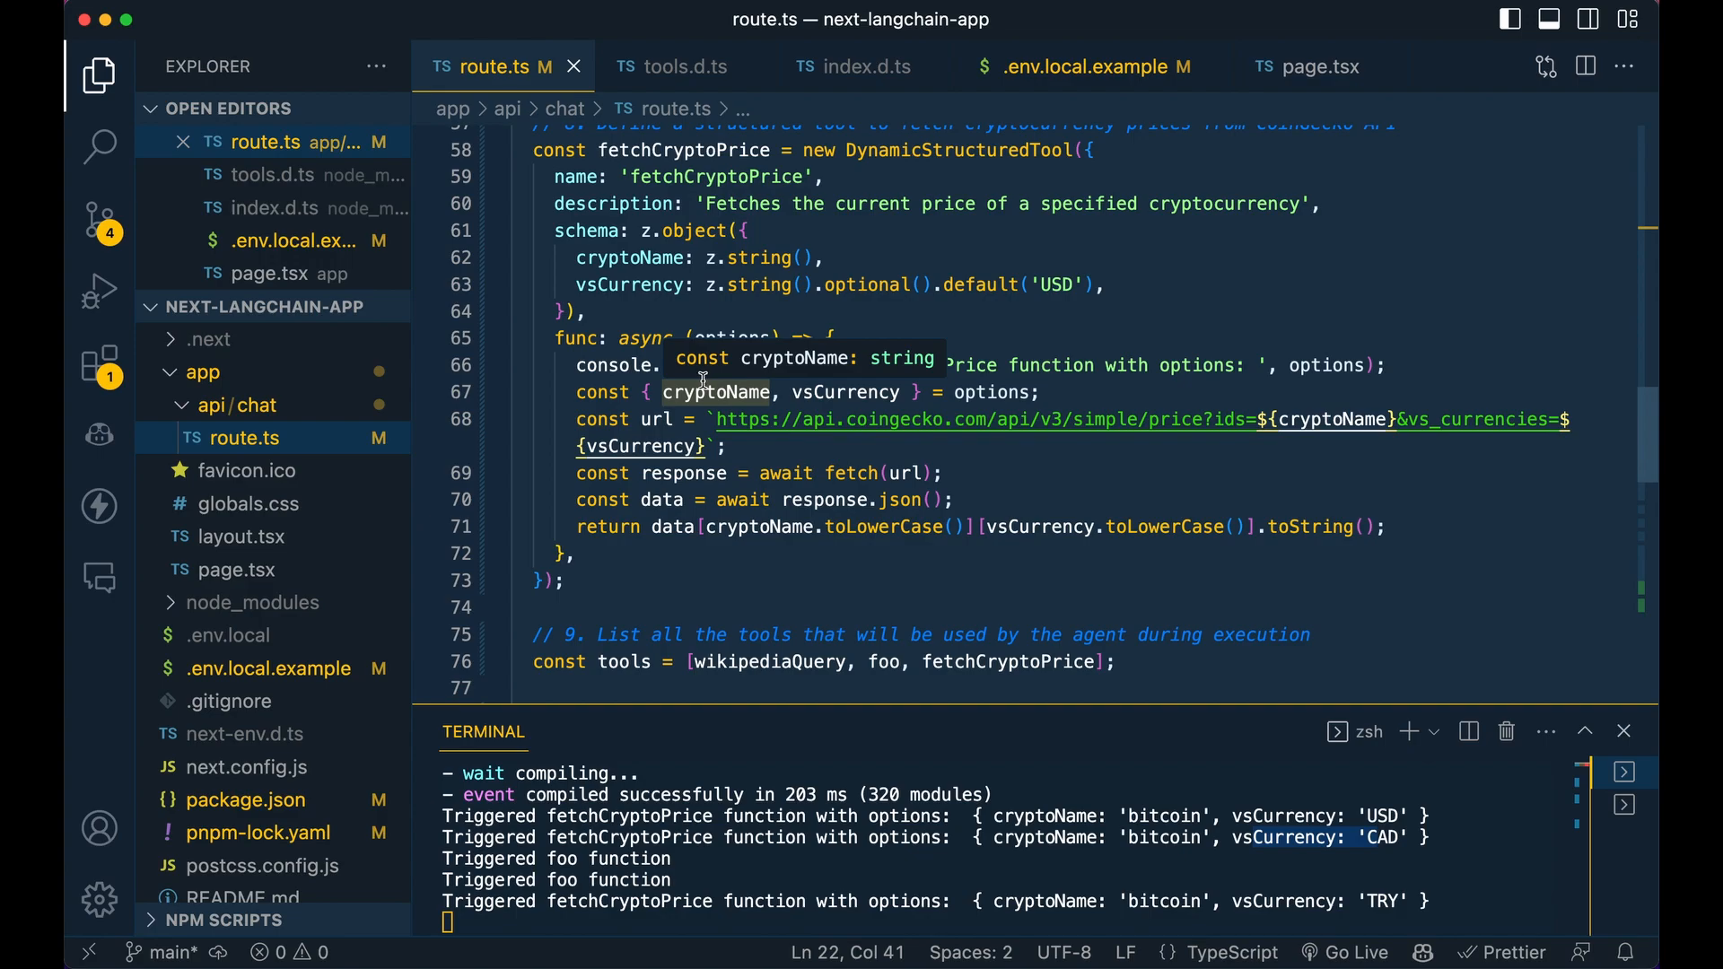
{"action": "scroll", "coordinate": [701, 380], "scroll_direction": "up", "scroll_amount": 1}
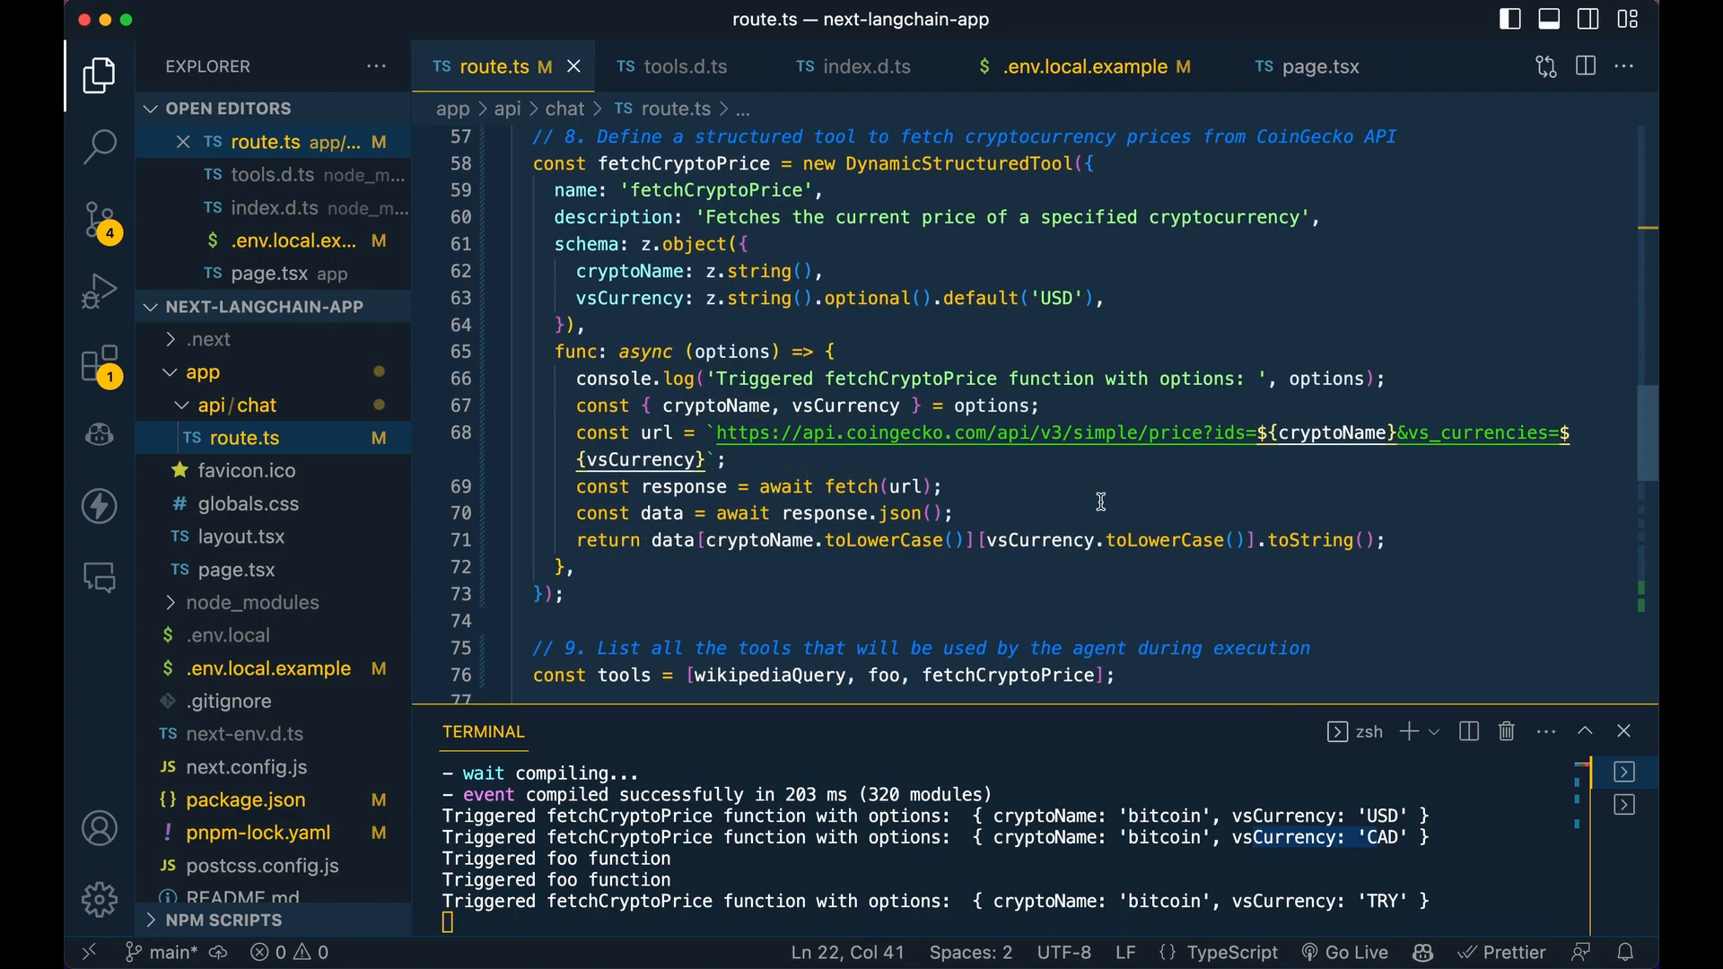
{"action": "left_click", "coordinate": [1413, 541]}
{"action": "left_click_drag", "start_coordinate": [1414, 541], "coordinate": [576, 378]}
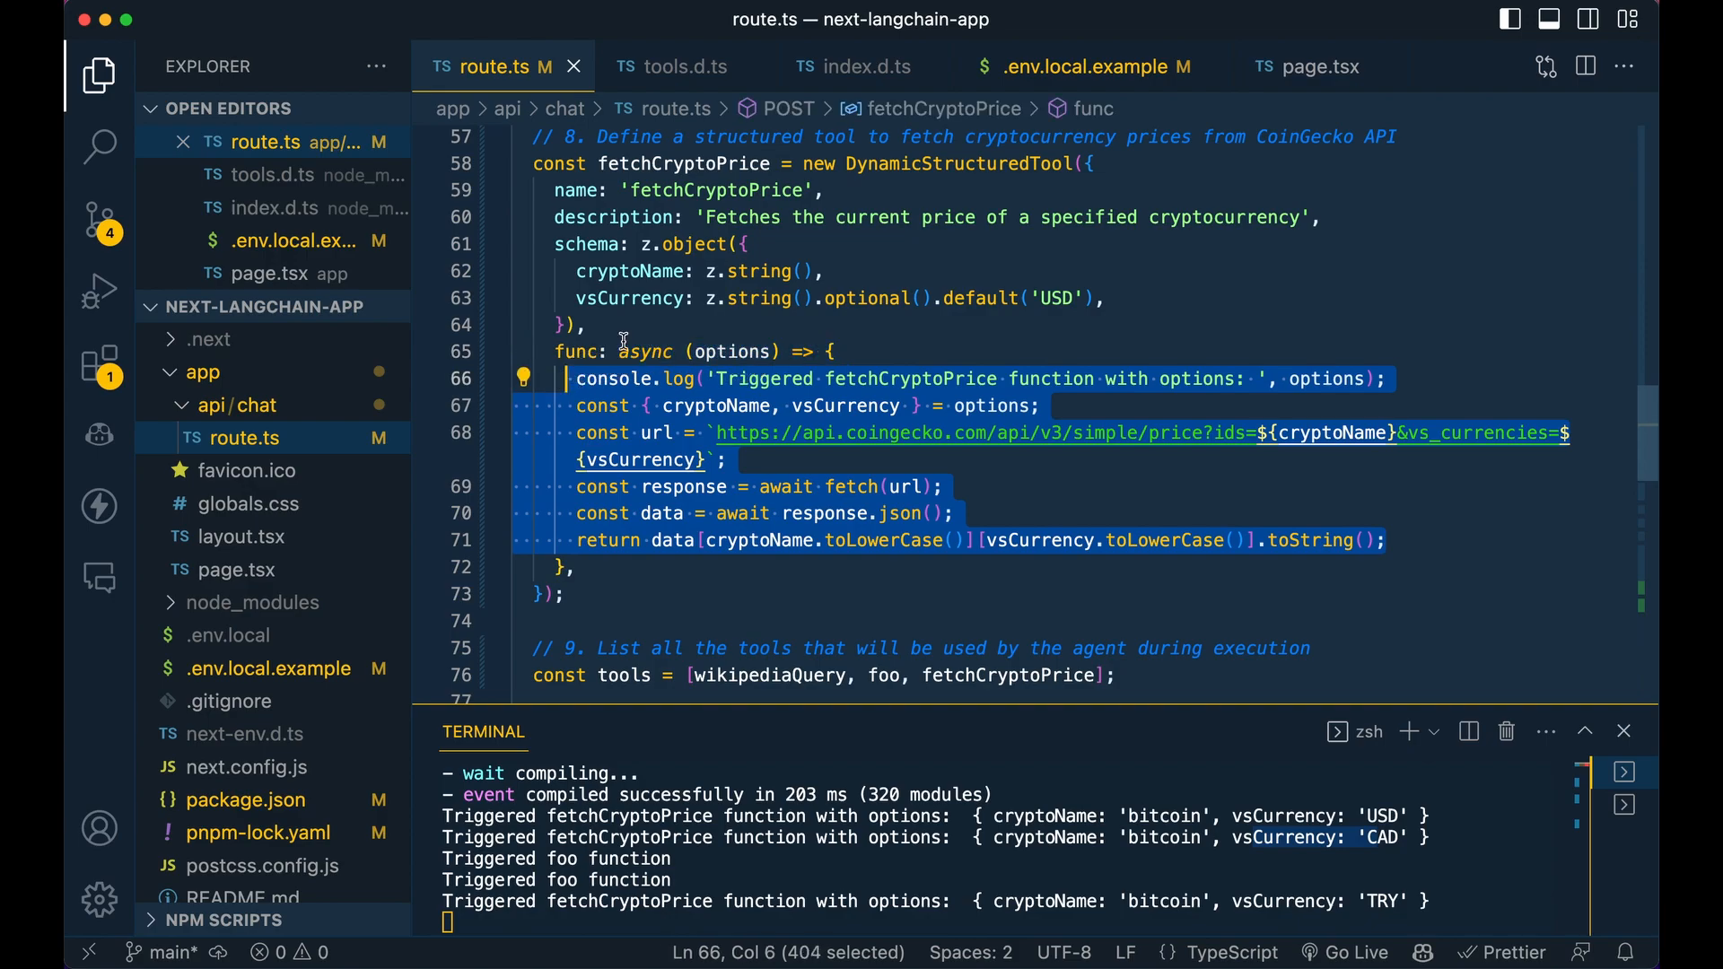